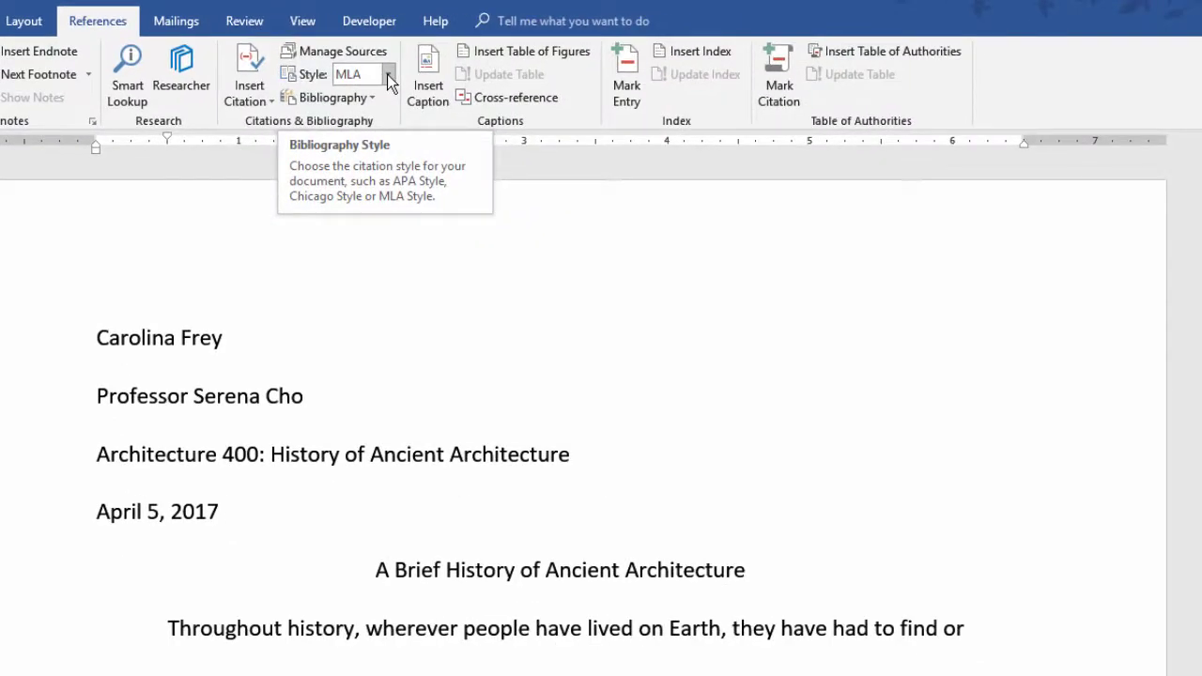
Step: Set the document's citation and bibliography style to MLA Seventh Edition
click(388, 75)
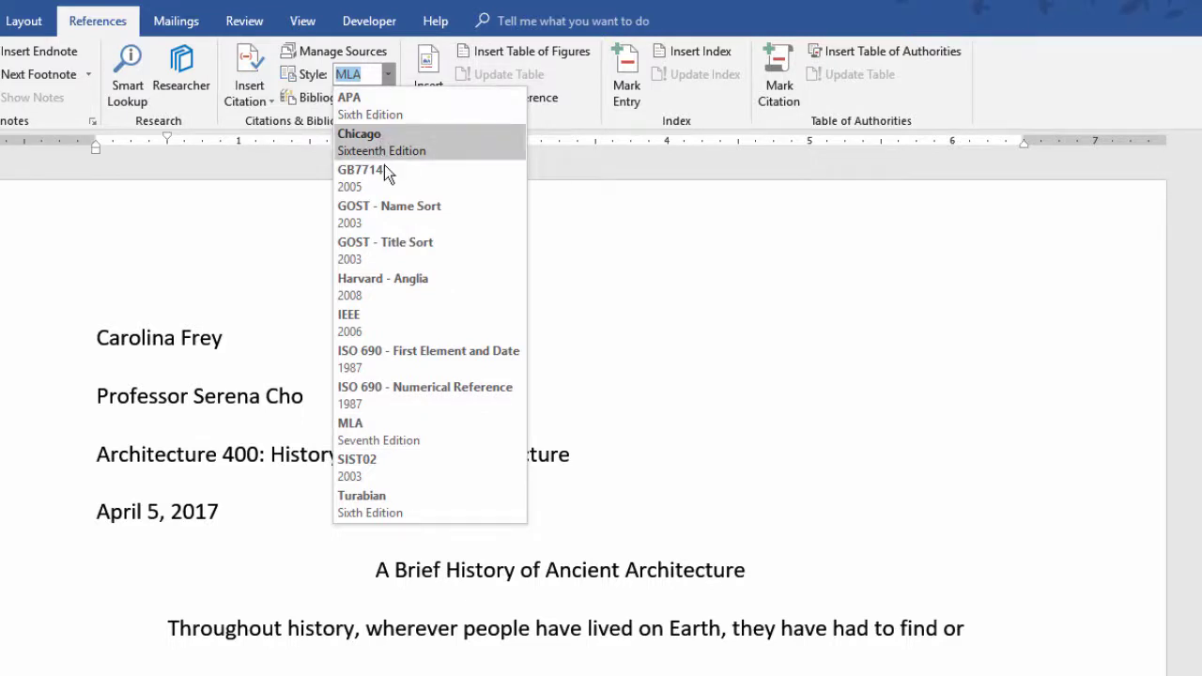
click(388, 446)
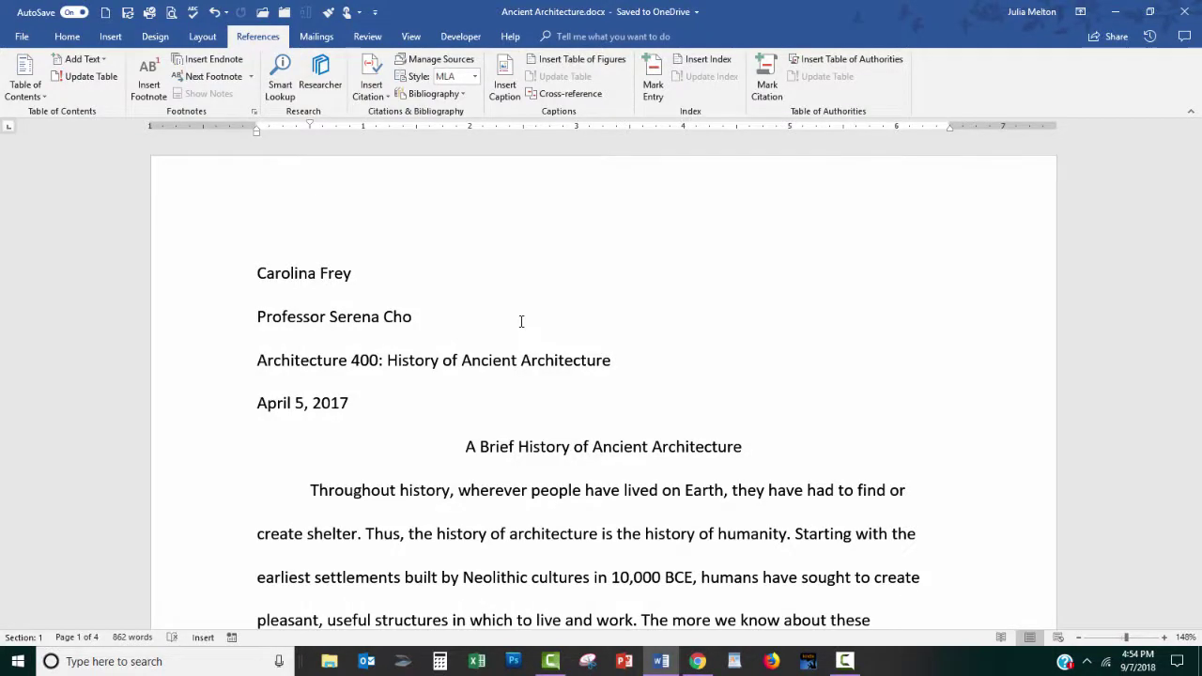
Step: Start a new citation source just before the period of the sentence ending "increase one's social standing"
key(ctrl+f)
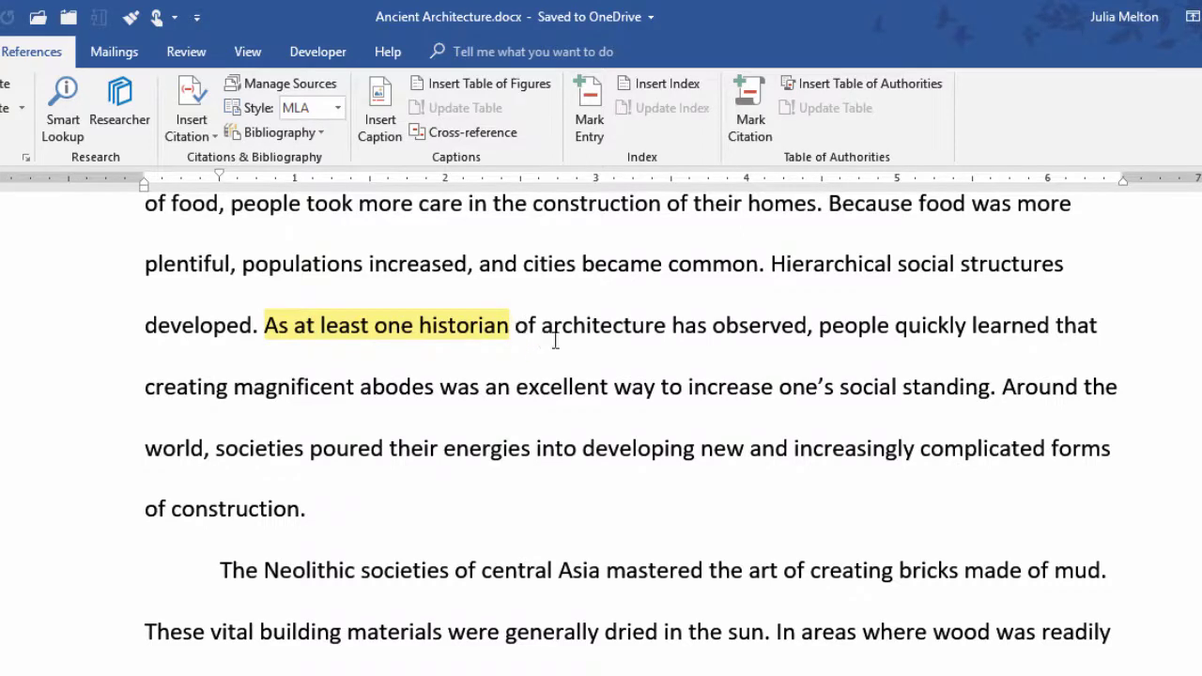
click(990, 389)
key(ctrl+z)
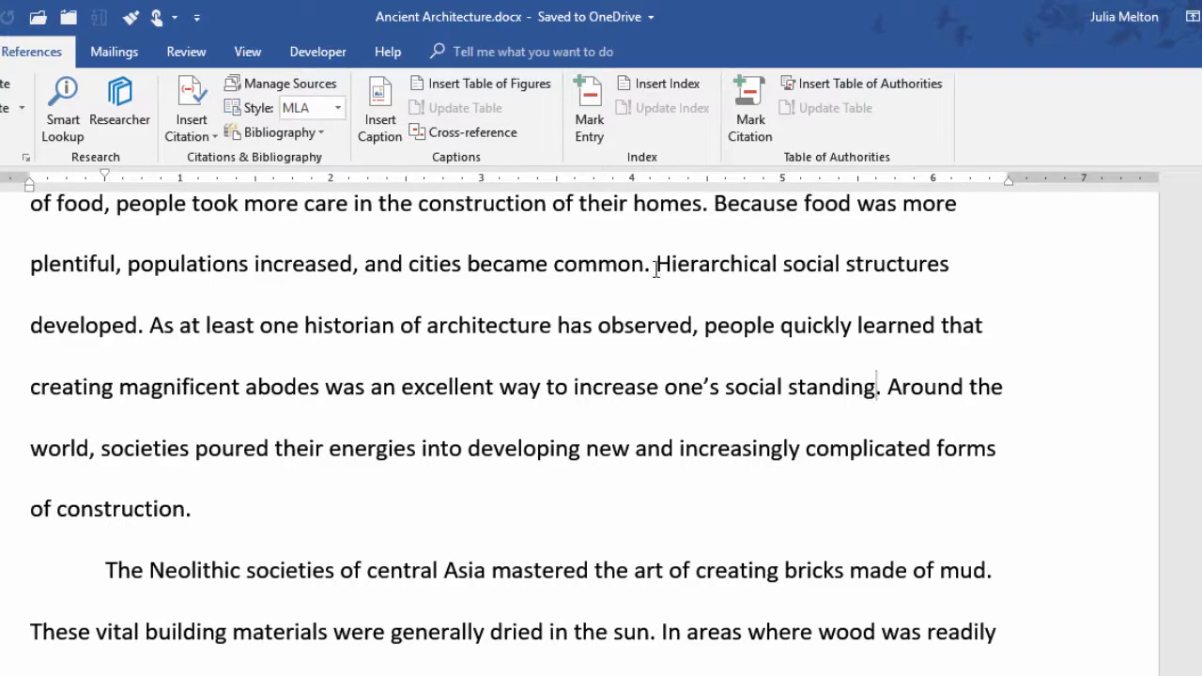
click(187, 131)
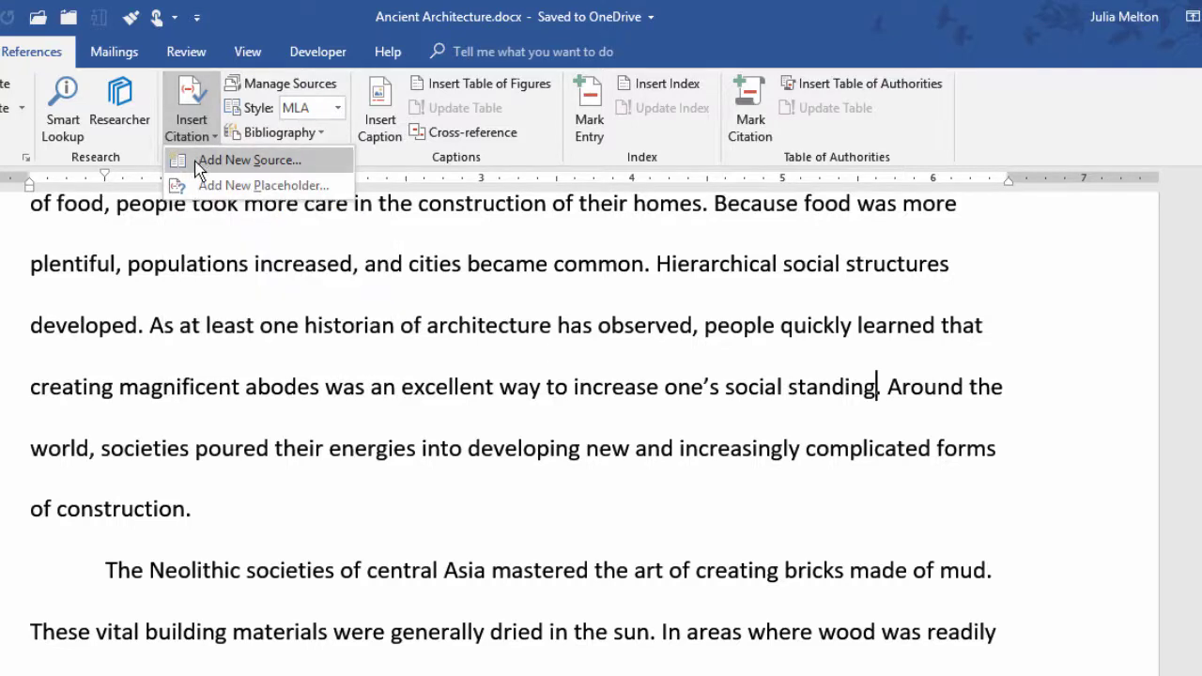
click(199, 163)
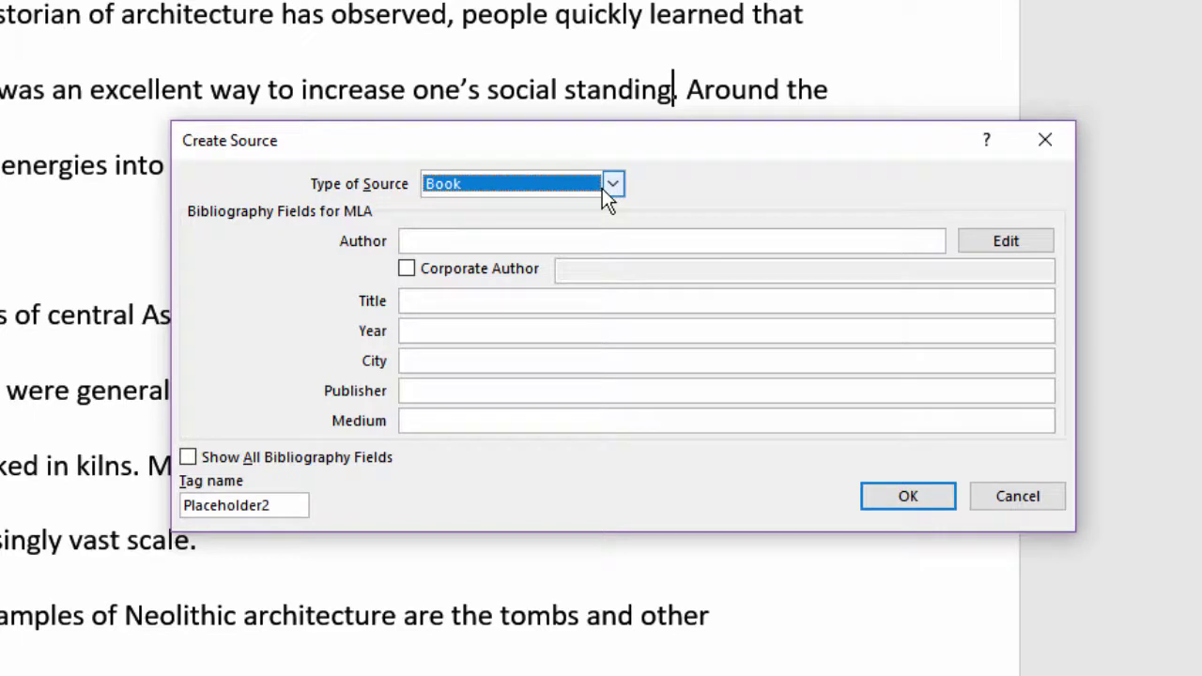
Step: Look through the available source types and choose Book for the new source
click(612, 184)
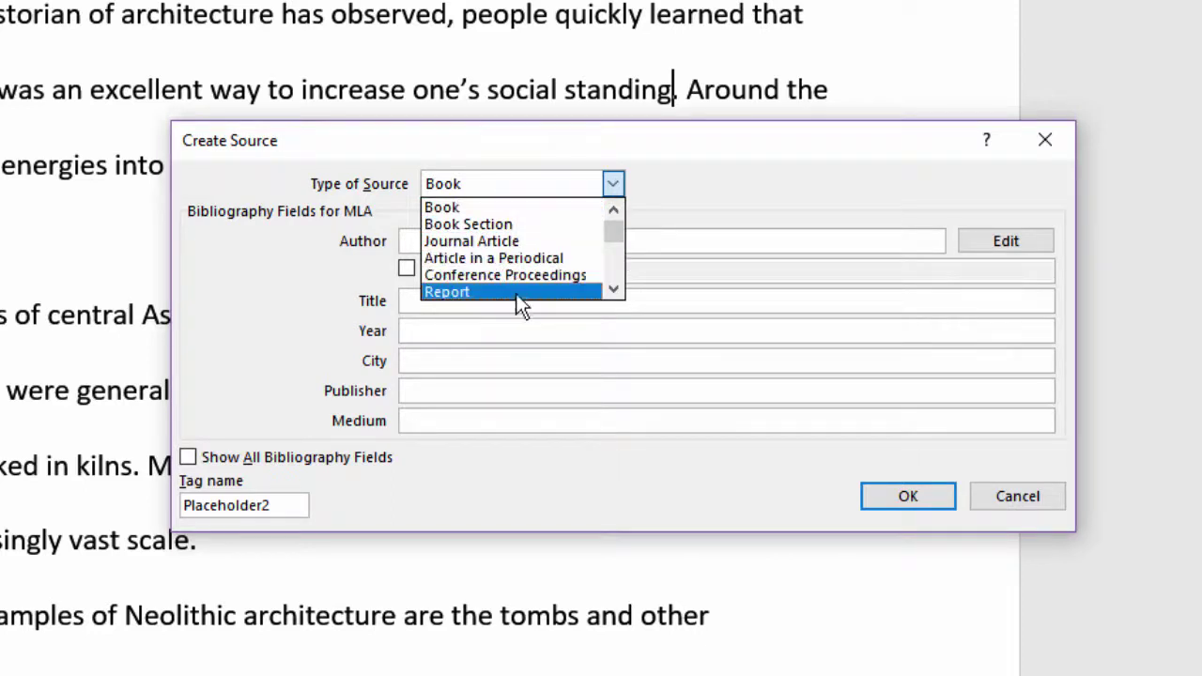
click(609, 267)
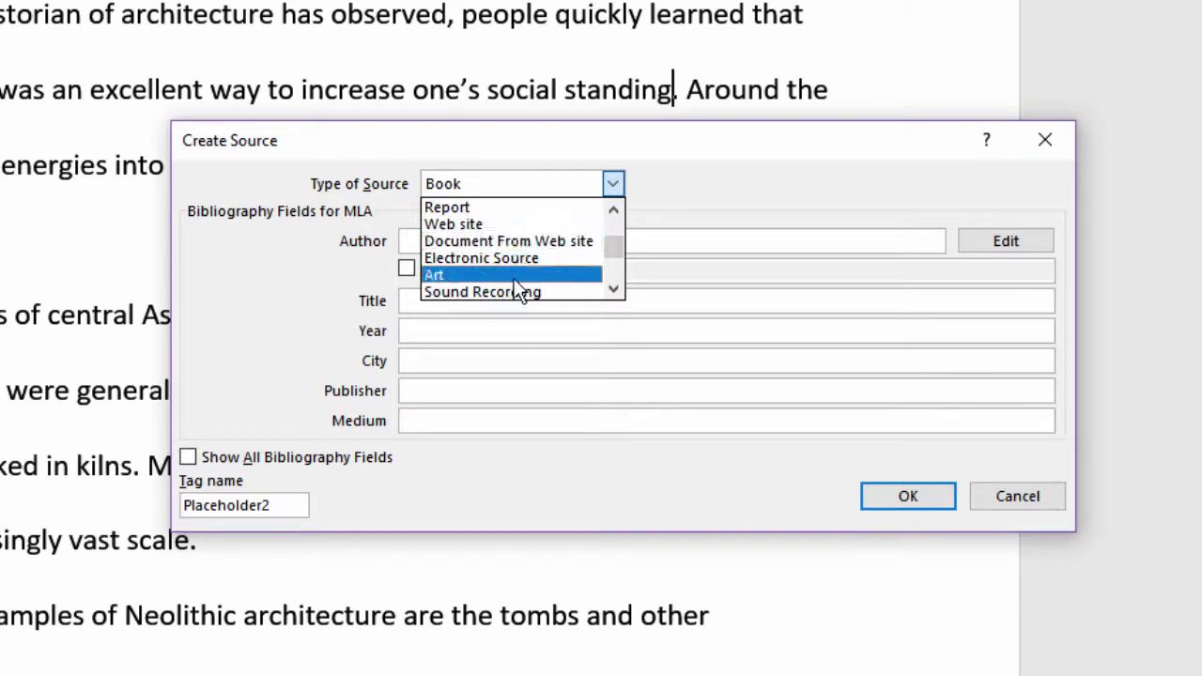
click(611, 214)
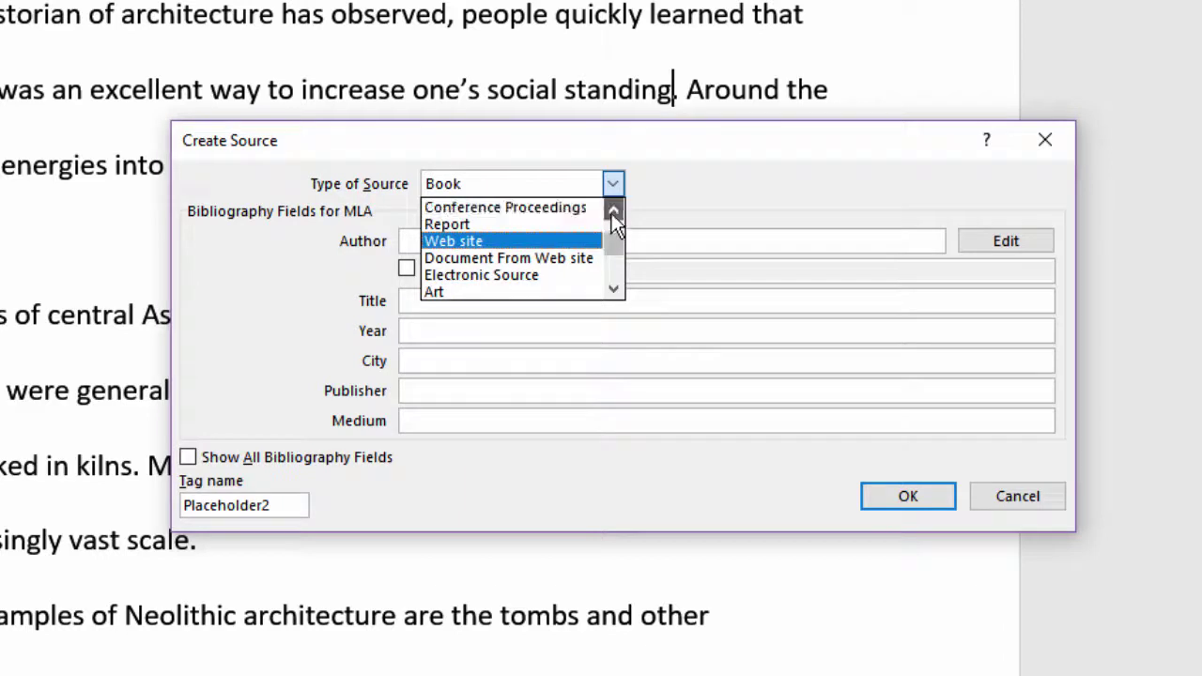
click(611, 206)
click(522, 206)
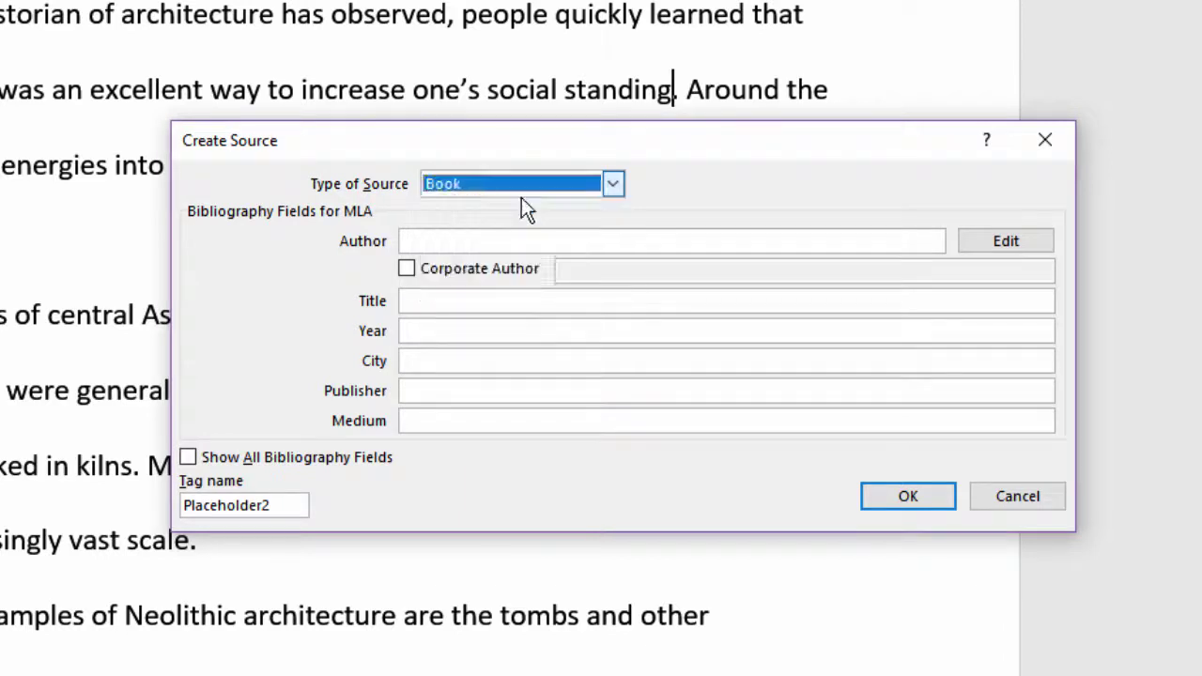
Step: Enter the author's full name for the book source
click(419, 241)
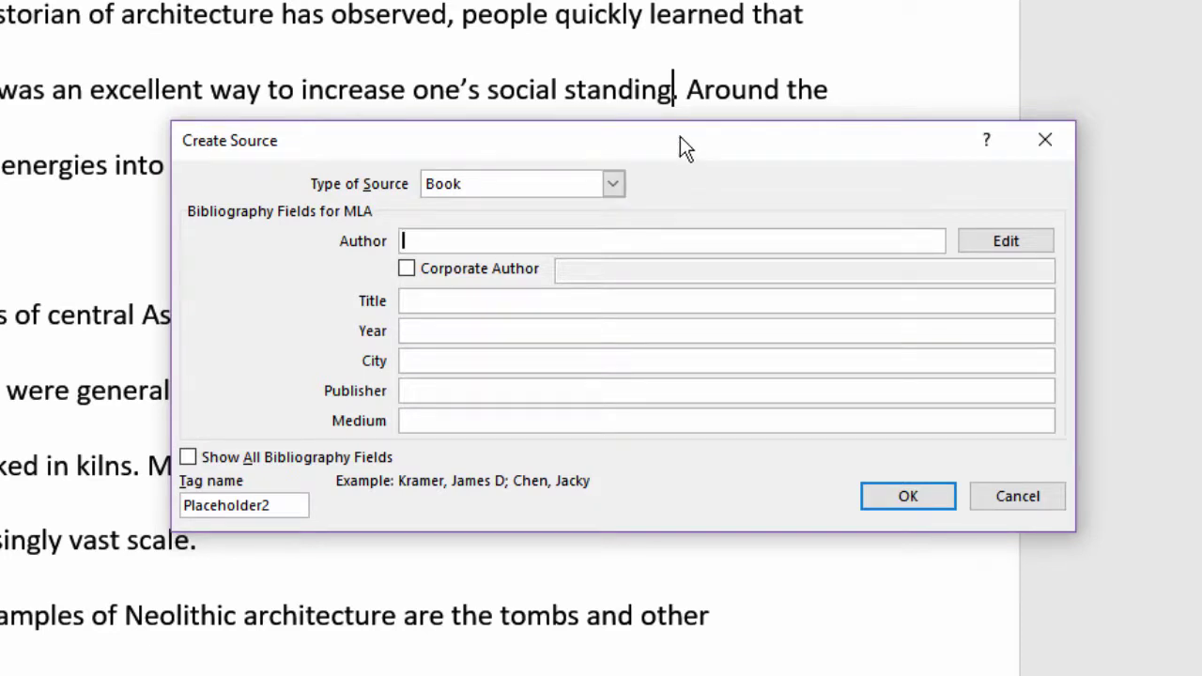
text(Roy)
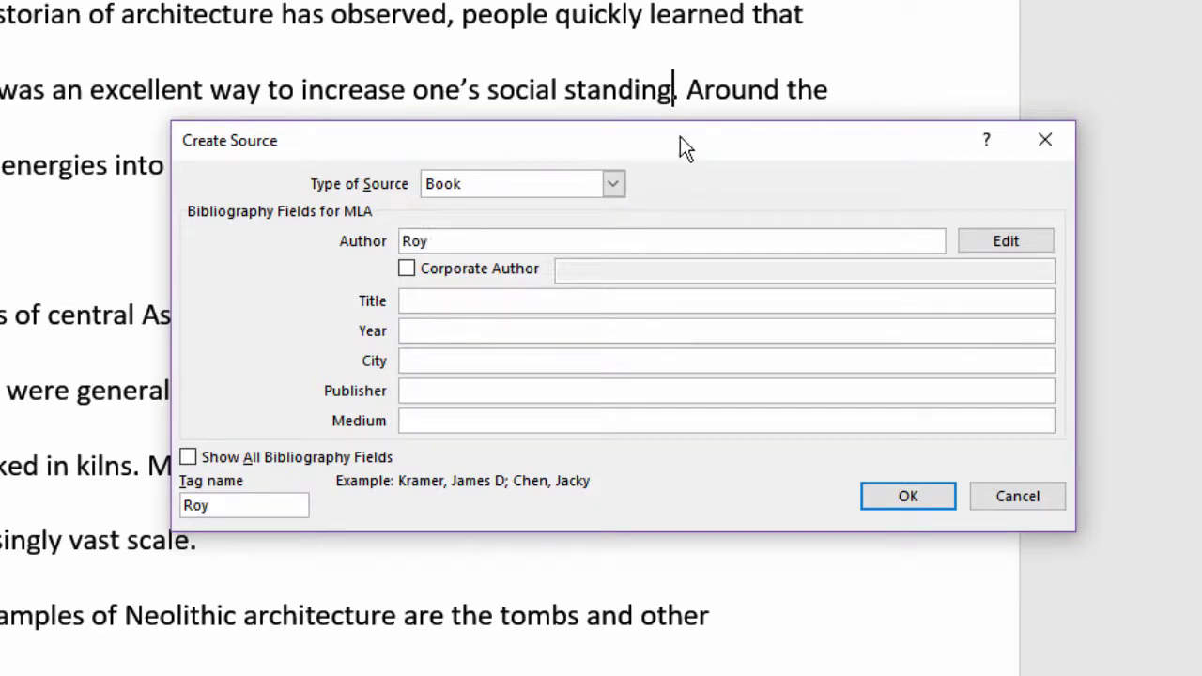
text( Brauer)
Step: Enter "Settlements and Monuments in Neolithic Architecture" as the book's title
key(Tab)
key(Tab)
key(Tab)
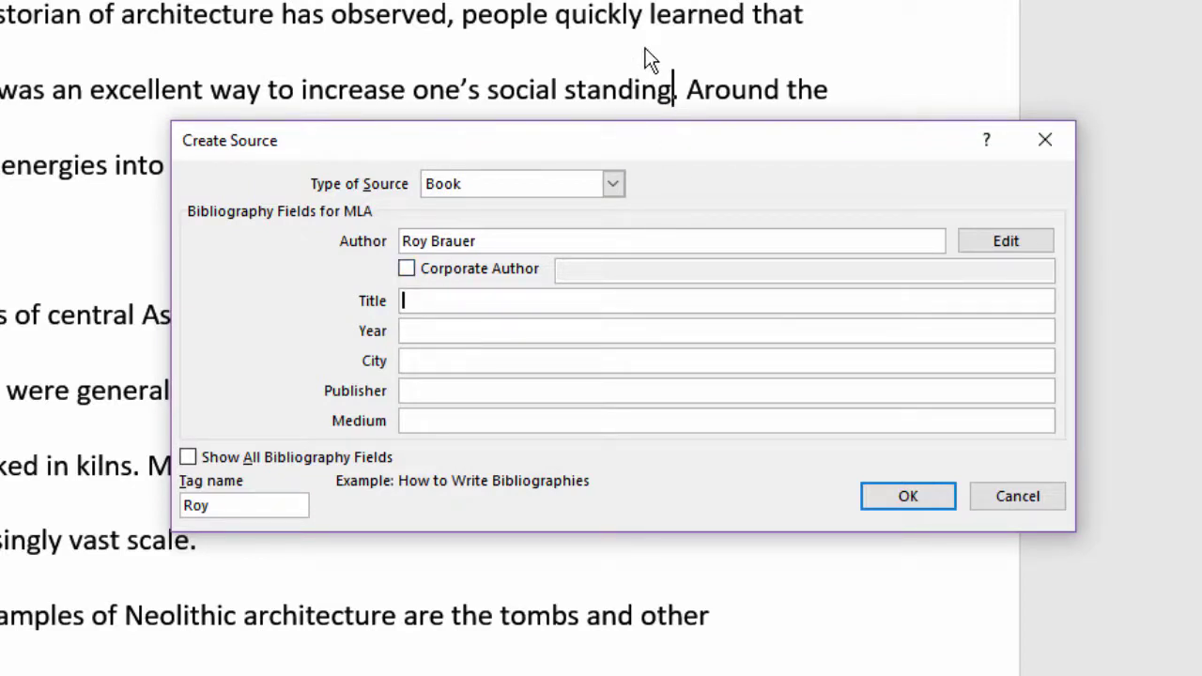
text(Settlements a)
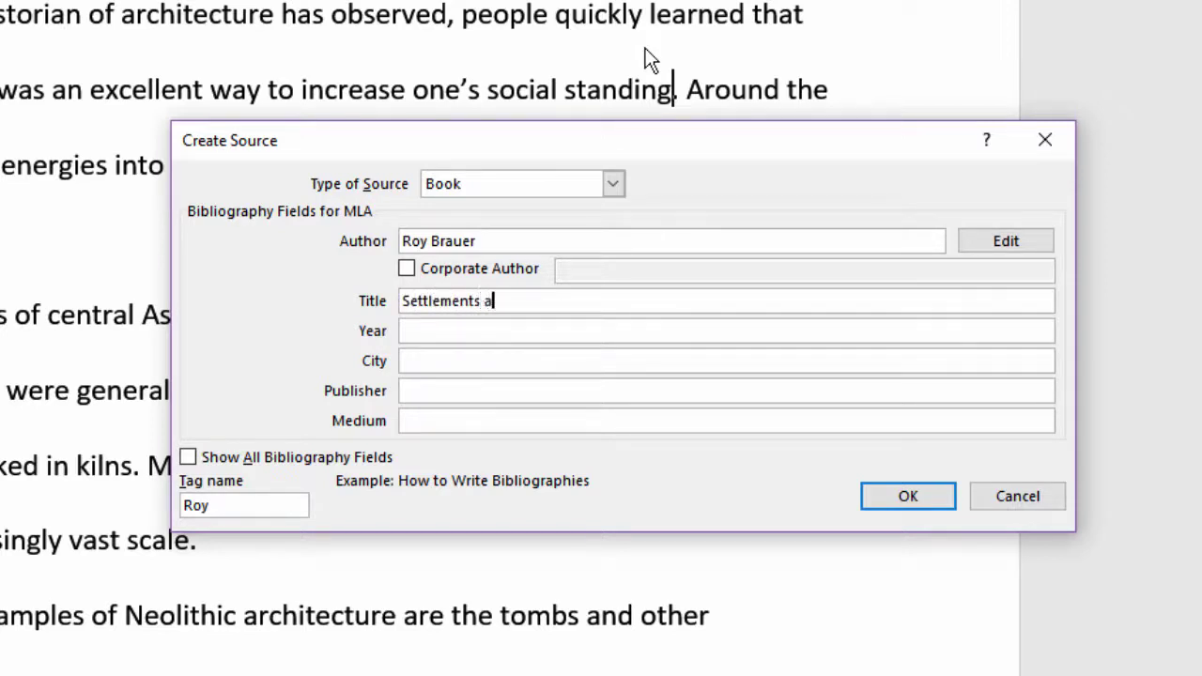
text(nd Monume)
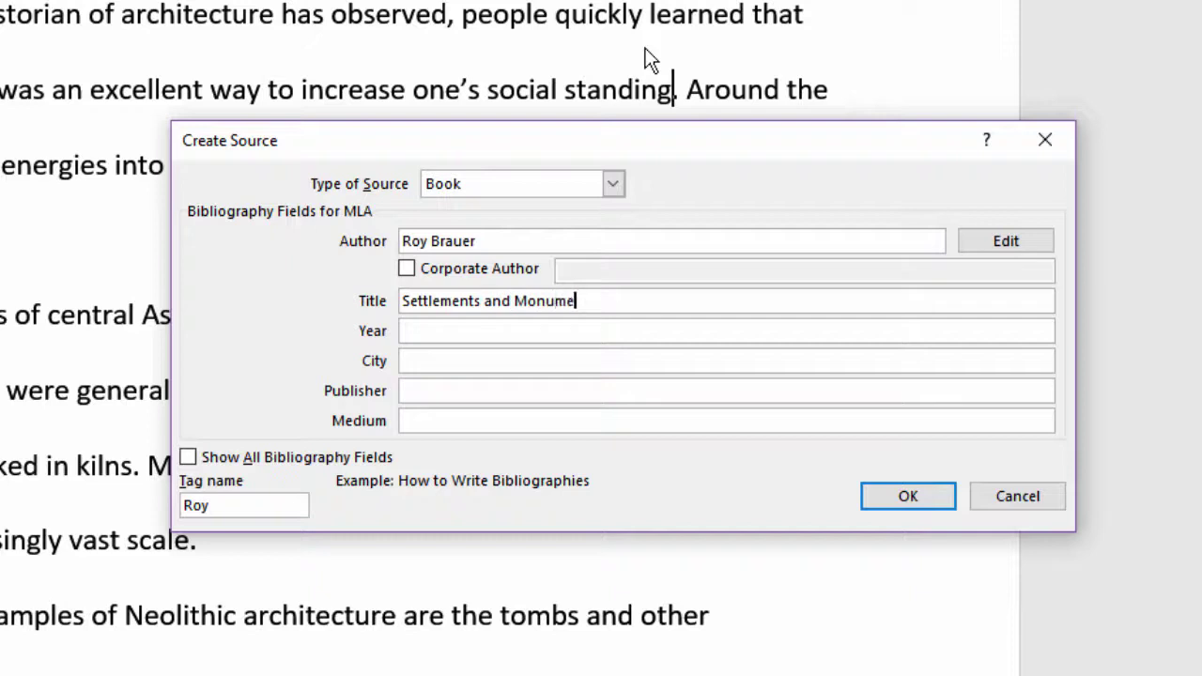
text(nts in Neolithic )
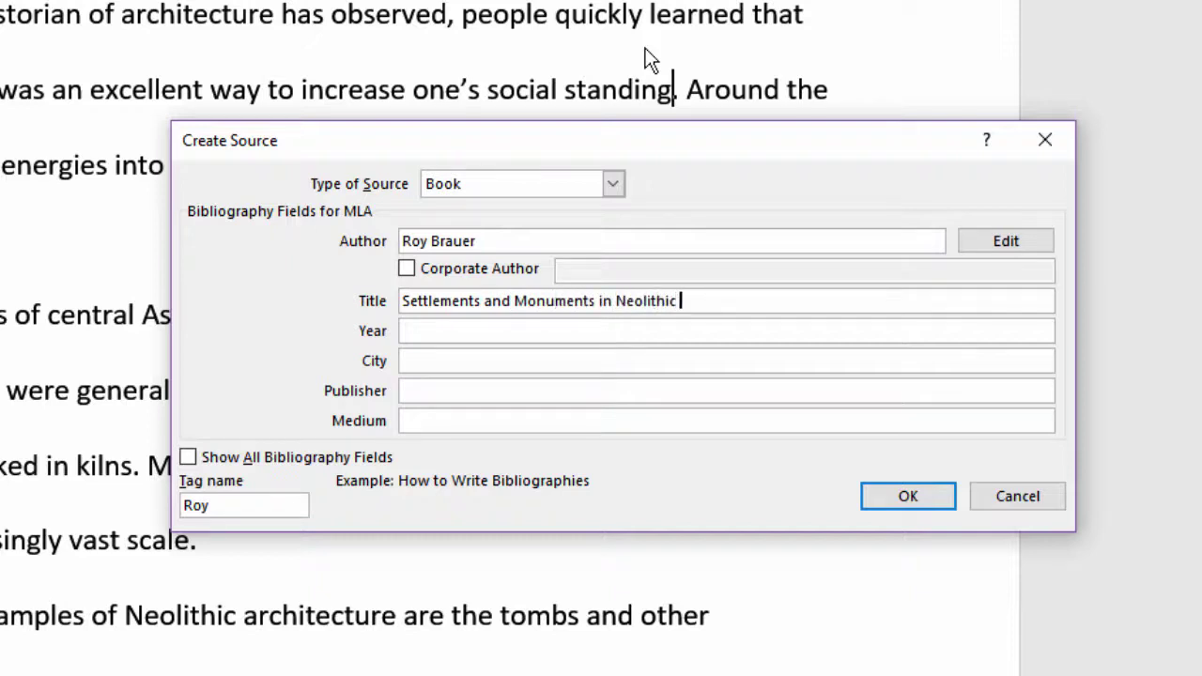
text(Architecture)
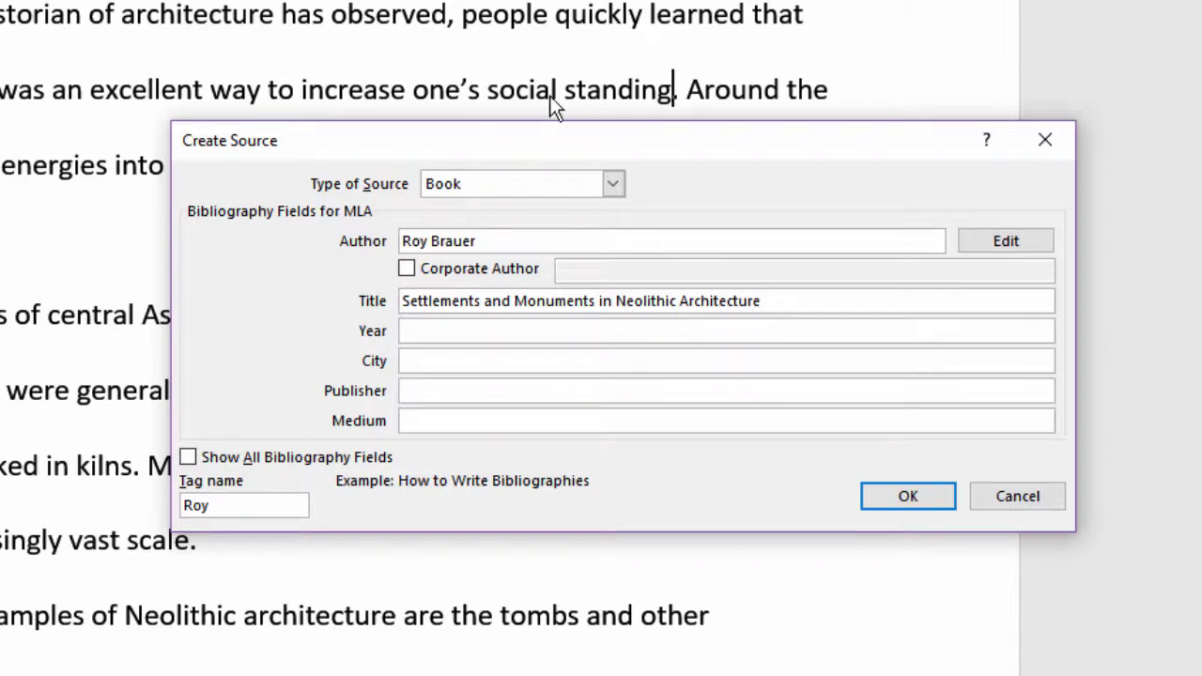
Step: Set the book's publication year to 2010 and its city to New York
click(417, 329)
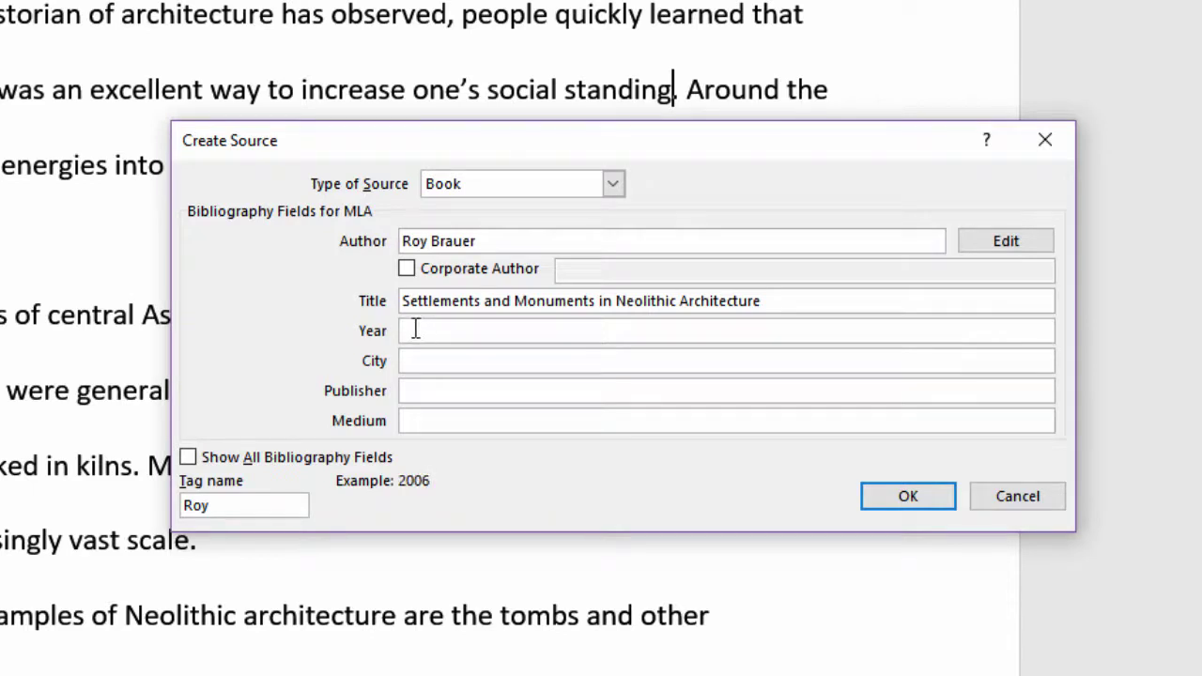
text(2010)
click(416, 362)
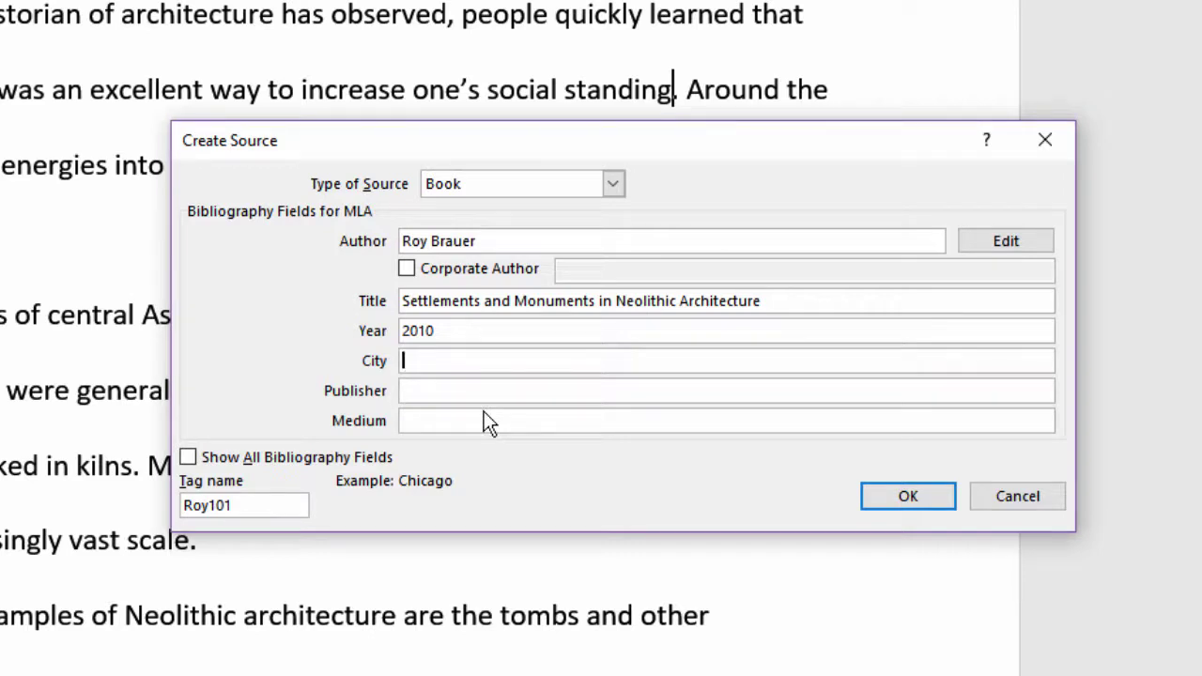
text(New York)
Step: Enter "Brookstone and Colescott Academy Press" as the book's publisher
key(Tab)
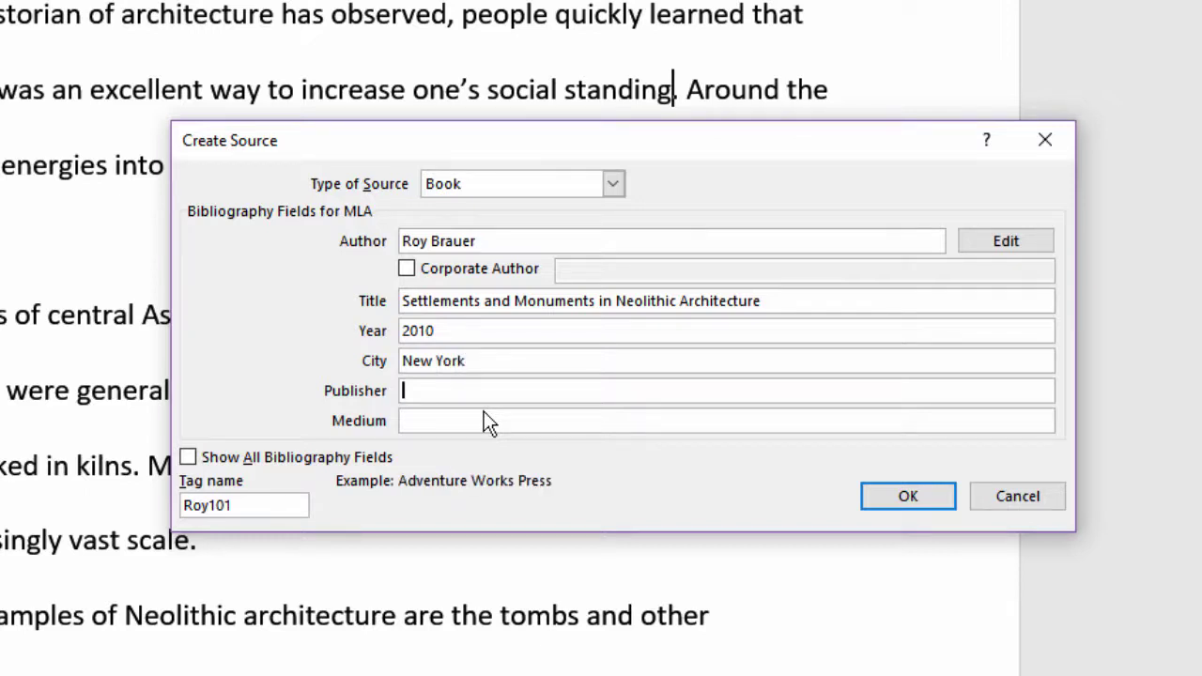
text(Brookstone and Co)
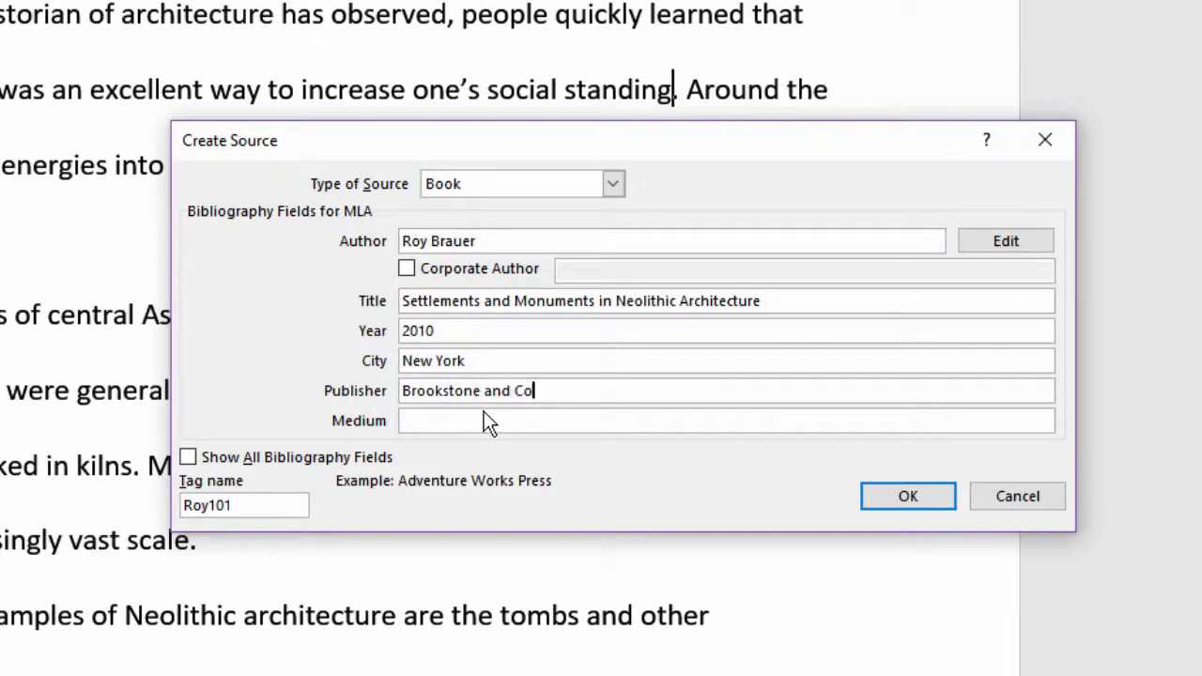
text(lescott)
text( Ad)
text(ademy Pr)
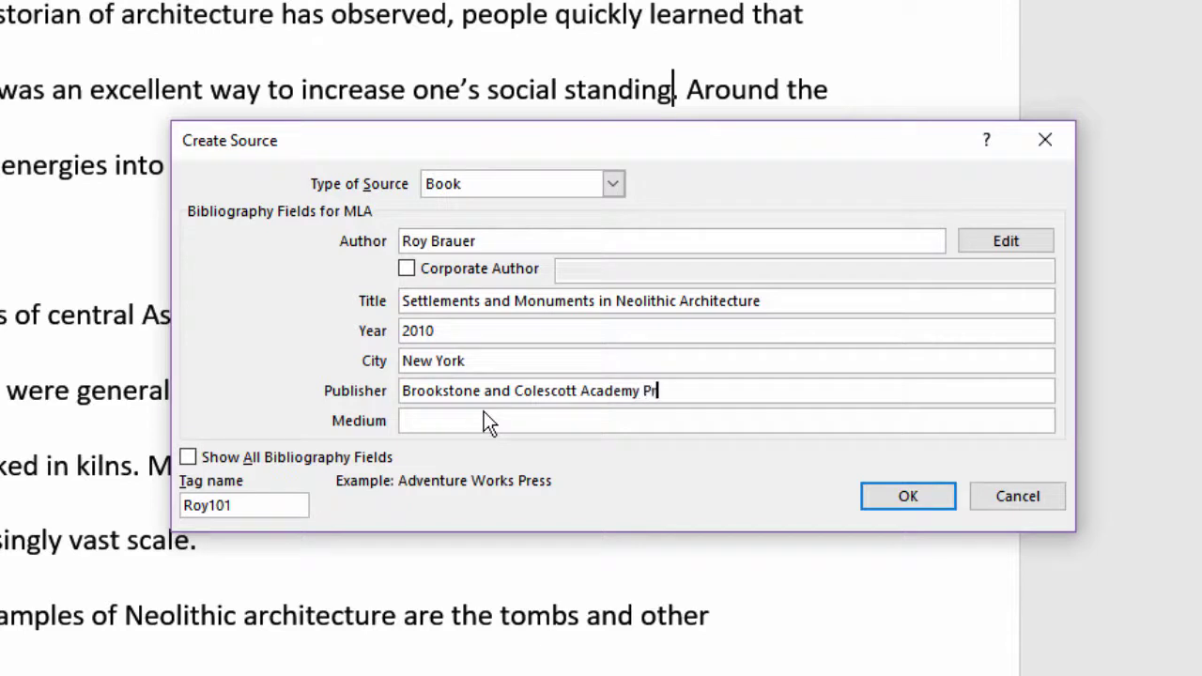
text(ess)
Step: Set the book's medium to Print and confirm the source to insert its citation
key(Tab)
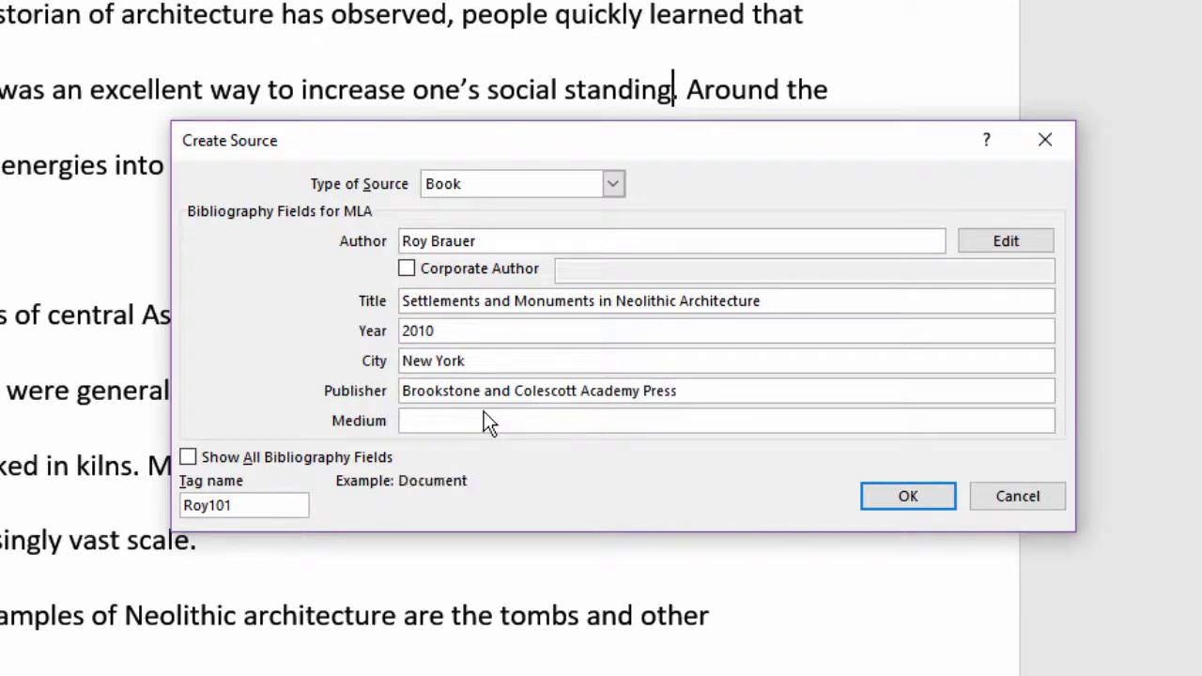
text(Print)
click(899, 491)
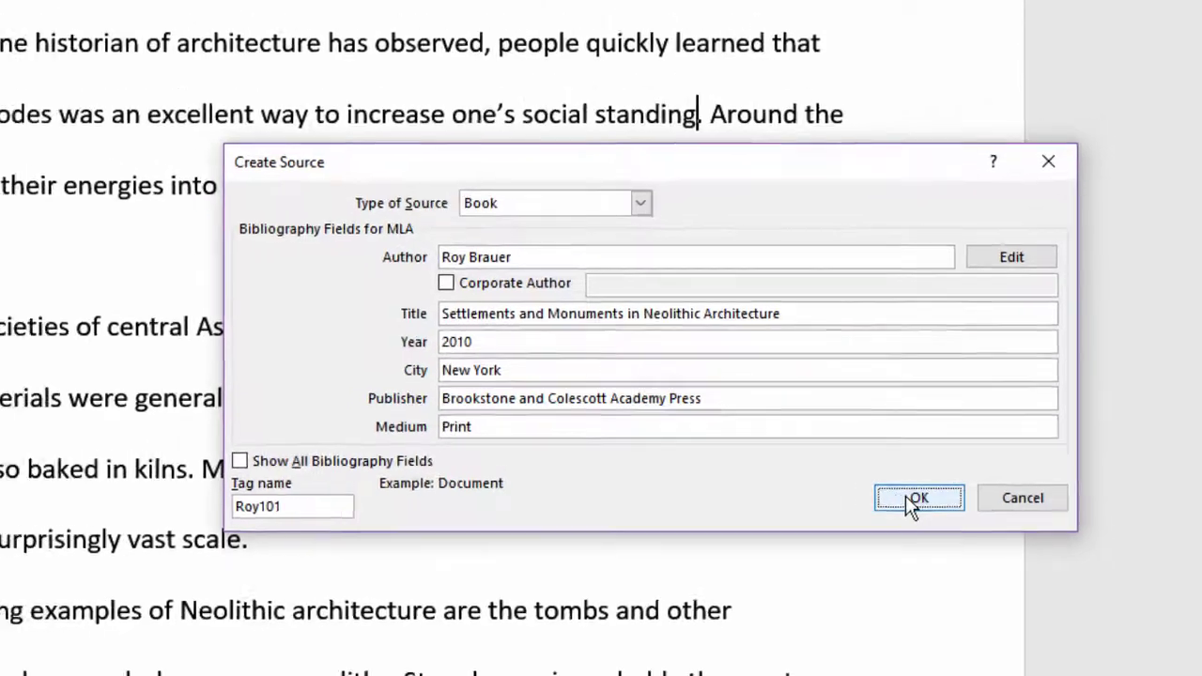
click(906, 495)
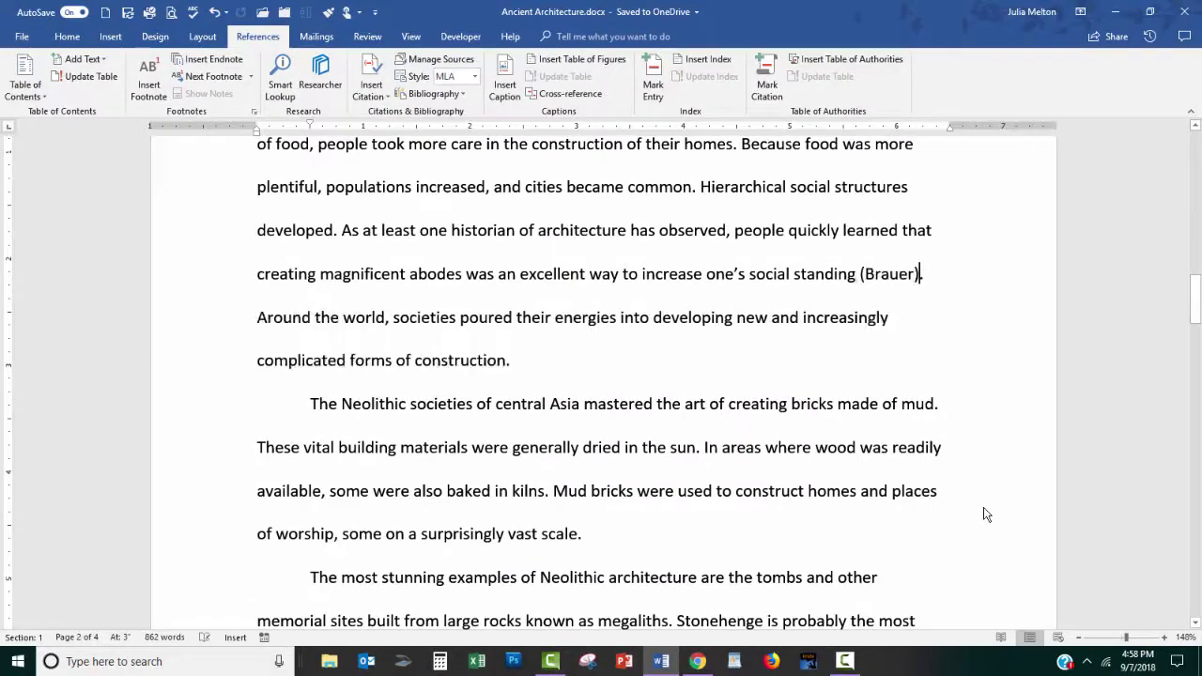
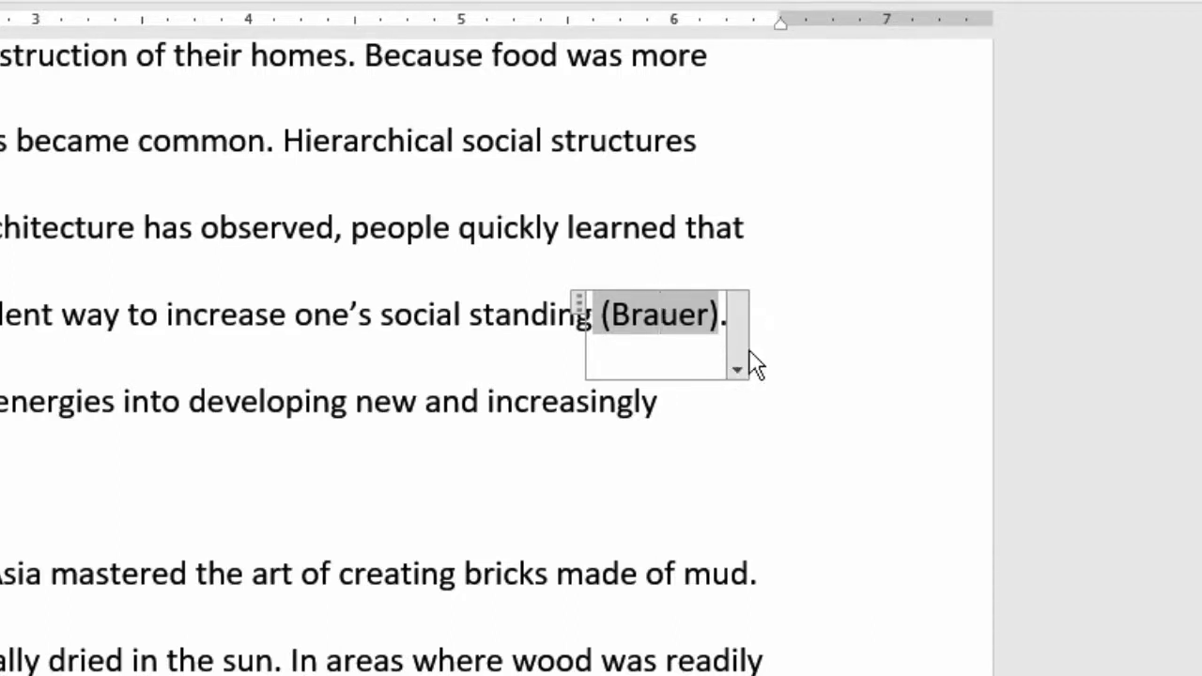
Step: Add page number 37 to the citation after "one's social standing", leaving author, year and title unsuppressed
click(738, 374)
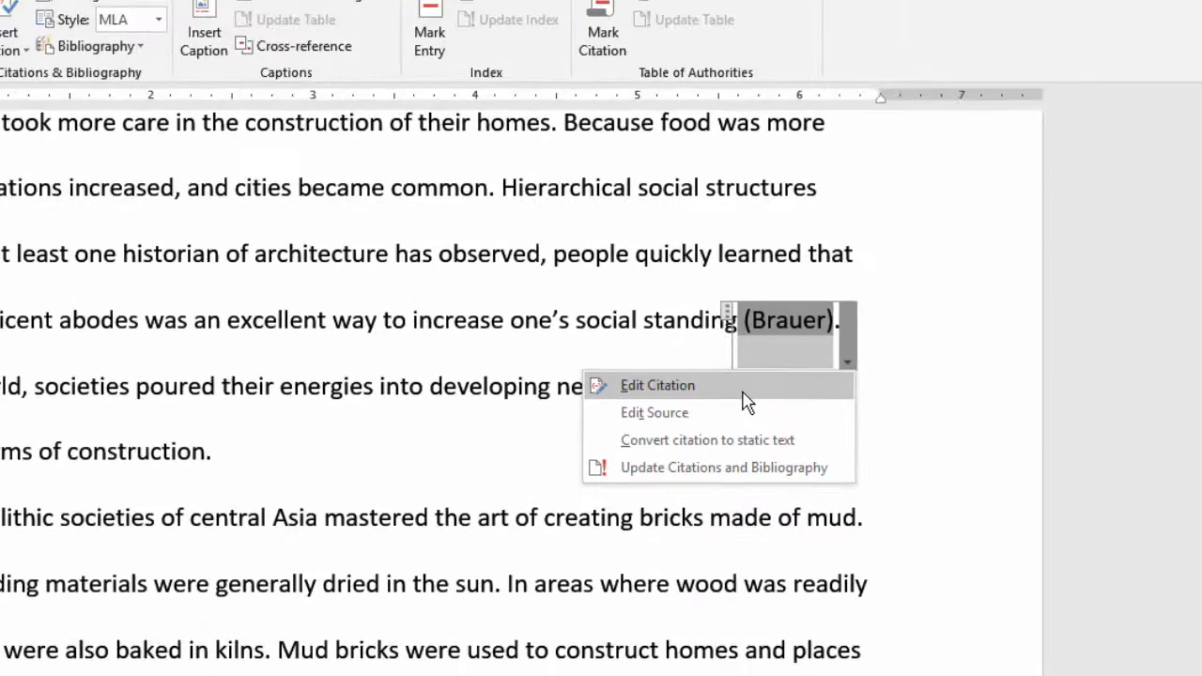
click(743, 392)
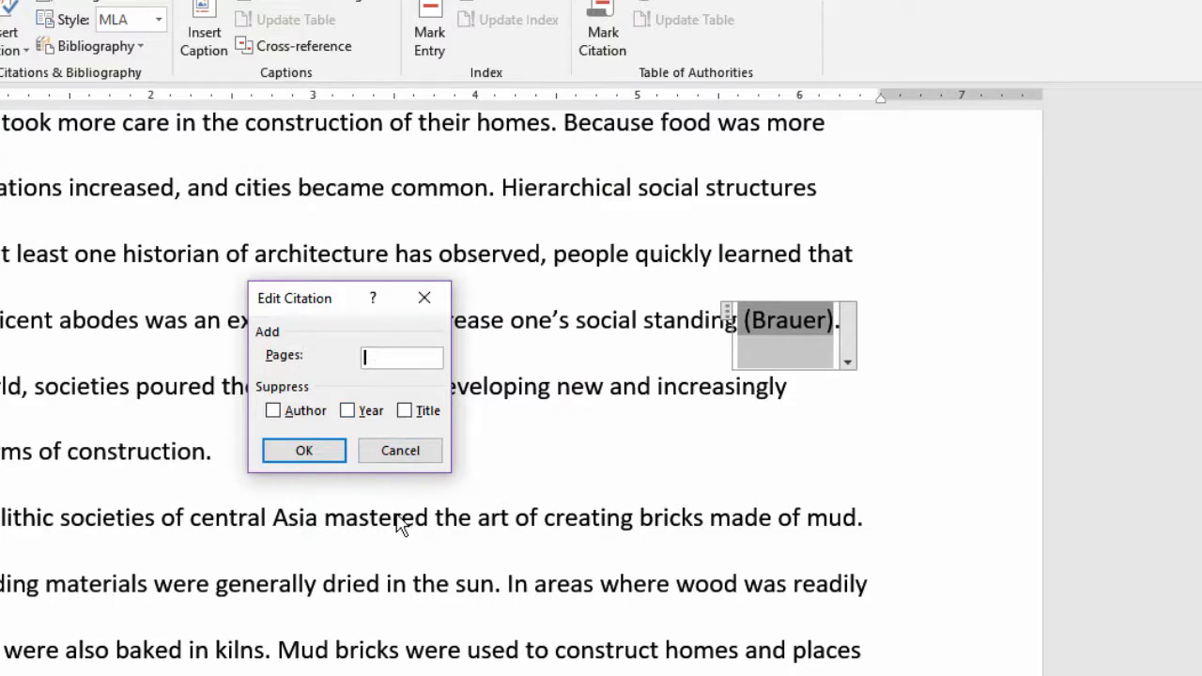
text(37)
click(275, 411)
click(274, 411)
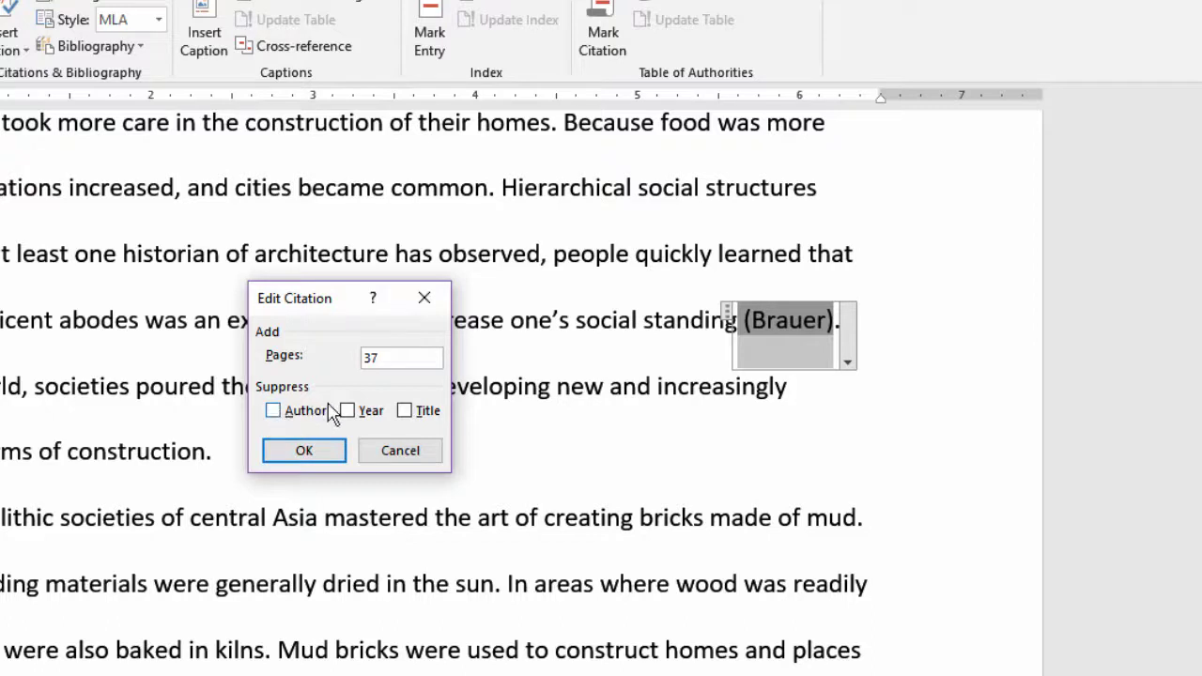
click(304, 453)
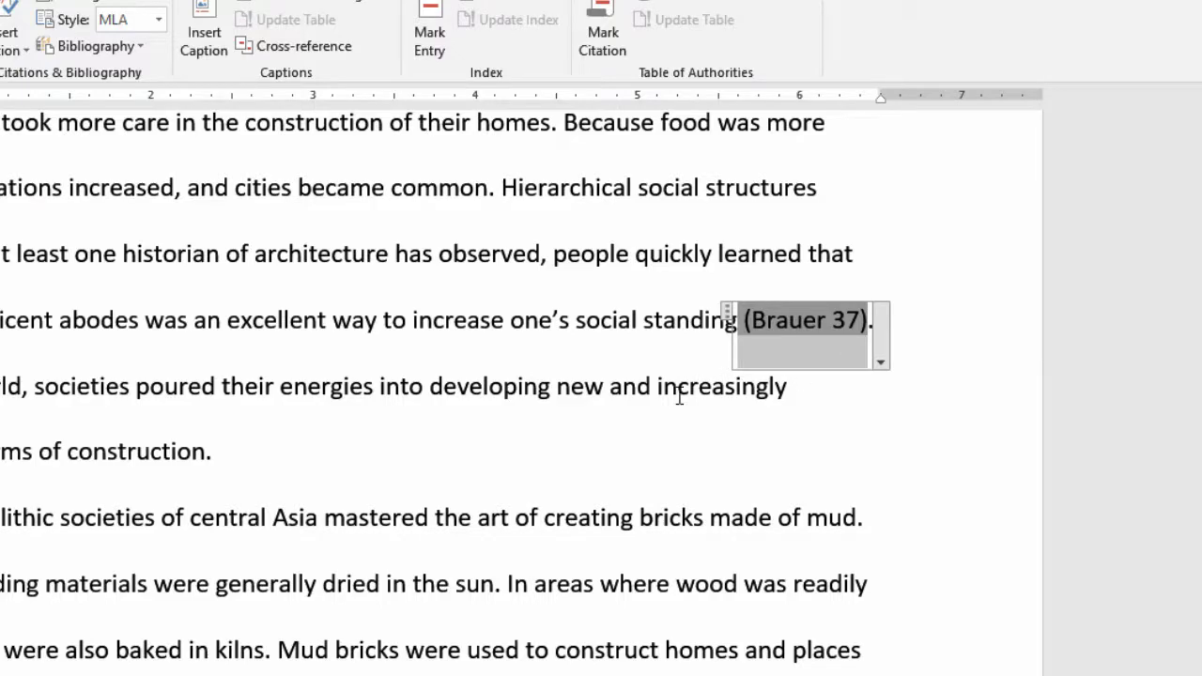
Step: Start a new Journal Article source for a citation after "raising domestic animals" in the Neolithic Settlements section, before the period
scroll(680, 397, down, 8)
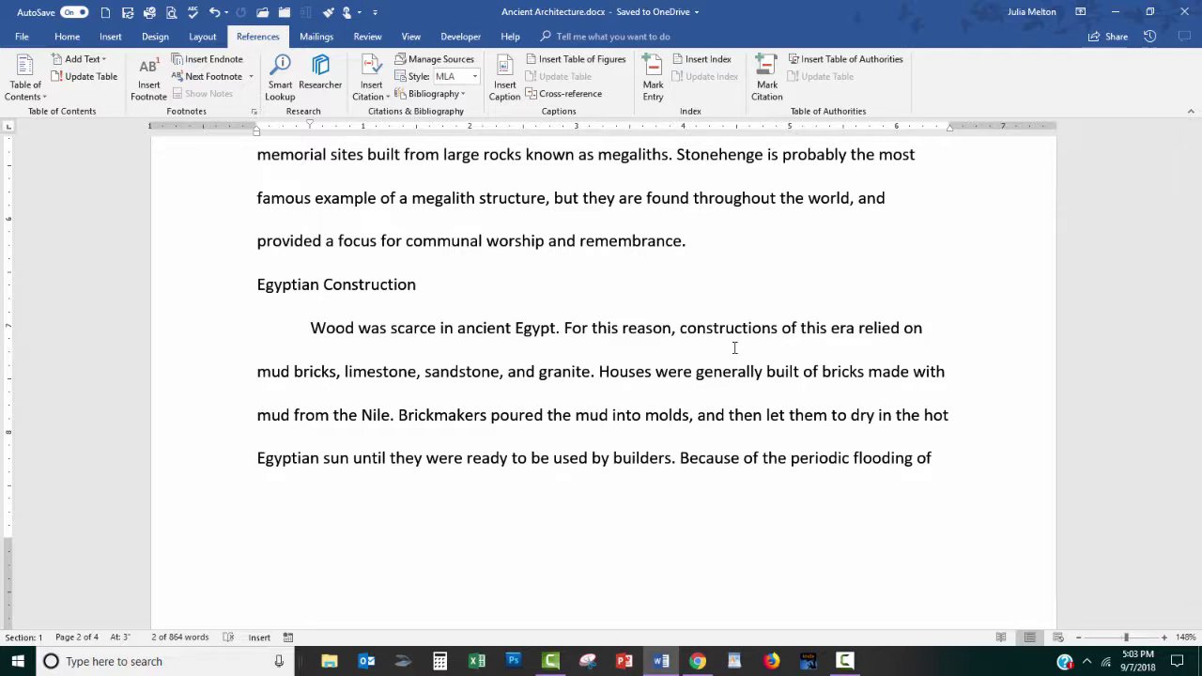
scroll(734, 347, down, 5)
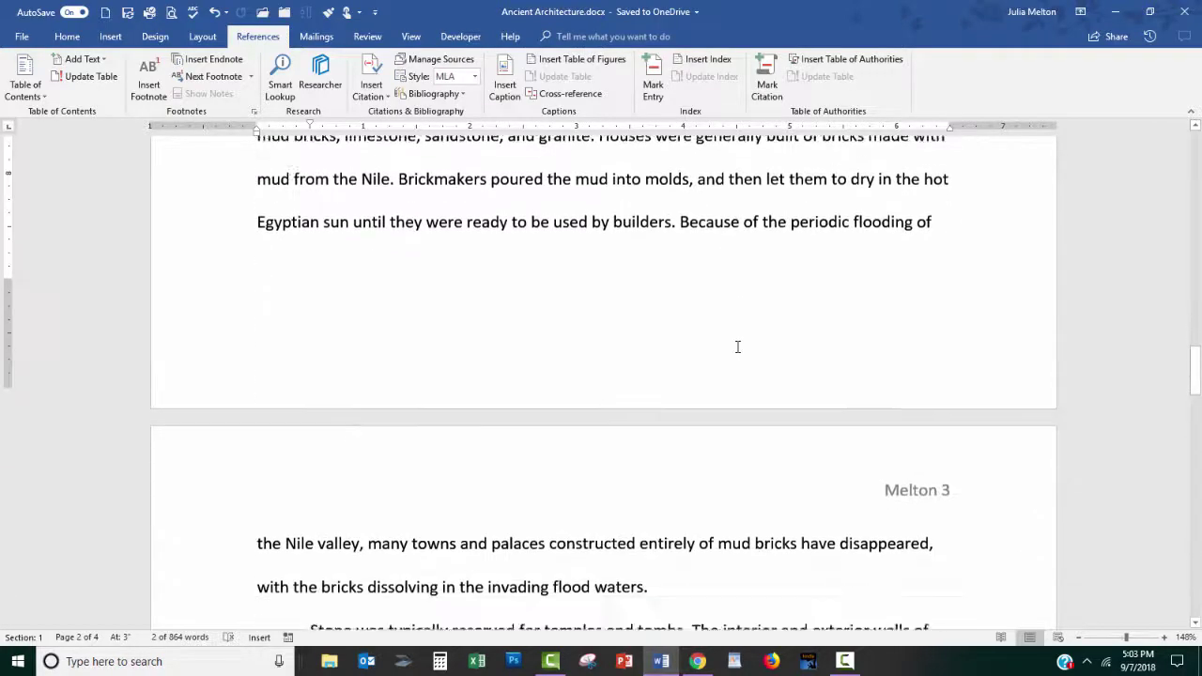
scroll(737, 347, up, 19)
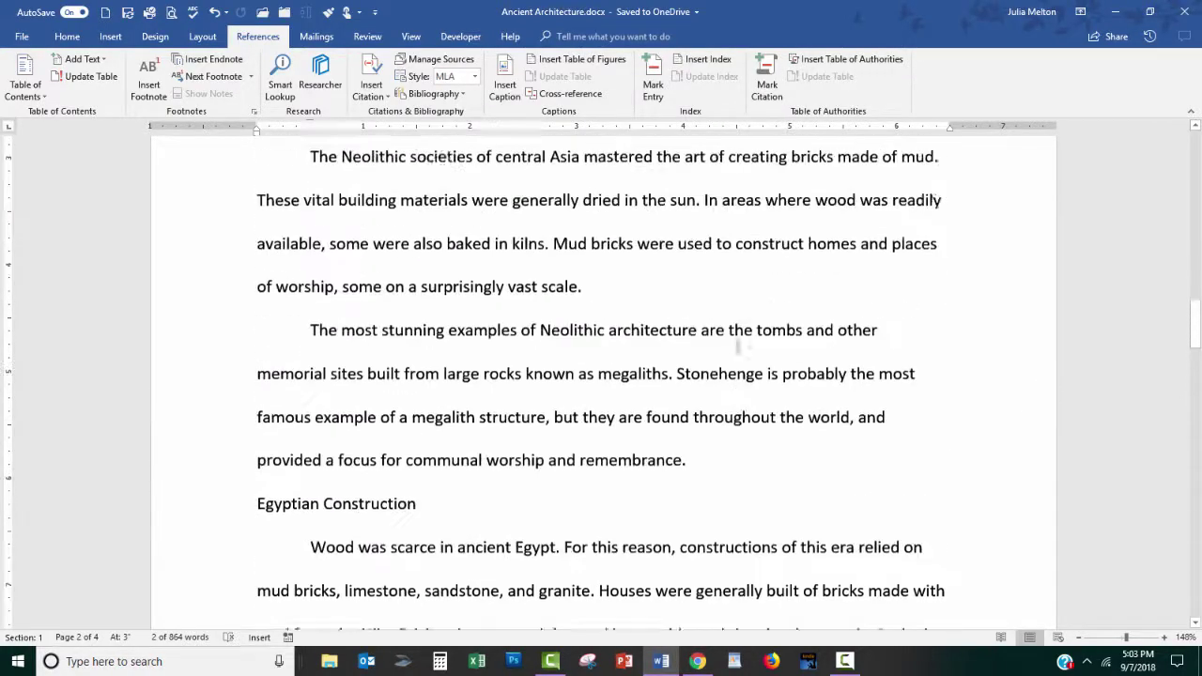
scroll(737, 343, up, 7)
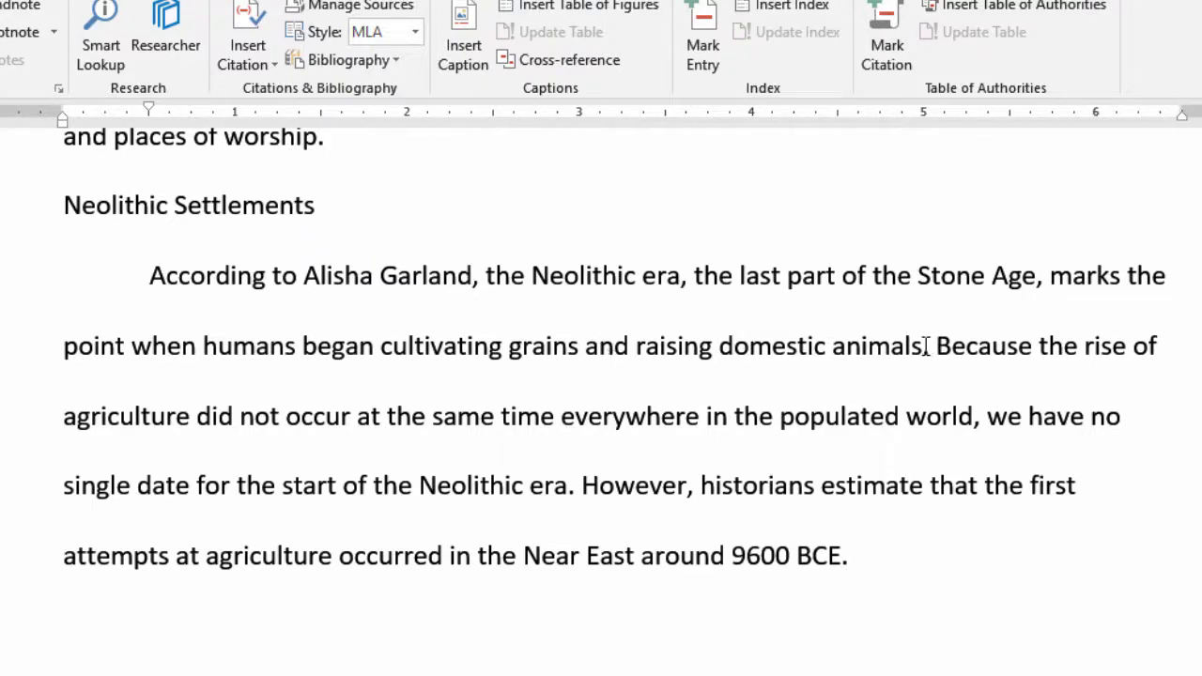
drag(920, 349, 930, 349)
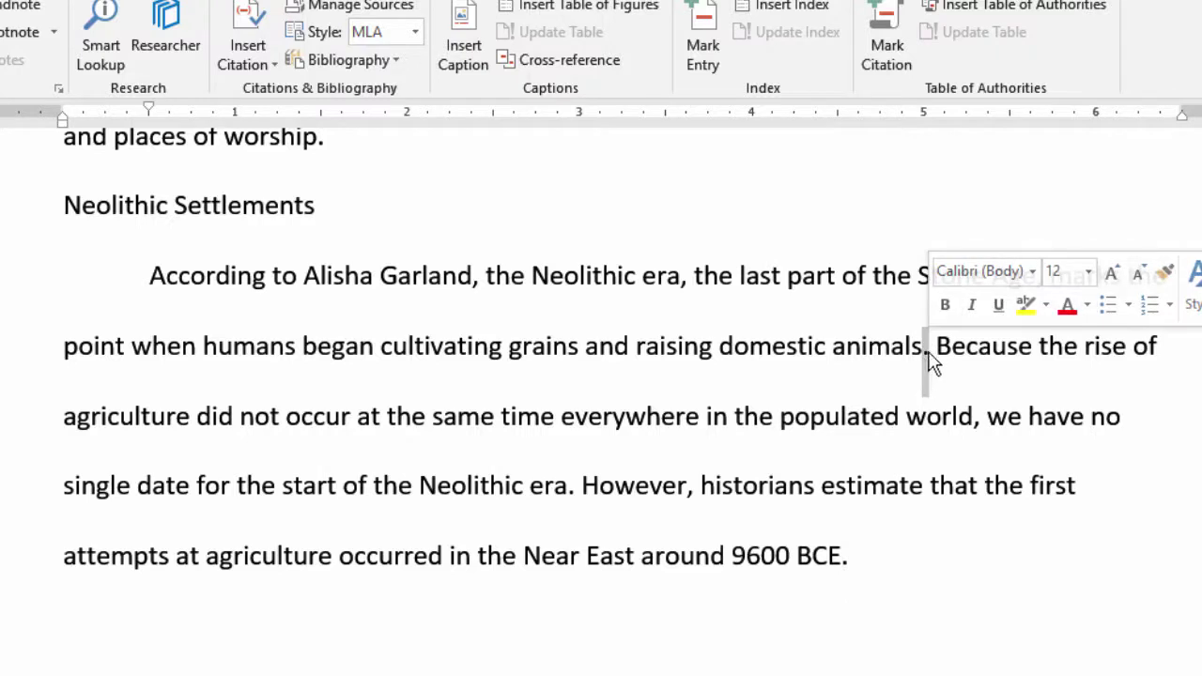
text(:)
key(BackSpace)
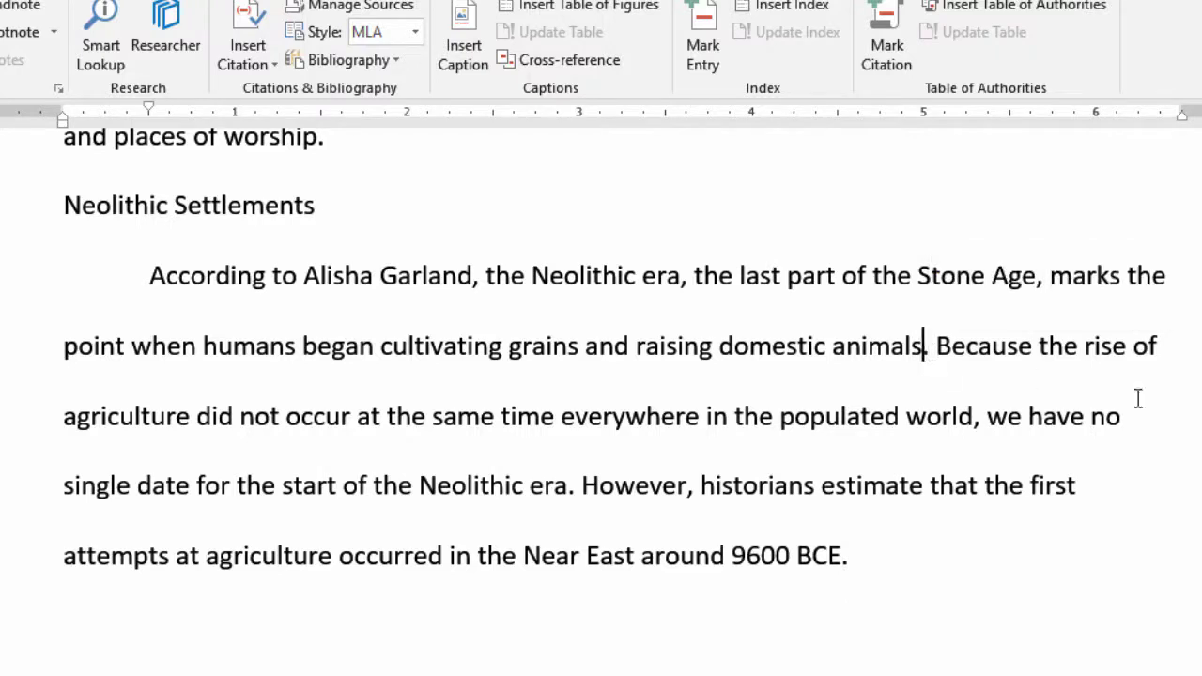
text(.)
click(244, 54)
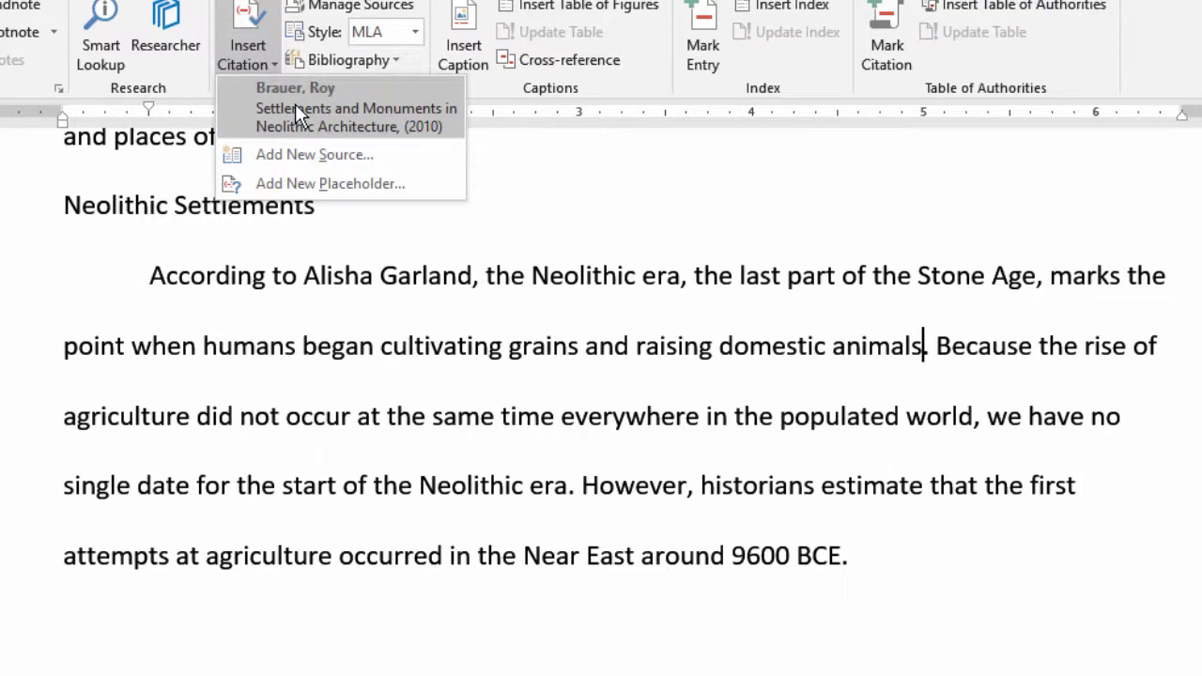
click(300, 156)
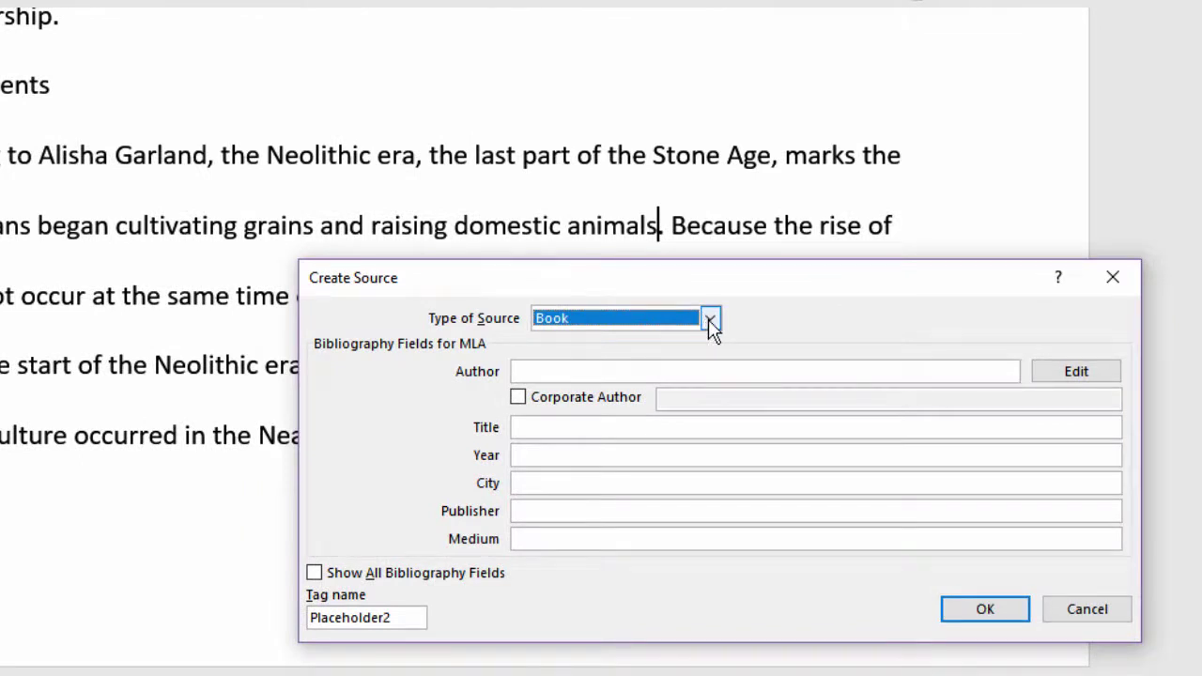
click(709, 320)
click(667, 371)
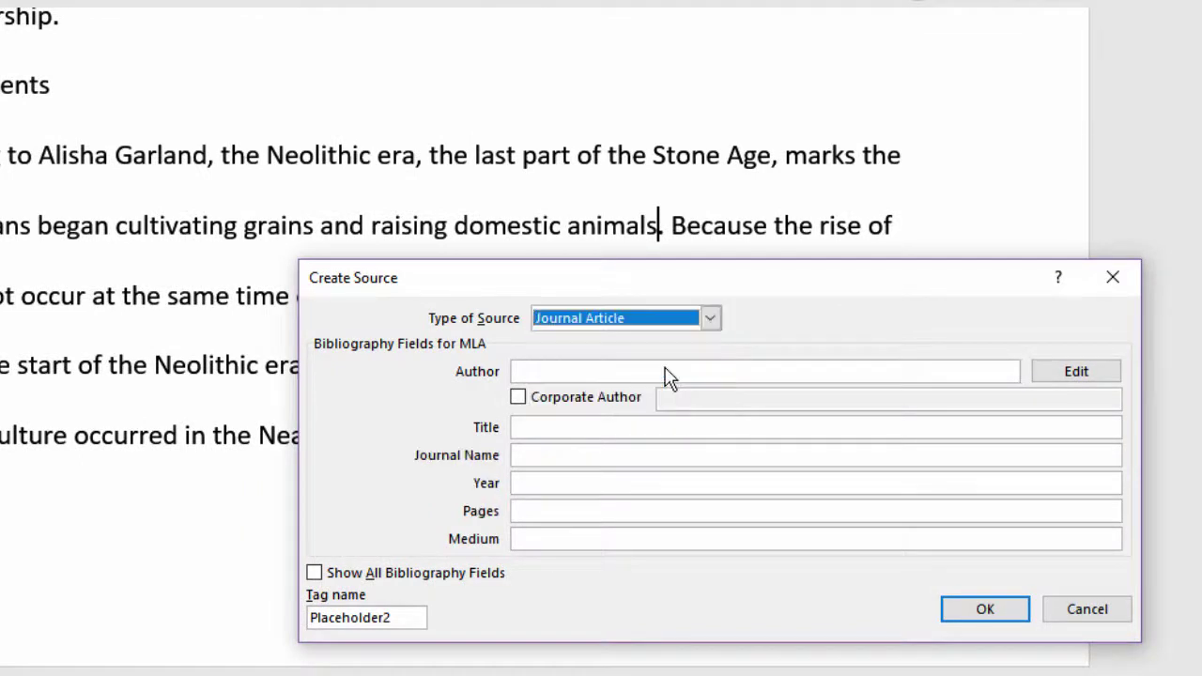
Step: Enter the full name of the journal article's author, leaving Corporate Author unselected
click(530, 370)
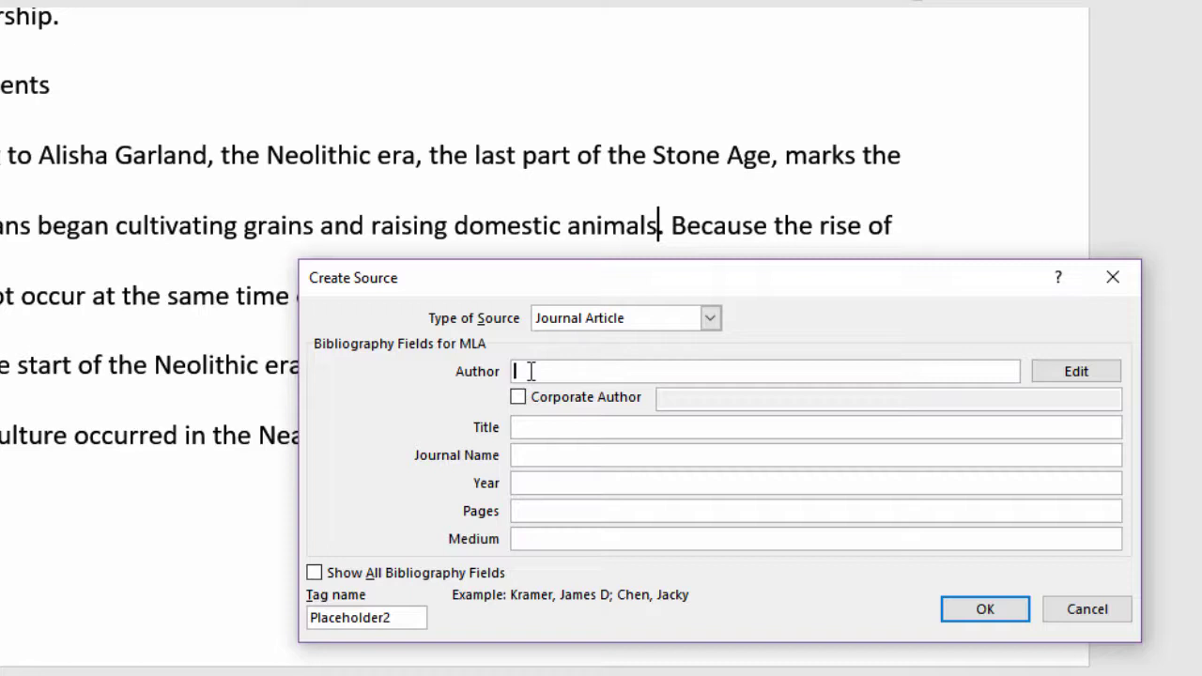
text(Ali)
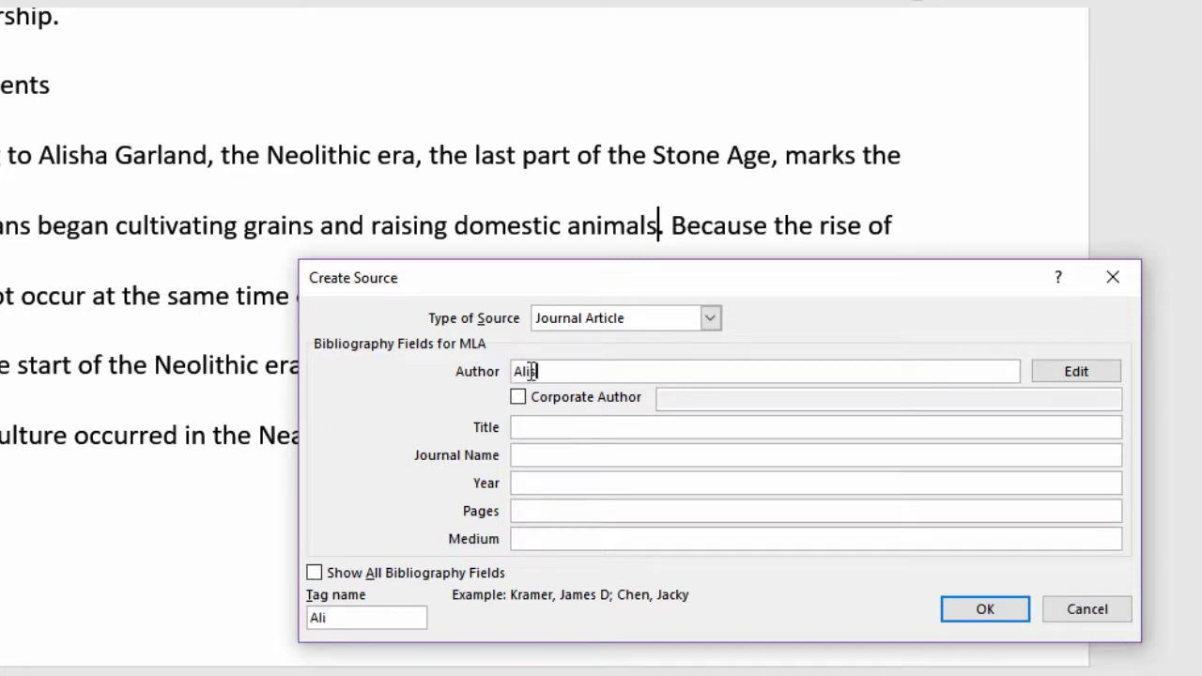
text(sha Garland)
key(Tab)
key(Tab)
key(Tab)
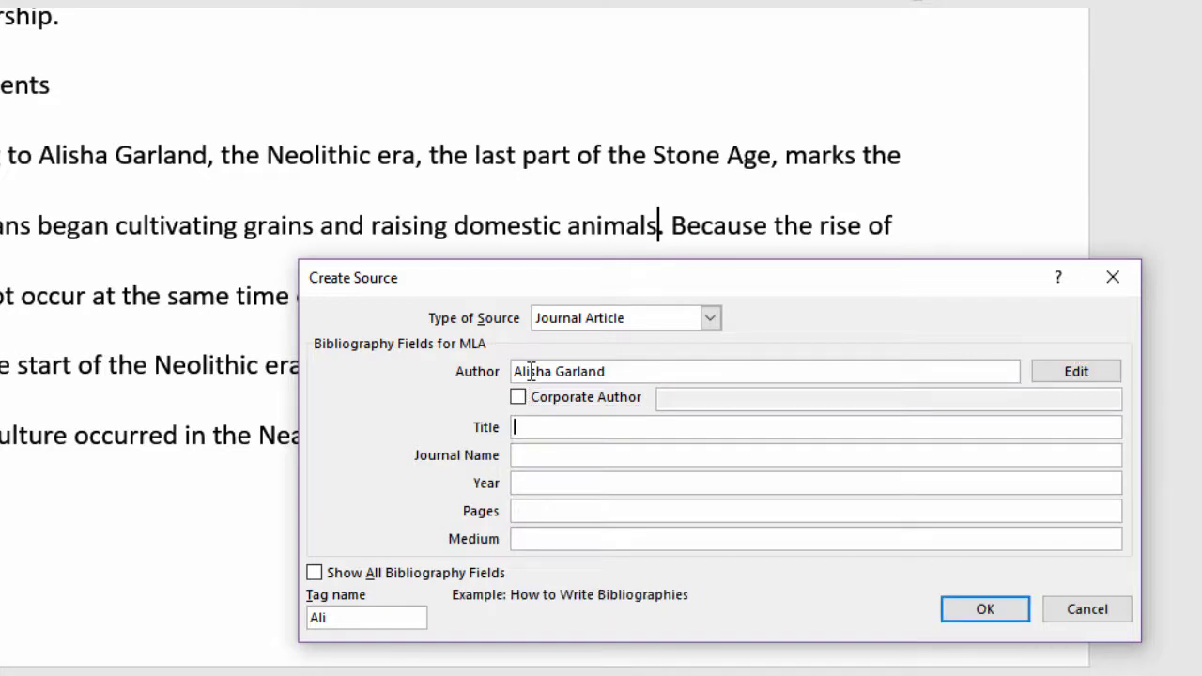
Step: Enter "The Rise of Human Settlements: Neolithic Culture and Early Agriculture in Central Asia" as the article's title
text(The Rise of Human S)
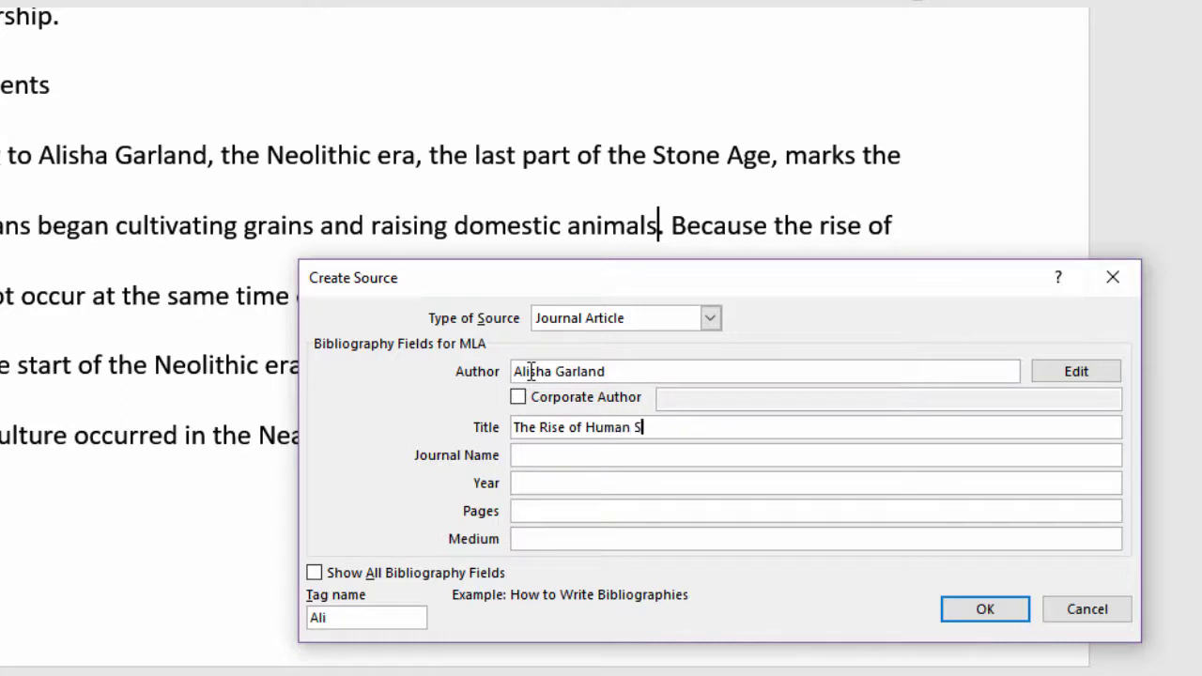
text(ettlements: Neoli)
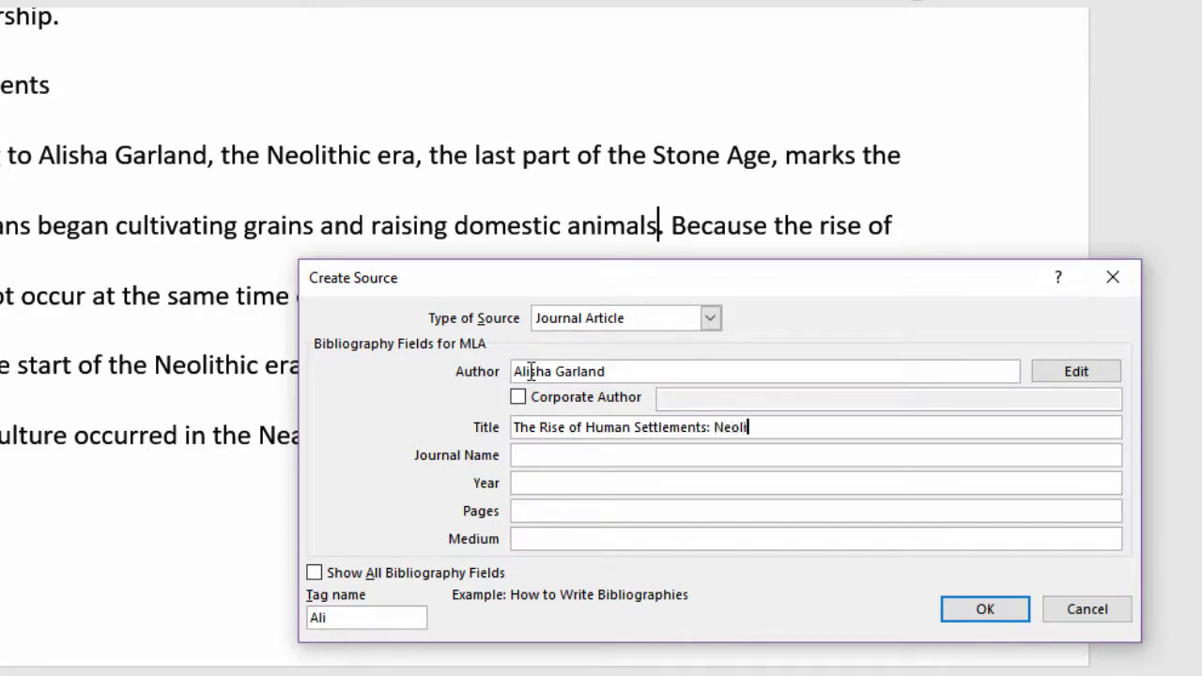
text(thic Culture and Earl)
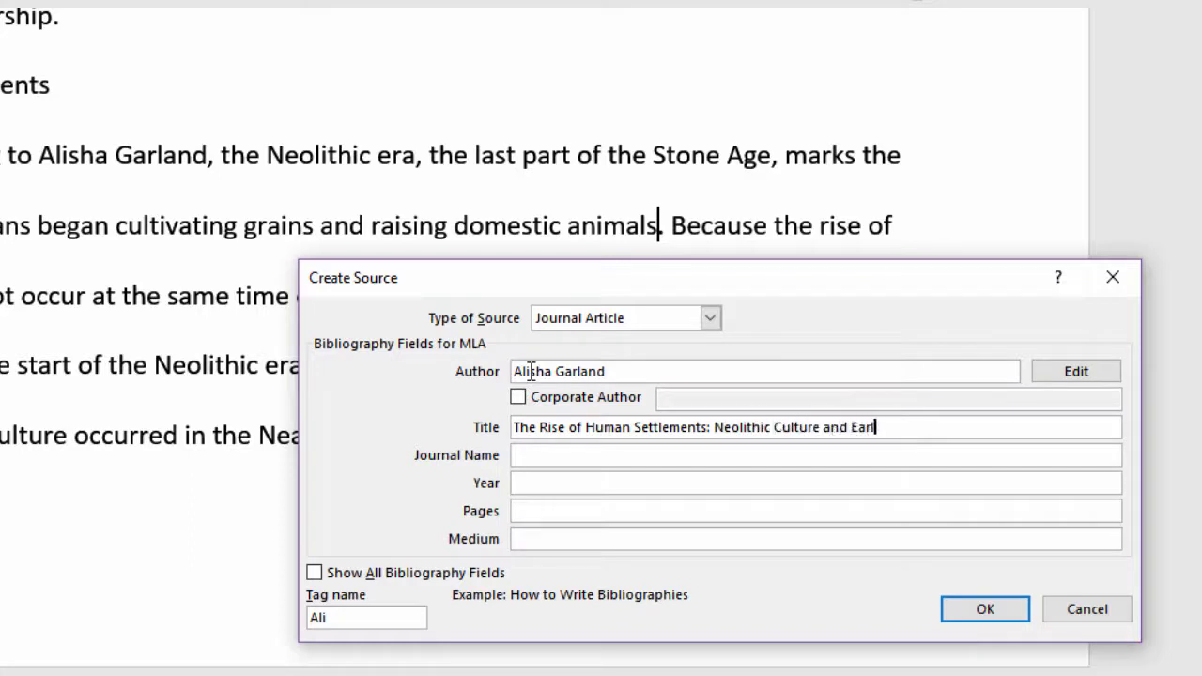
text(y Agriculture in Cen)
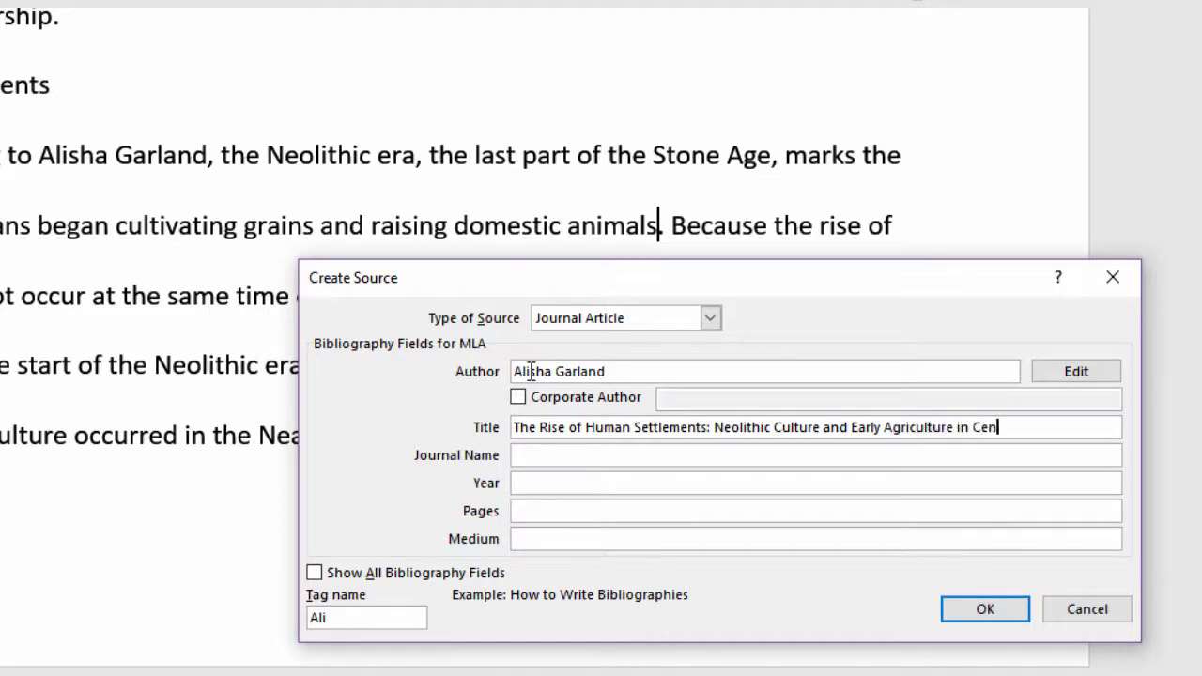
text(tral Asia)
key(Tab)
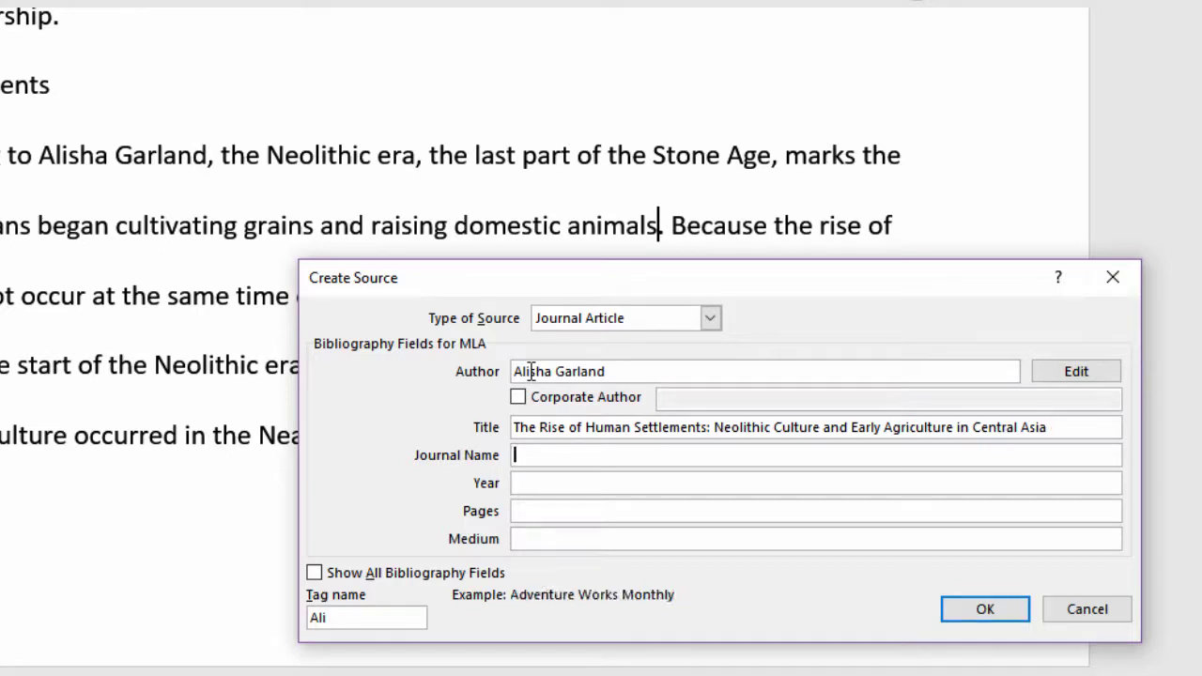
Step: Enter "Jouranl of Ancient Architecture and Cultural Studies" as the article's journal name
text(Jouranl of Ancient Ar)
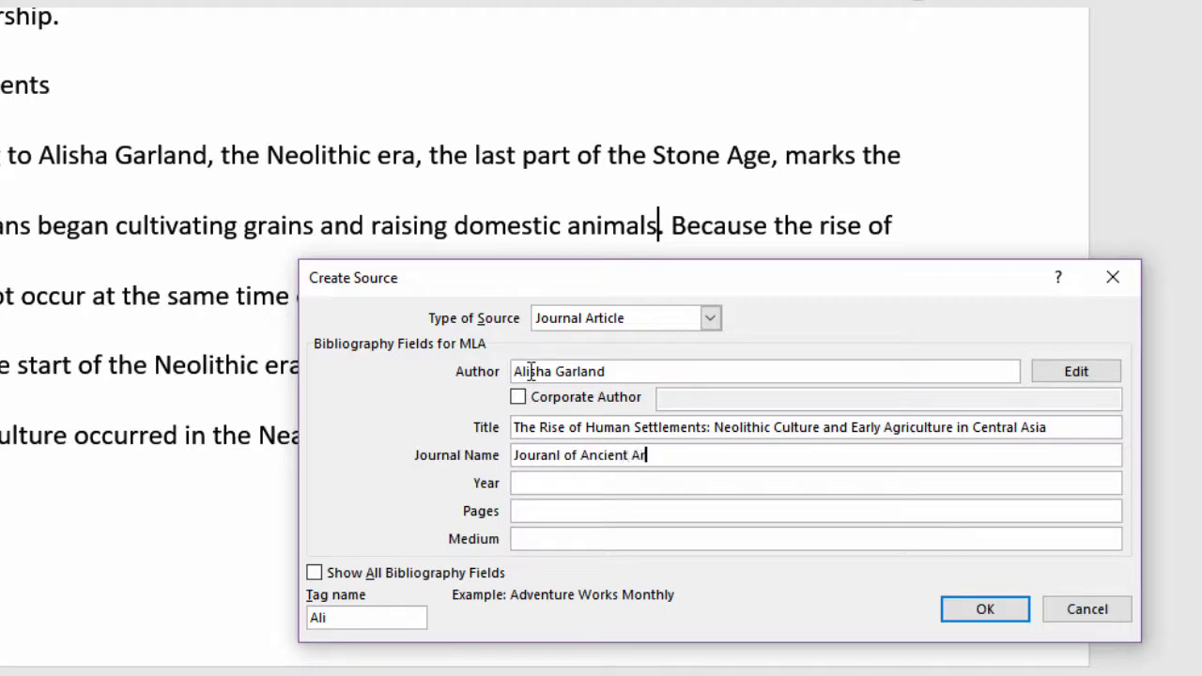
text(chitecture and Cultur)
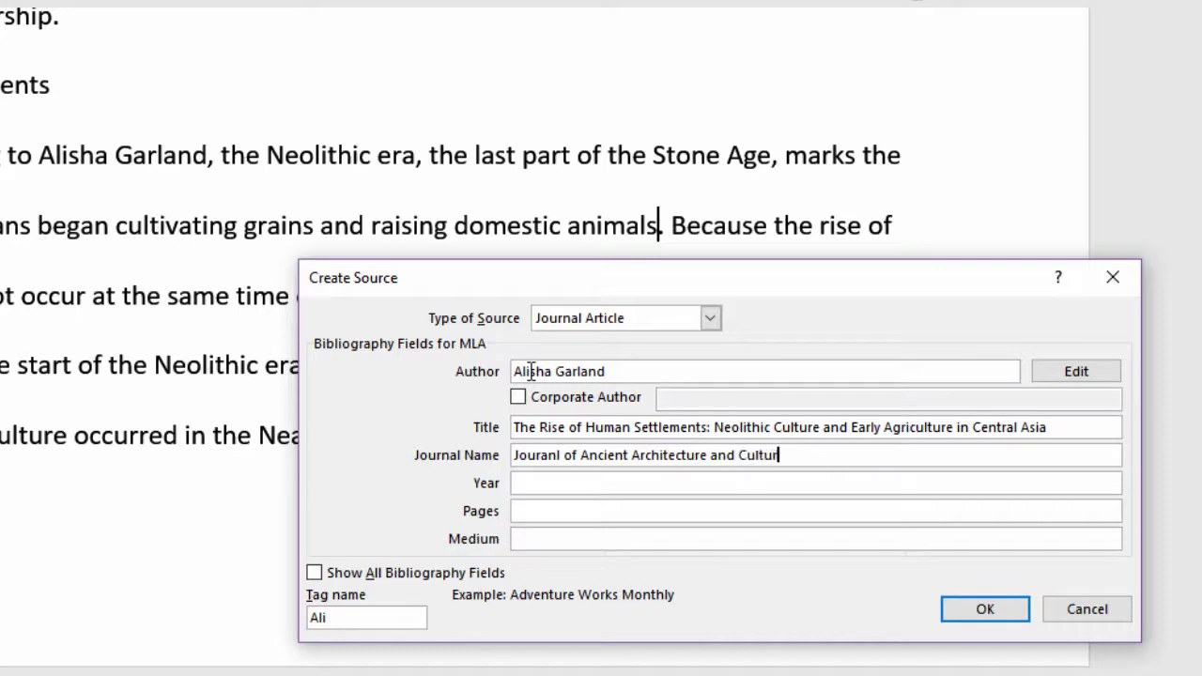
text(al Studies)
key(Tab)
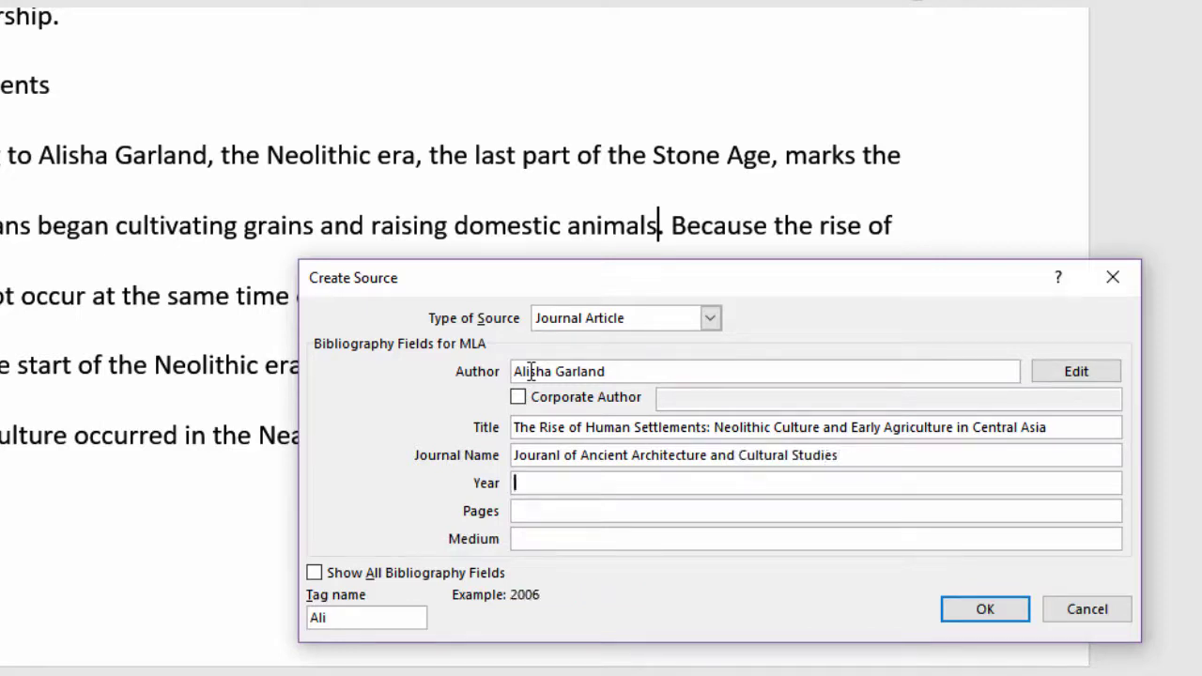
Step: Set the article's year to 2015, its pages to 122-145 and its medium to Web
text(2015)
key(Tab)
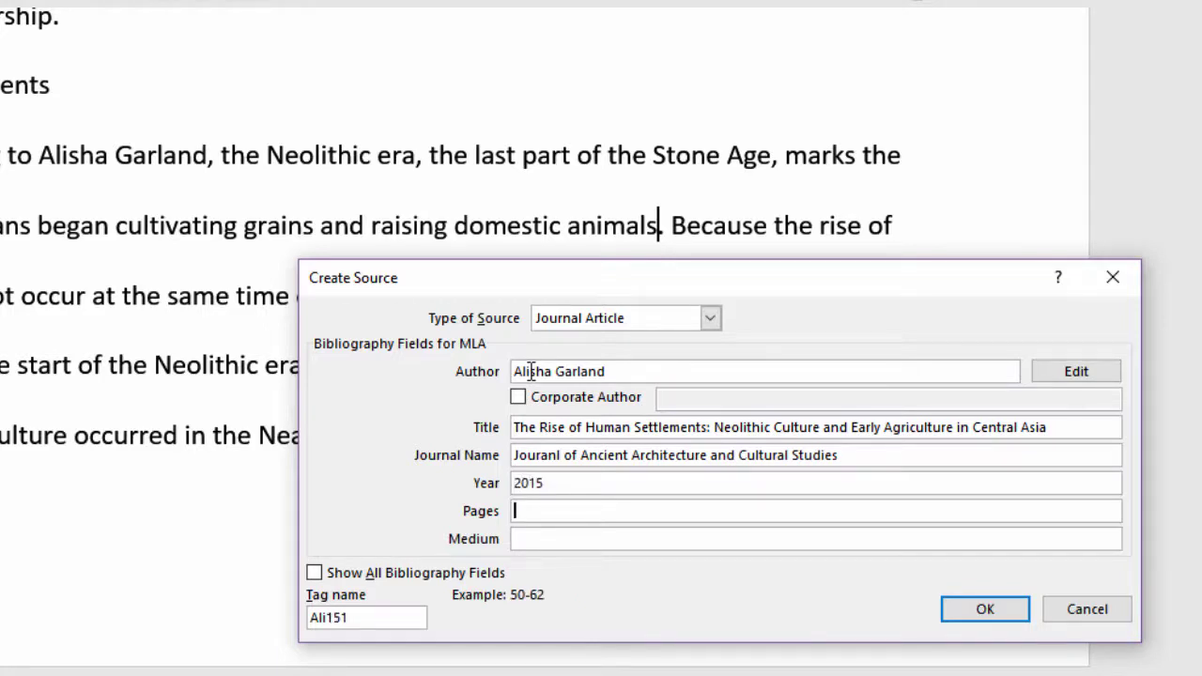
text(122-145)
key(Tab)
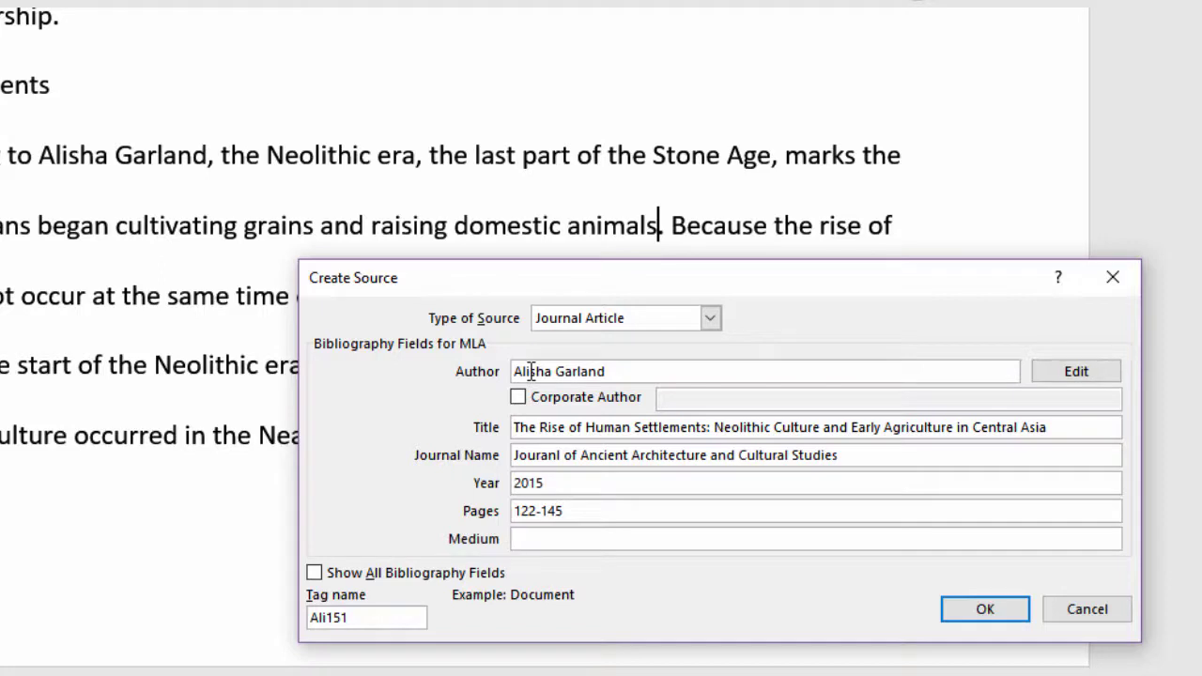
text(Web)
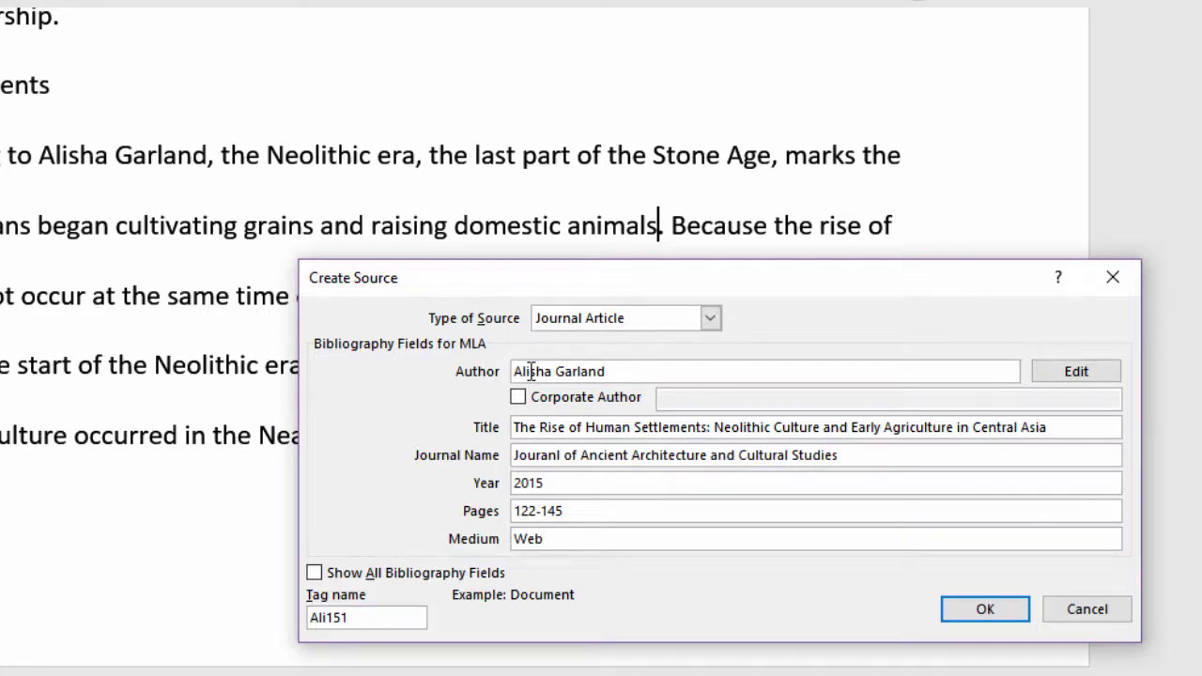
Step: Show all bibliography fields, set the article's volume to 30 and issue to 5, and confirm the source to insert its citation
click(314, 574)
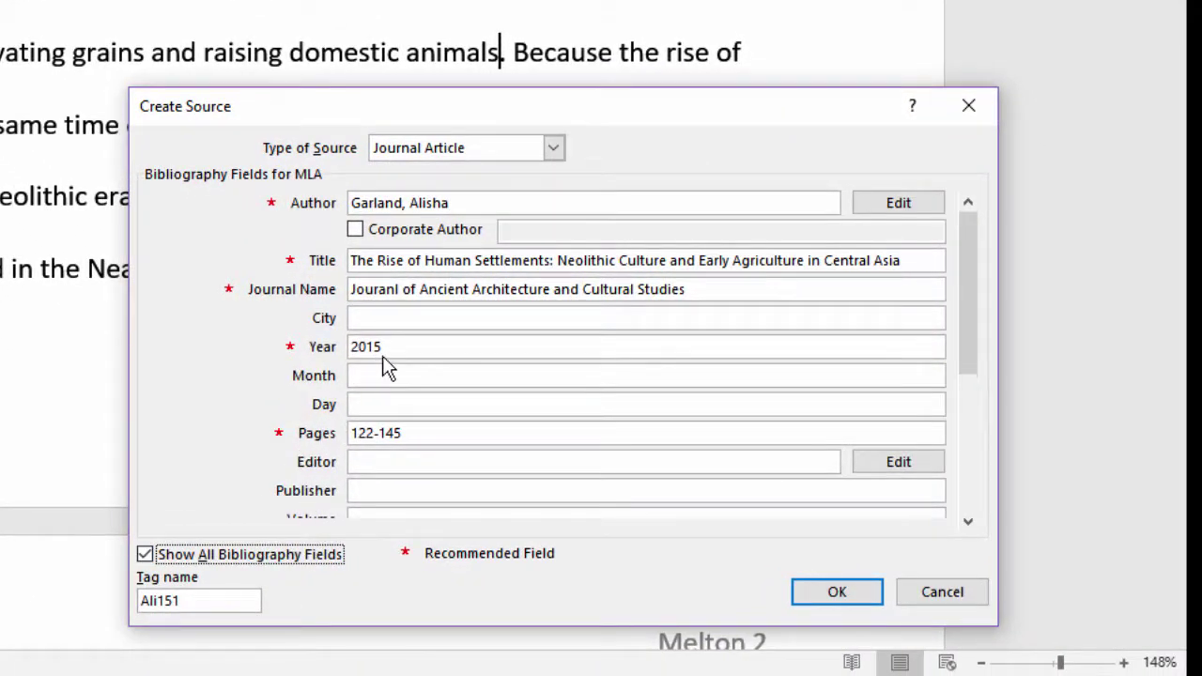
click(969, 524)
click(968, 524)
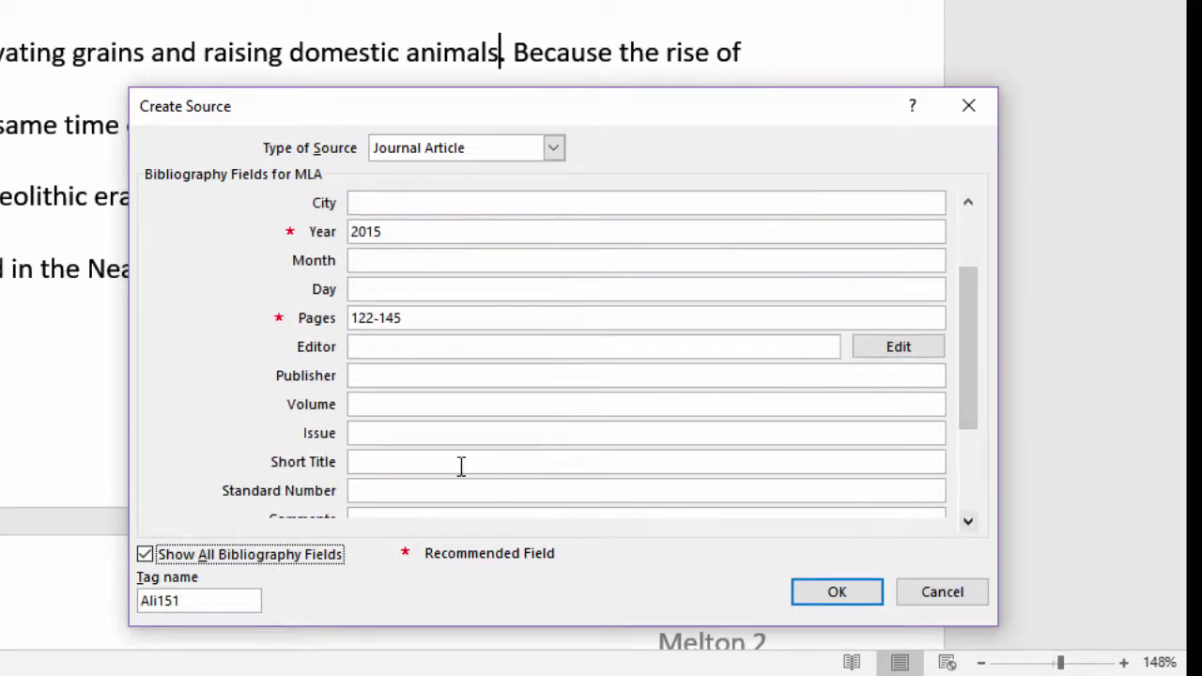
click(362, 402)
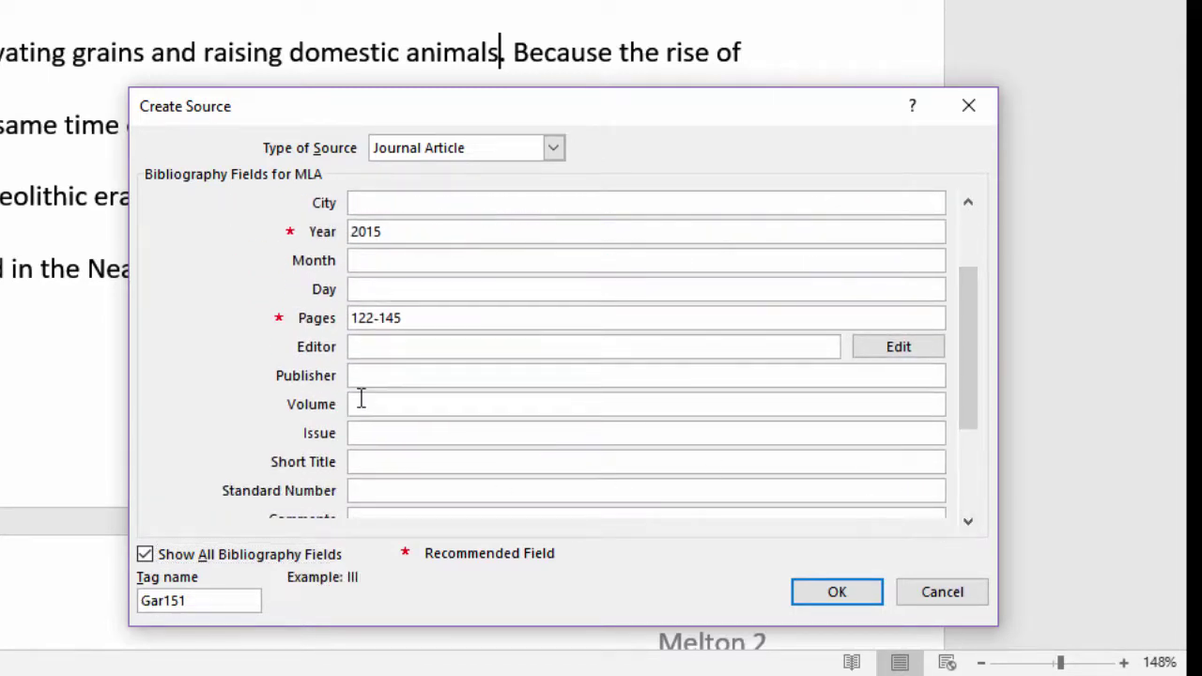
text(30)
click(360, 433)
text(5)
click(849, 599)
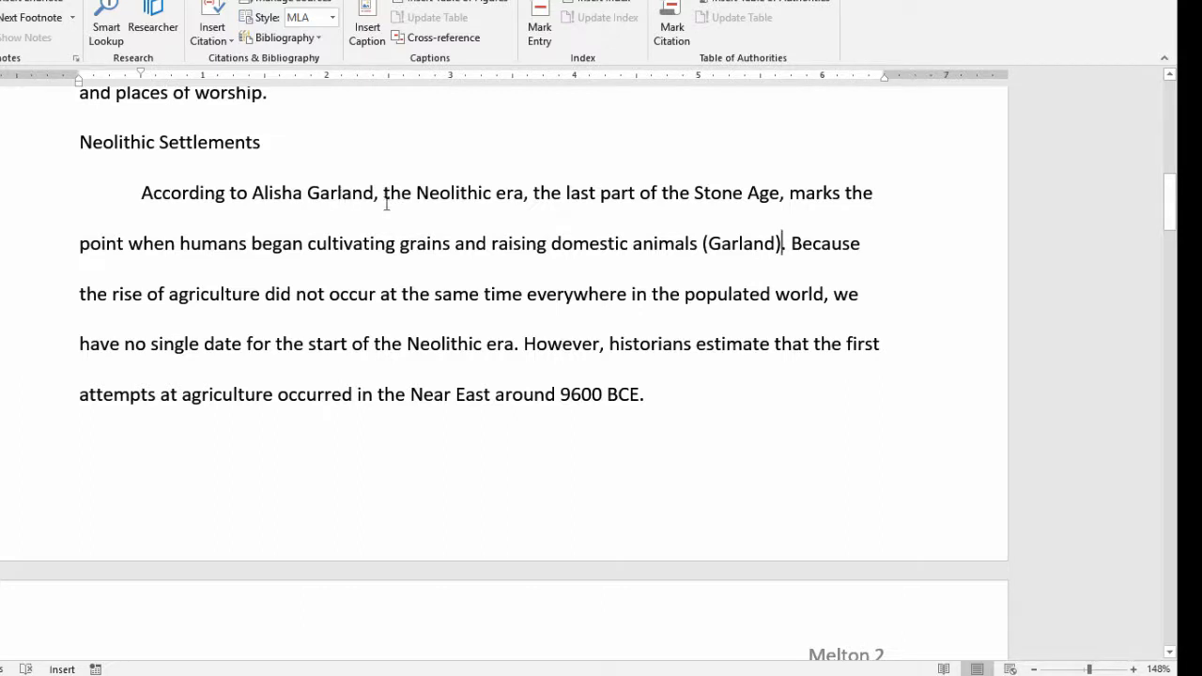
Step: Add page number 142 to the citation after "domestic animals" and suppress its author
click(722, 249)
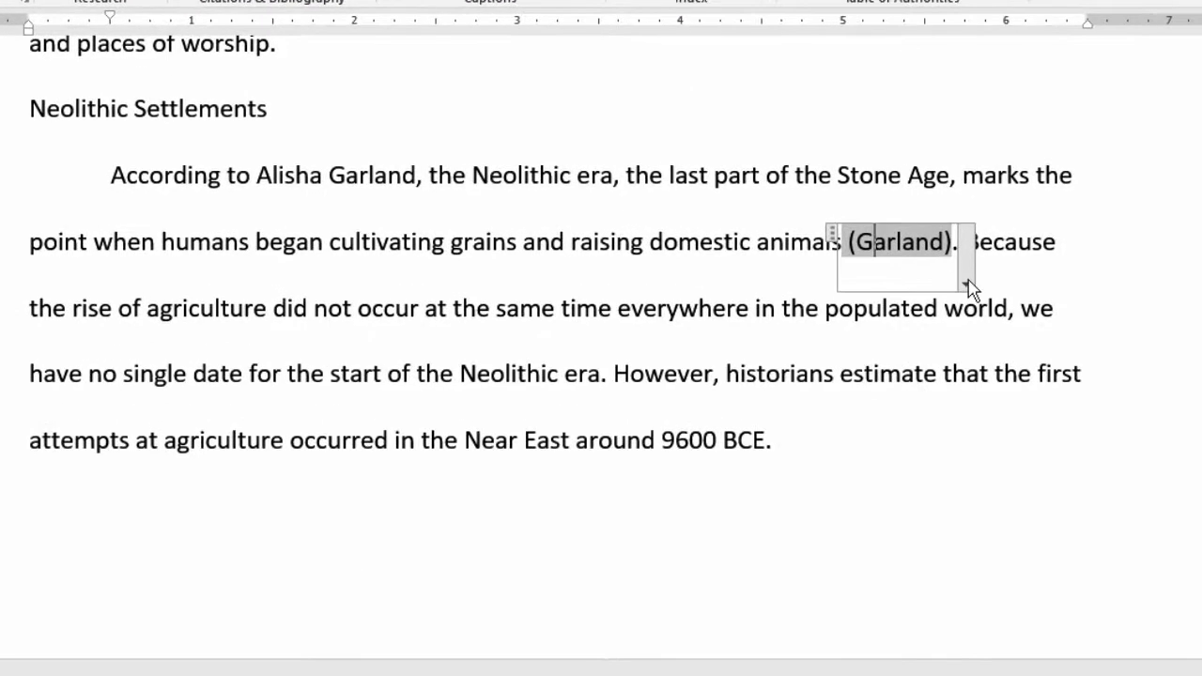
click(967, 284)
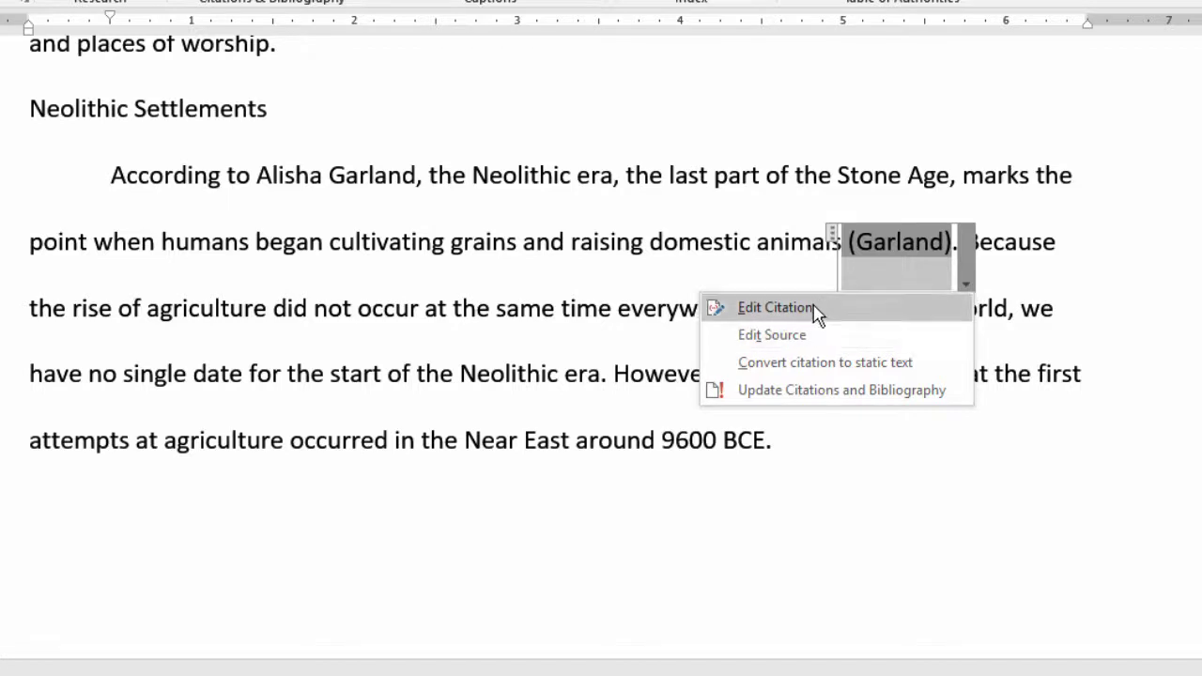
click(776, 307)
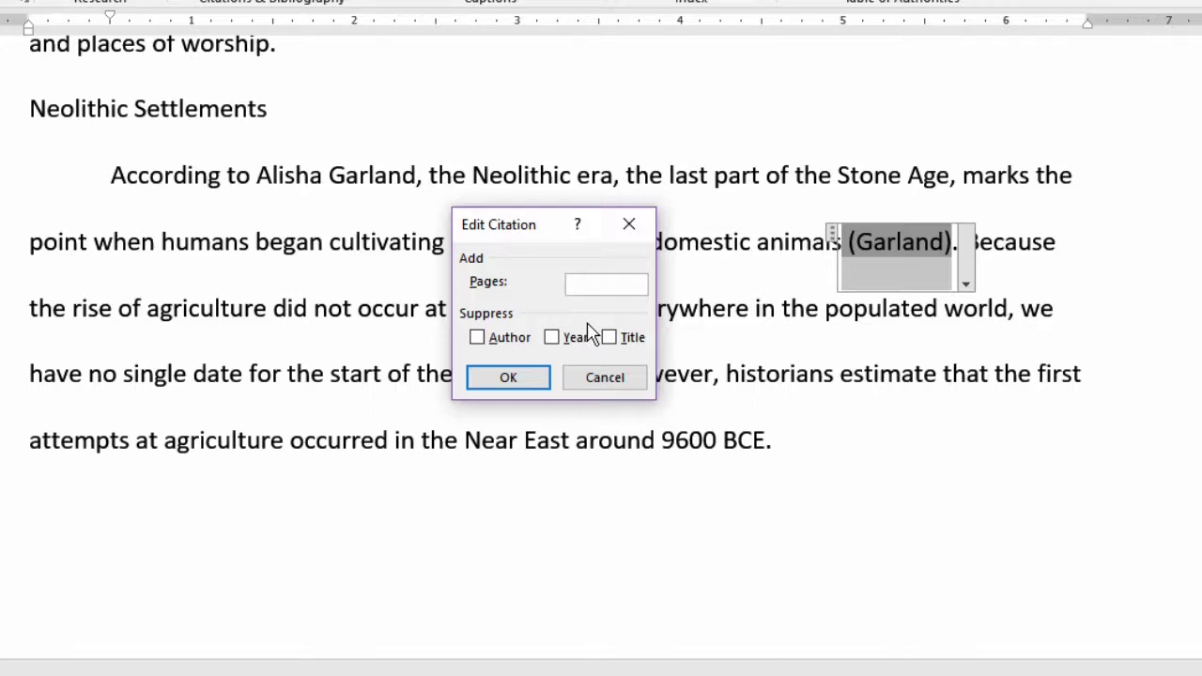
text(142)
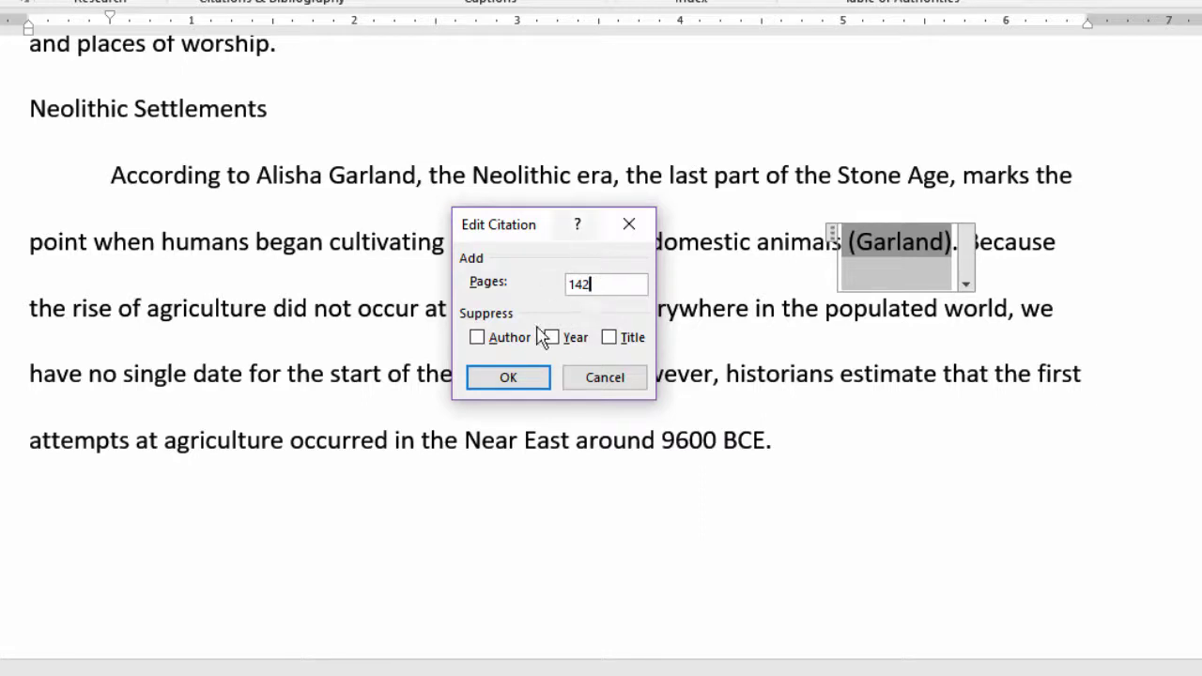
click(476, 338)
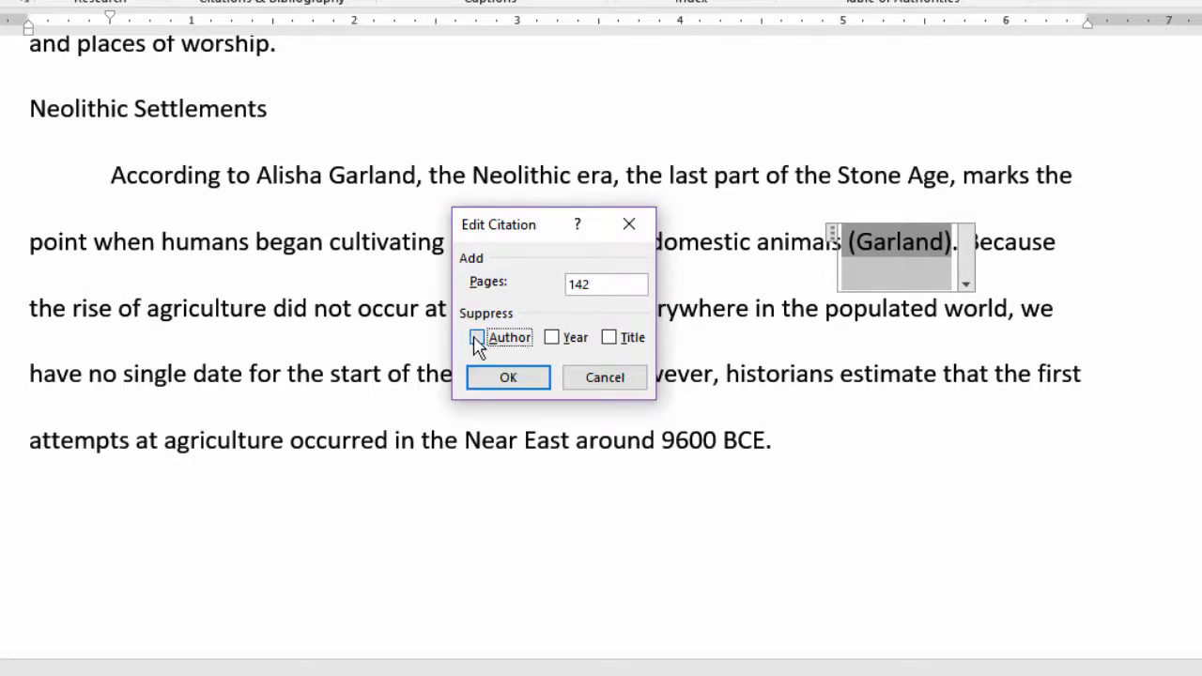
click(508, 378)
key(Right)
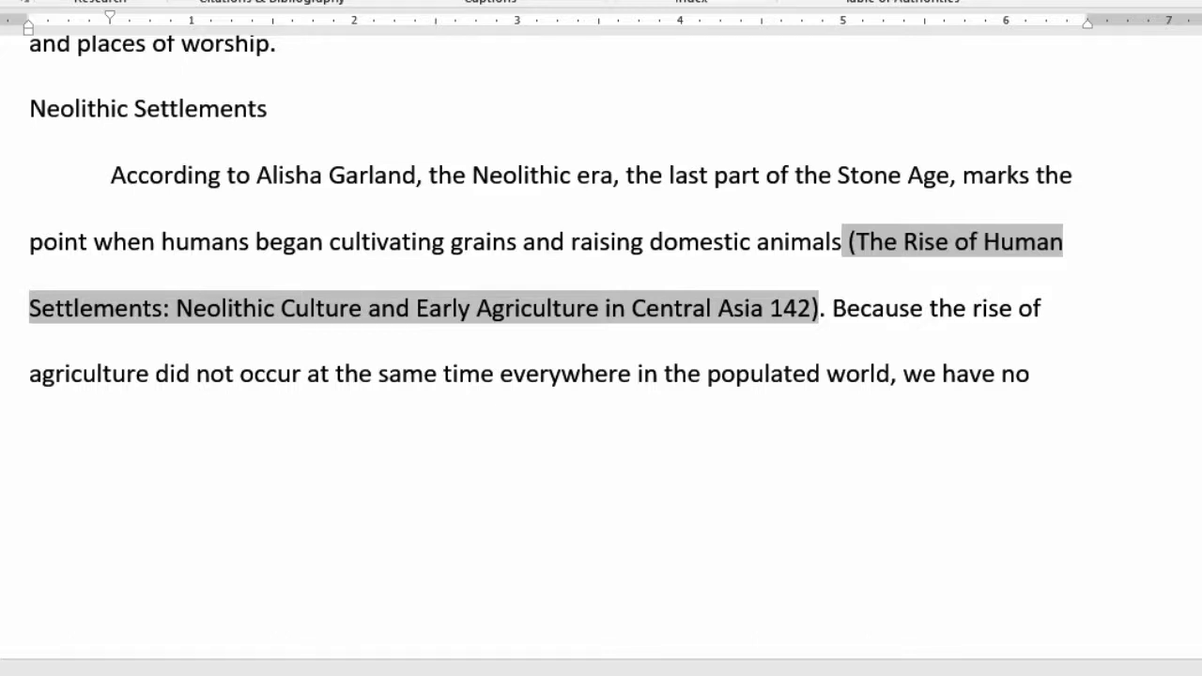
Step: Suppress the title in the page 142 citation after "domestic animals"
click(948, 249)
click(833, 351)
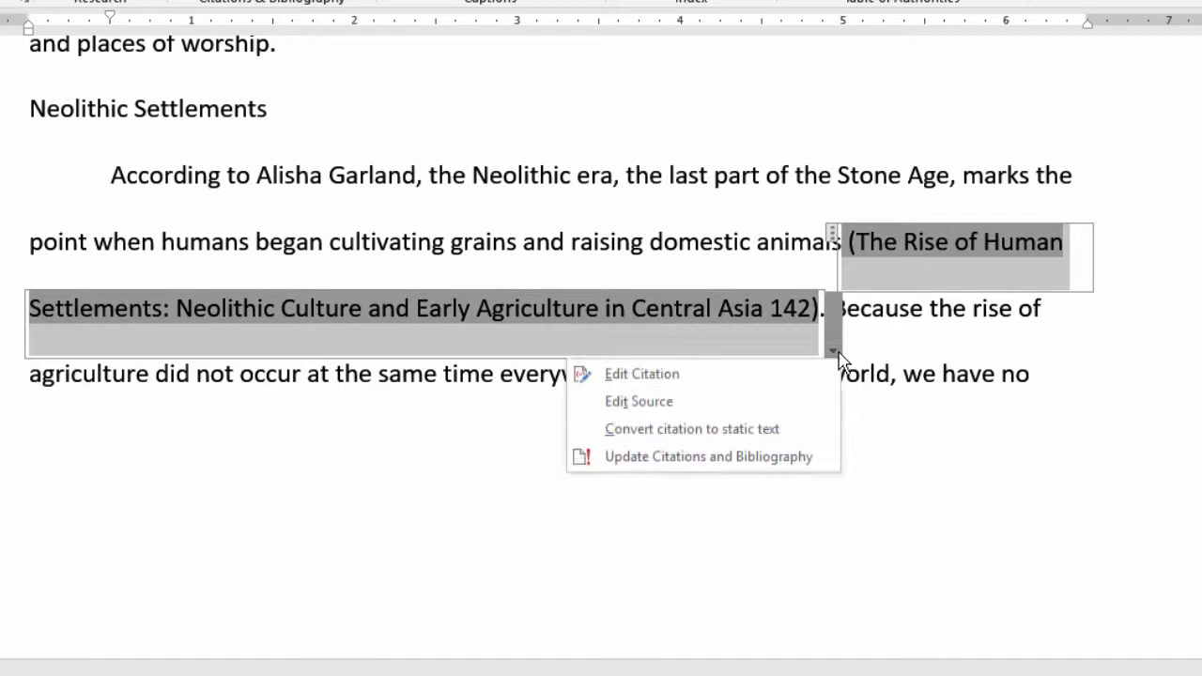
click(792, 374)
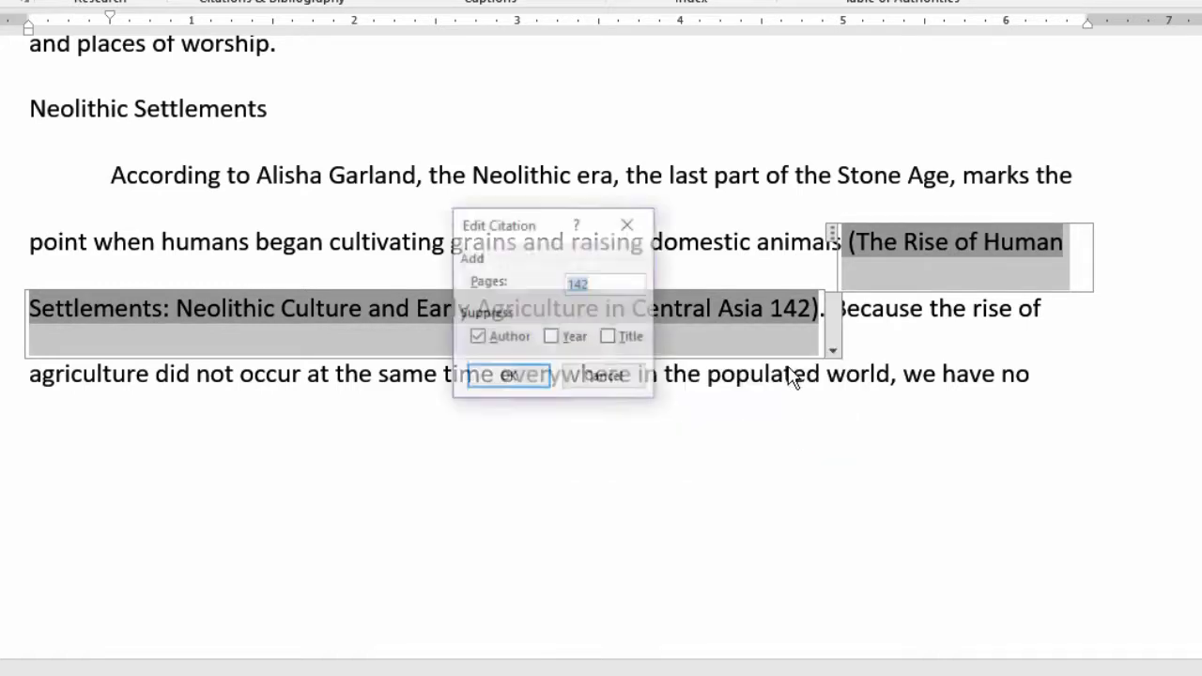
click(612, 341)
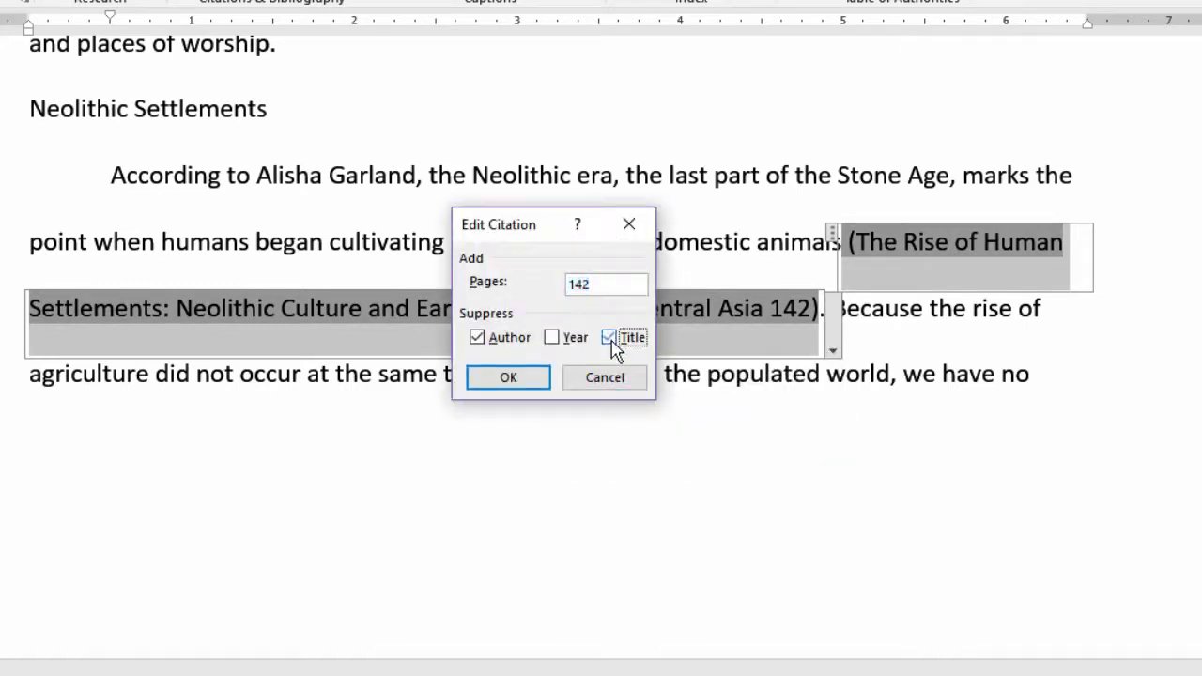
click(523, 385)
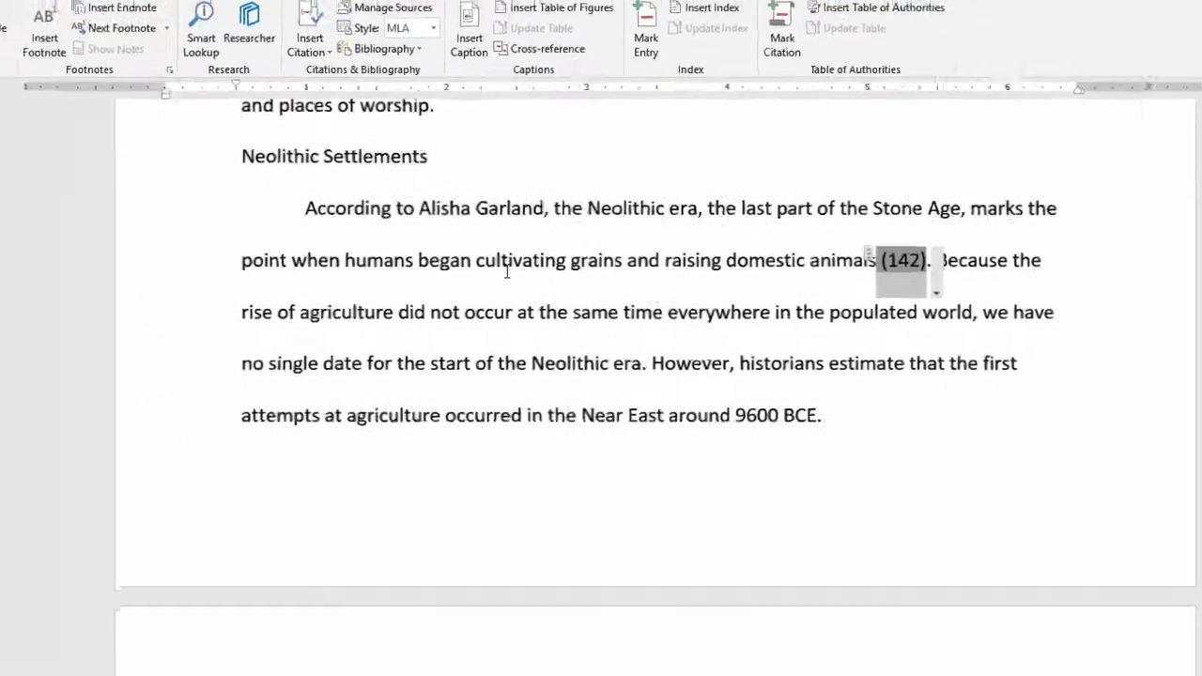
Step: Search the document for the phrase "The Neolithic societies of central Asia"
key(ctrl+f)
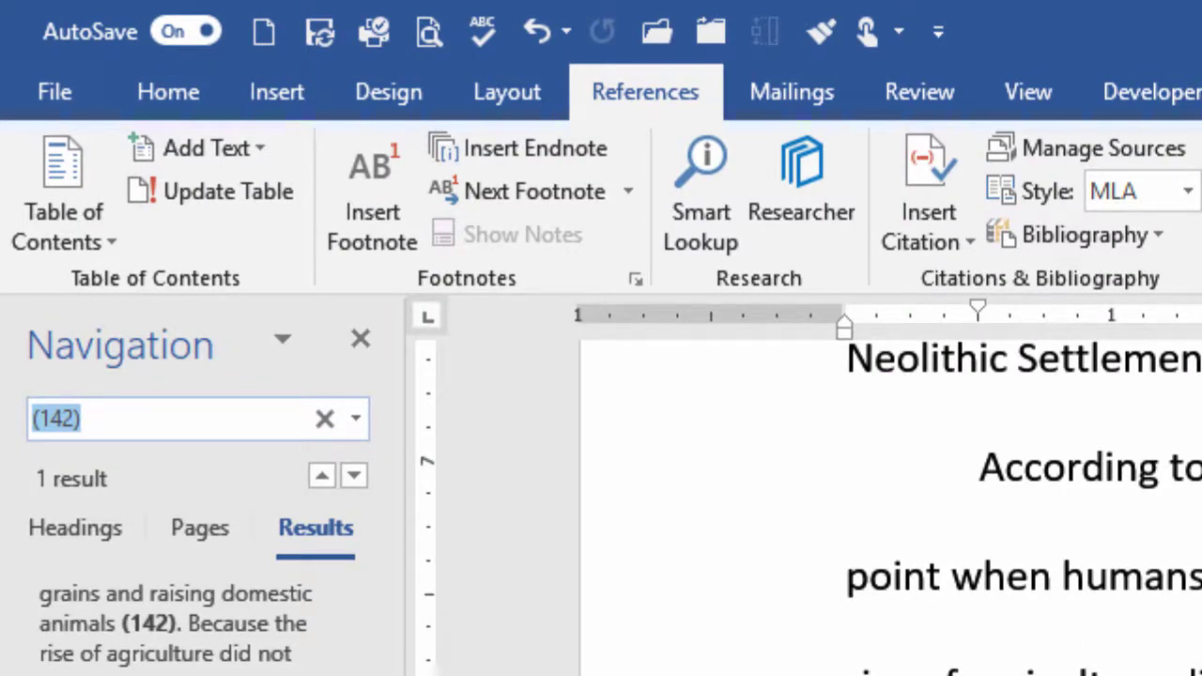
text(T)
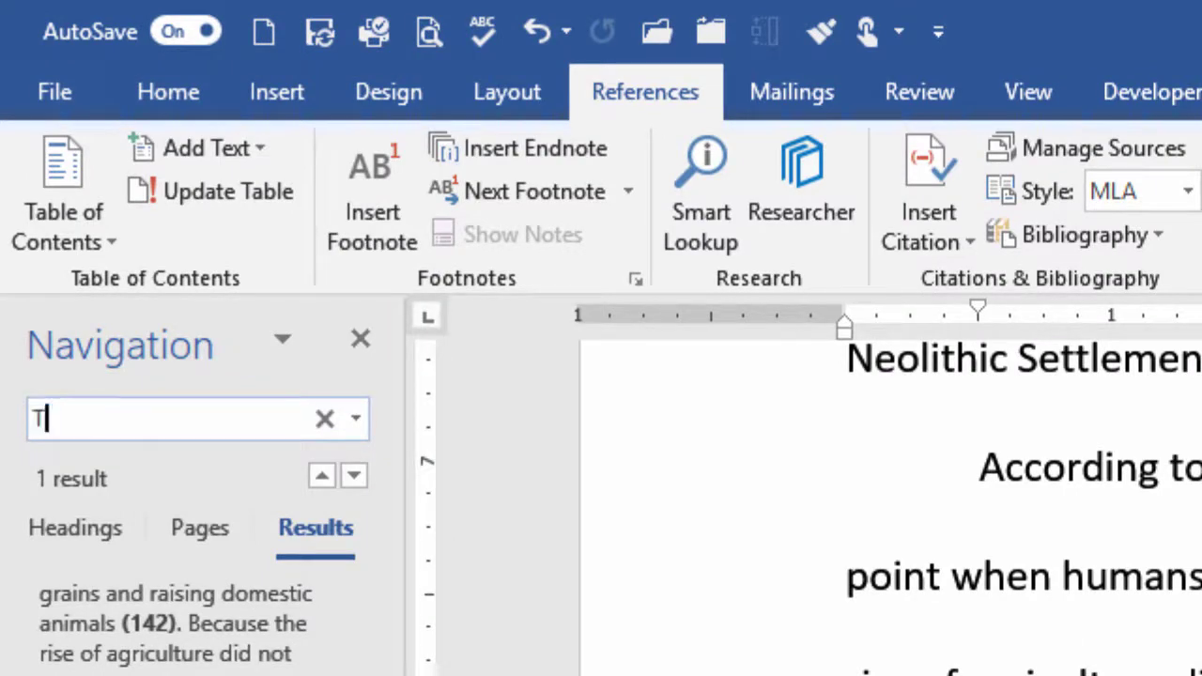
text(he Neolithic)
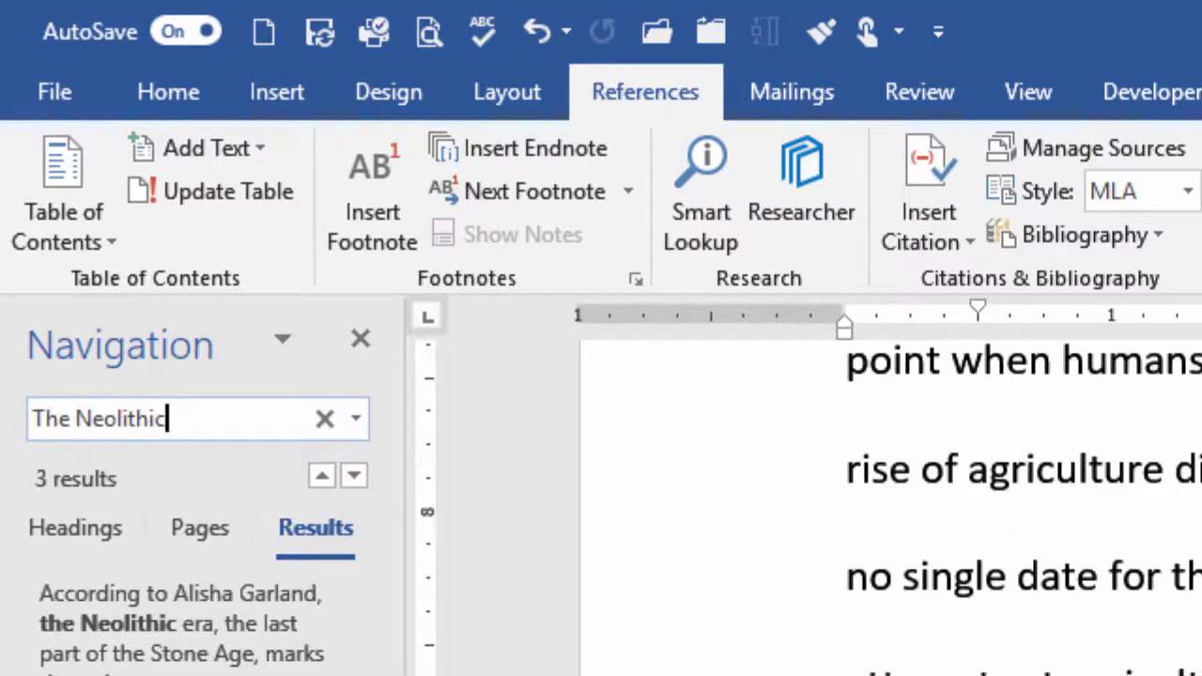
text( societies of cent)
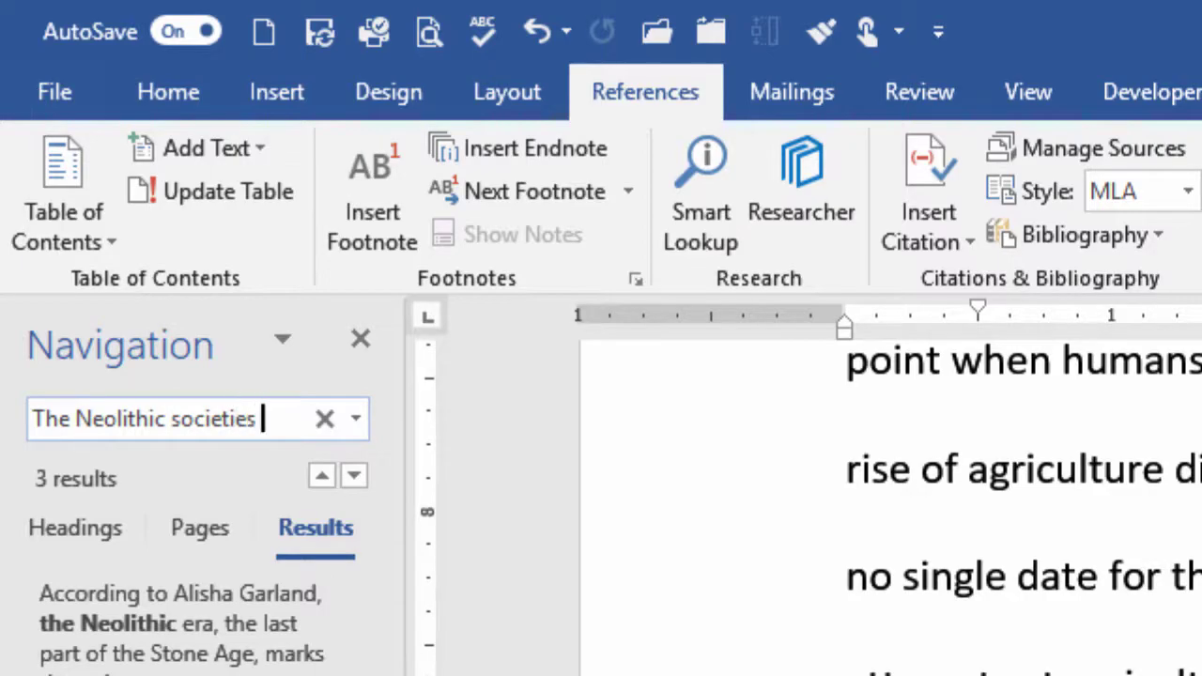
text(ral)
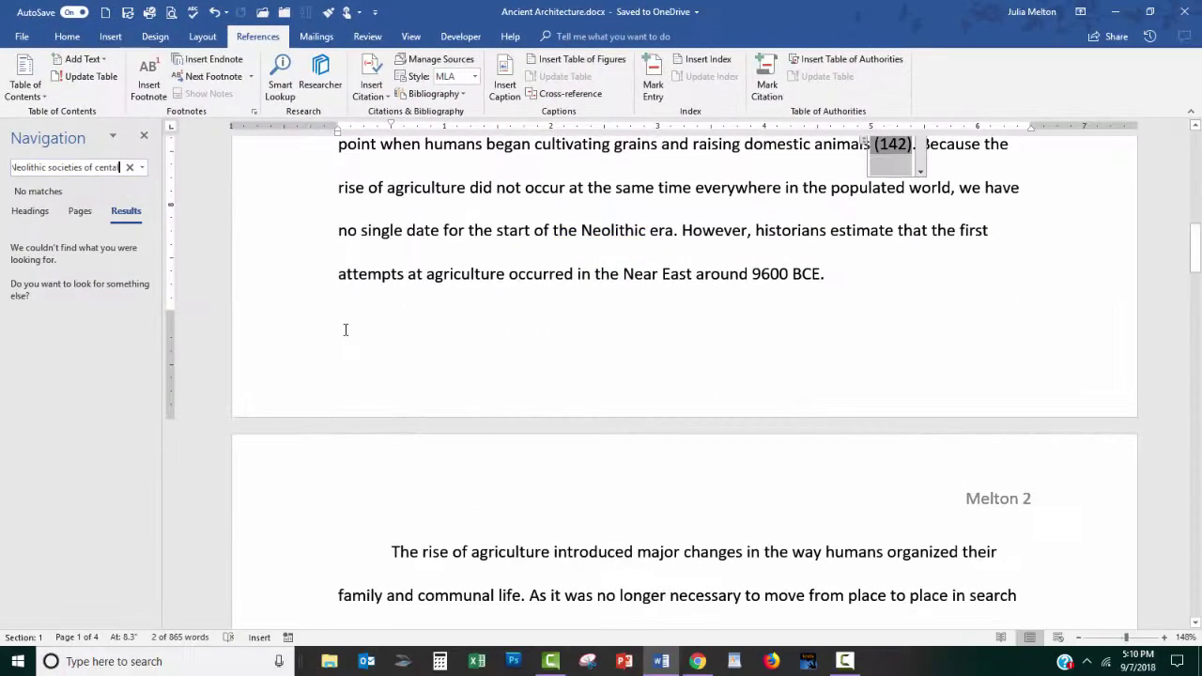
text( Asia)
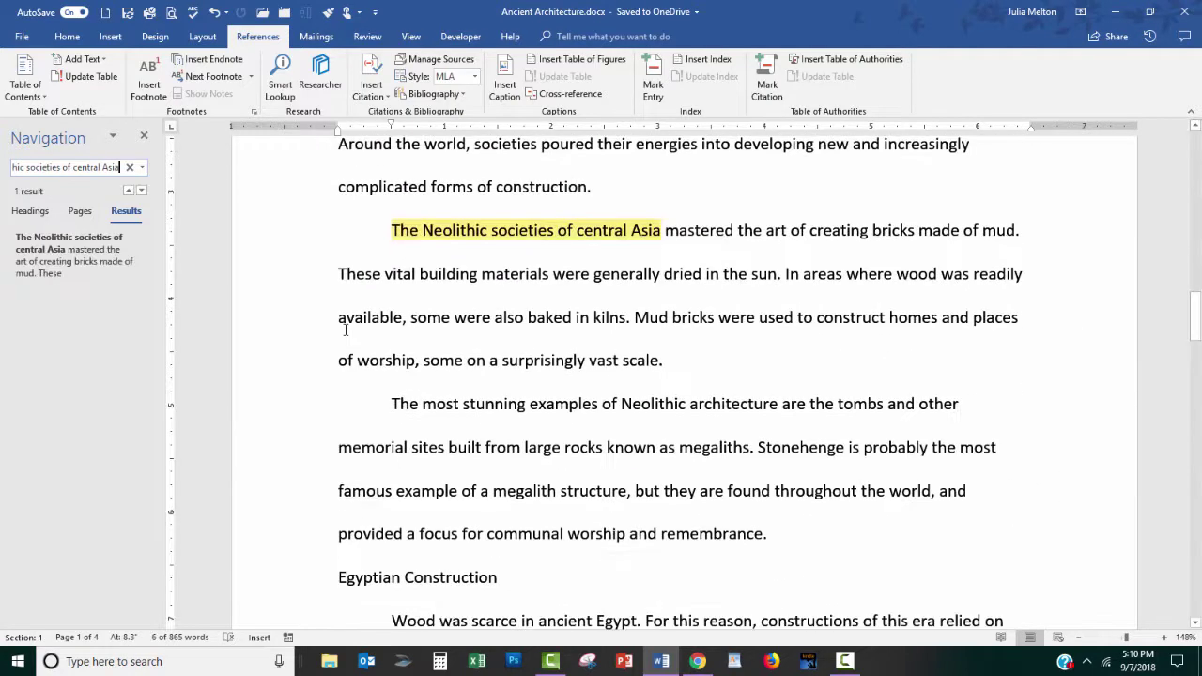
Step: Shorten the search phrase to "The Neolithic soci"
key(BackSpace)
key(BackSpace)
key(BackSpace)
key(BackSpace)
key(BackSpace)
key(BackSpace)
key(BackSpace)
key(BackSpace)
key(BackSpace)
key(BackSpace)
key(BackSpace)
key(BackSpace)
key(BackSpace)
key(BackSpace)
key(BackSpace)
key(BackSpace)
key(BackSpace)
key(BackSpace)
key(BackSpace)
key(BackSpace)
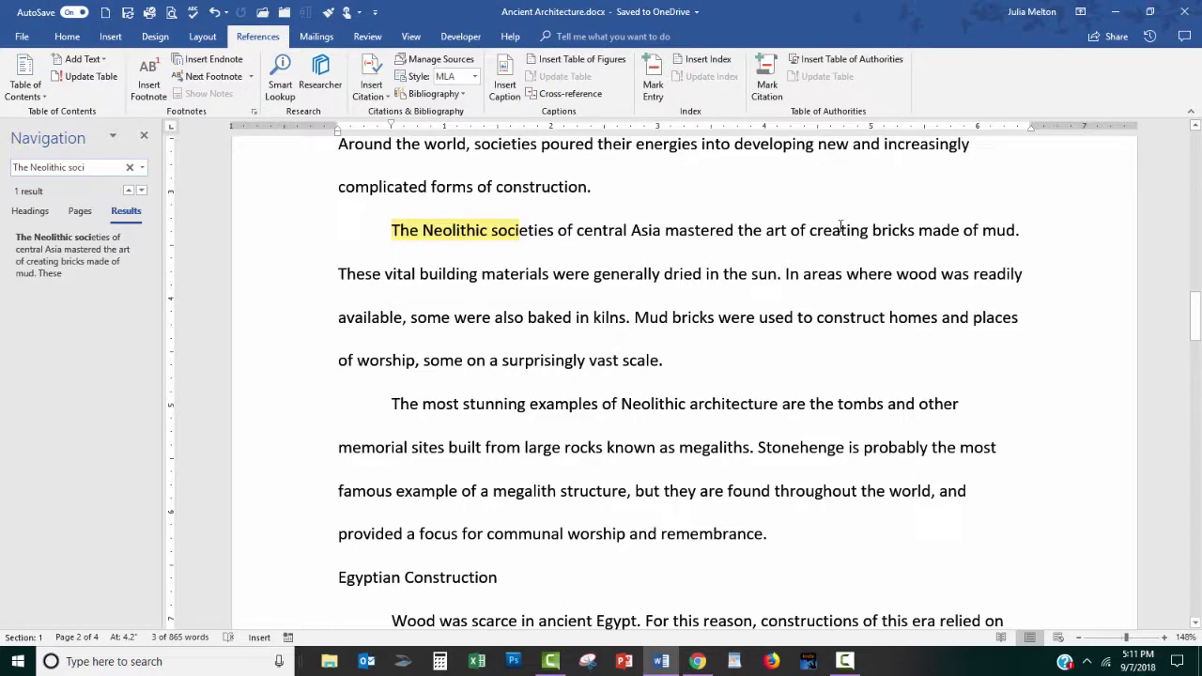
Step: Close the search and cite the existing 2015 source "The Rise of Human Settlements" before the period after "bricks made of mud"
click(1016, 230)
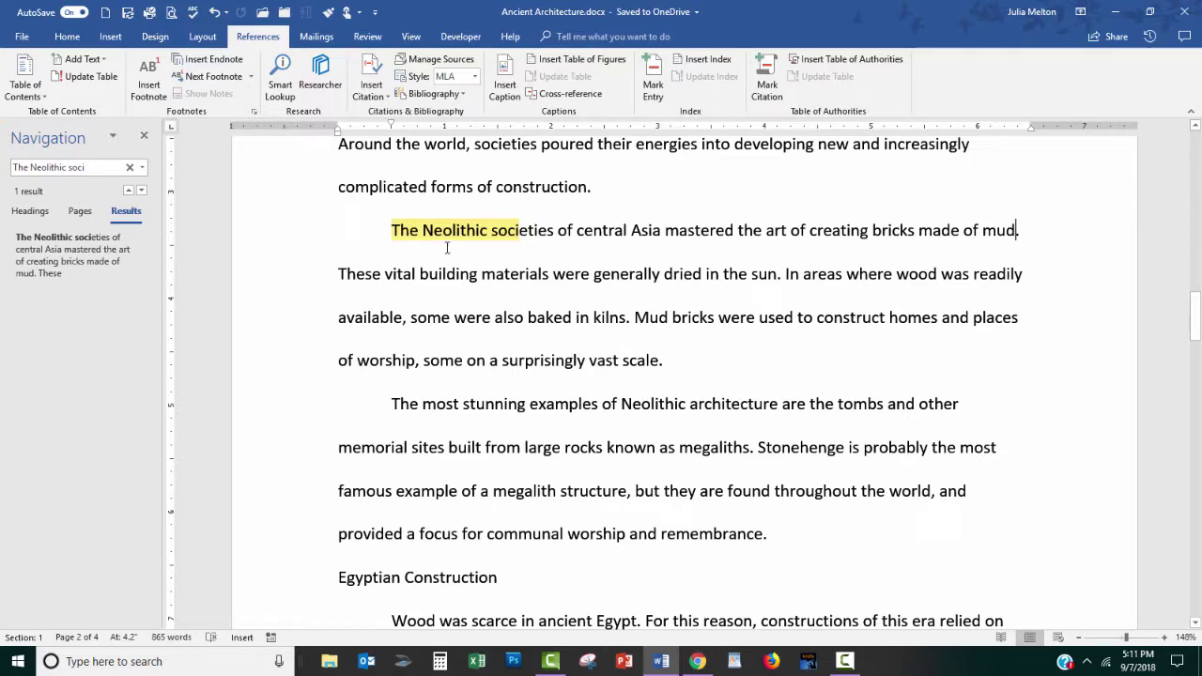
click(144, 136)
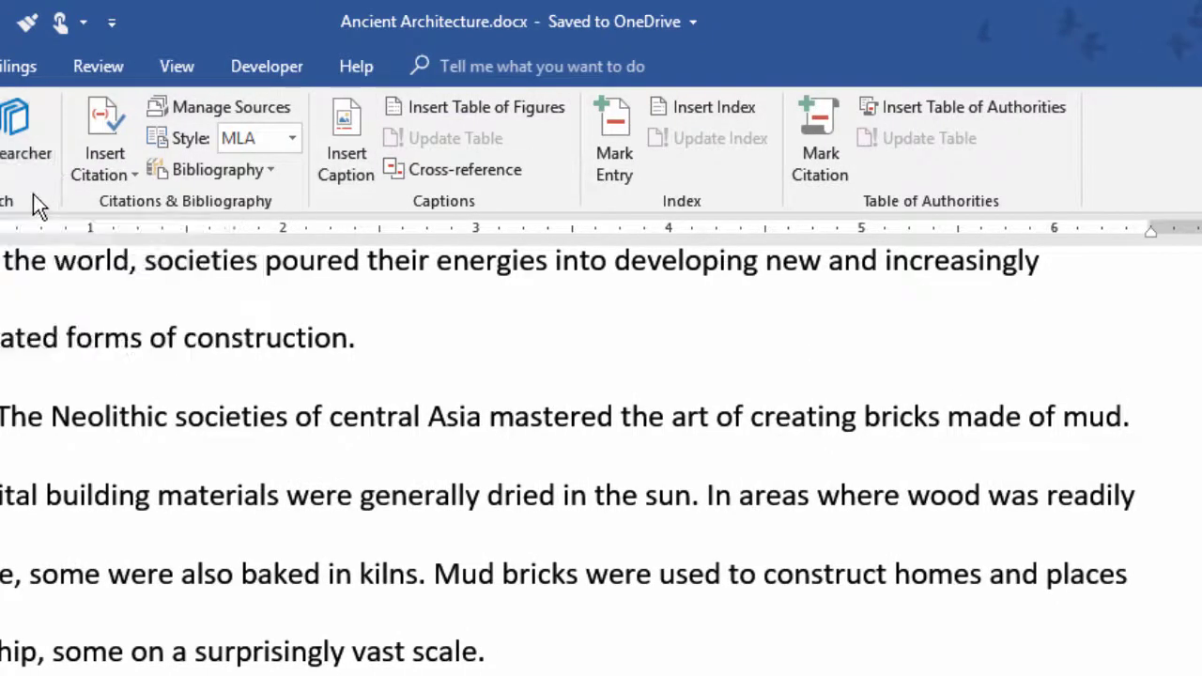
click(108, 165)
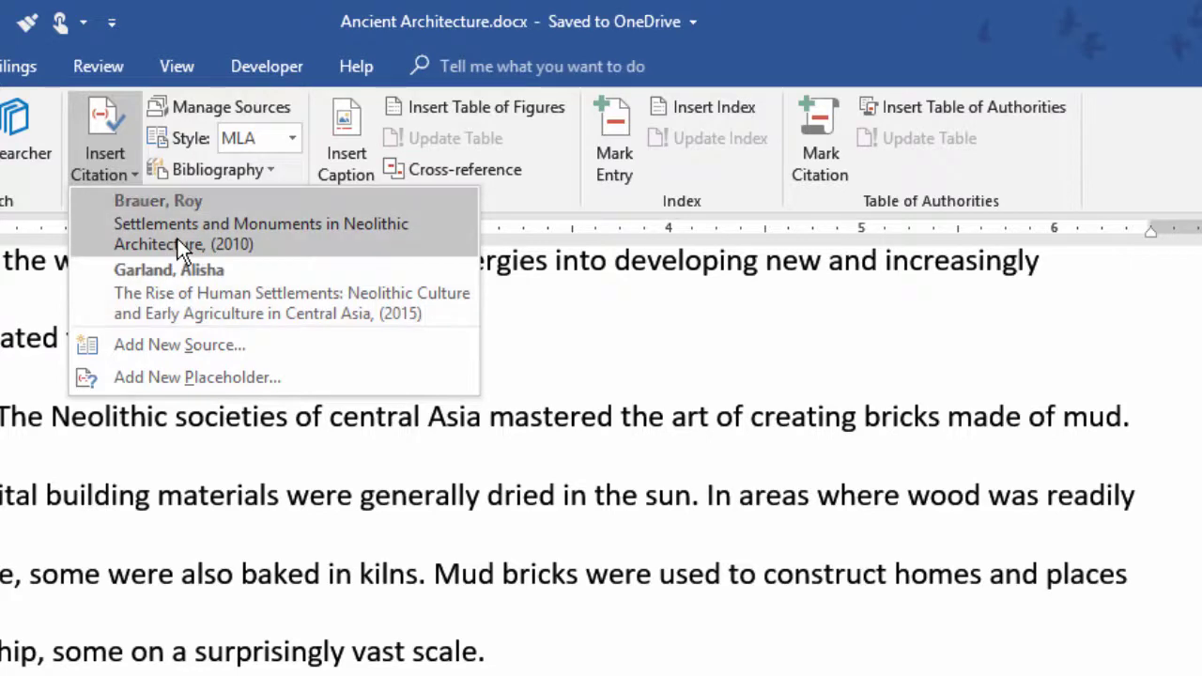
click(176, 291)
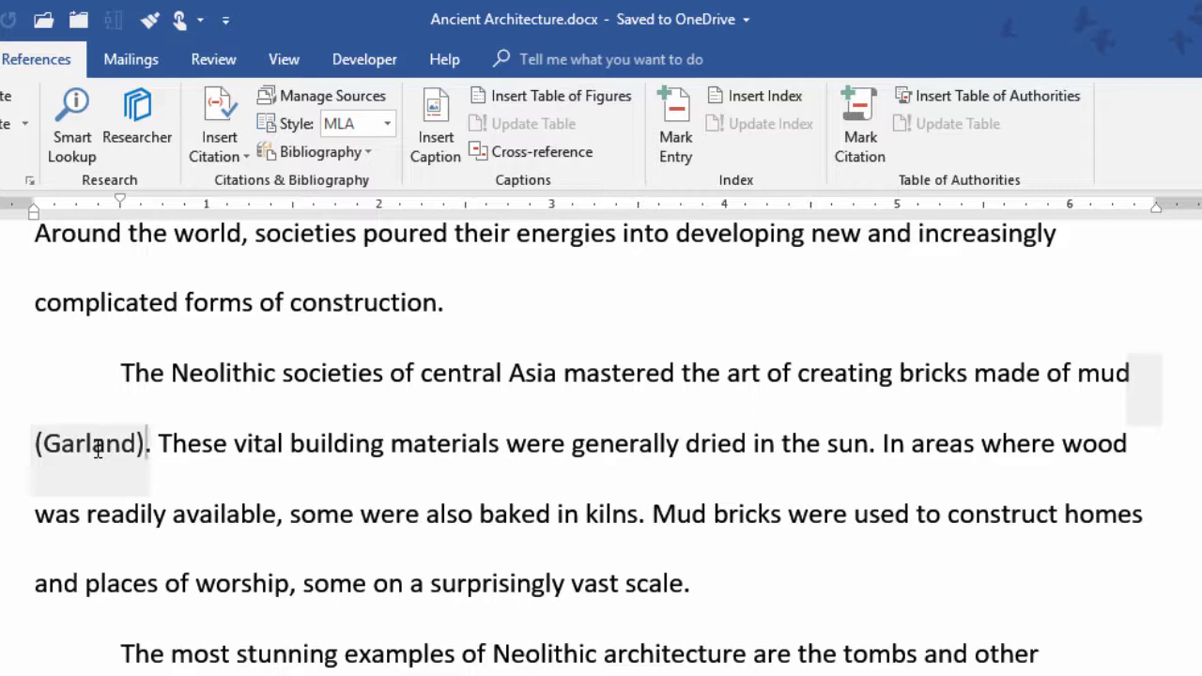
key(Right)
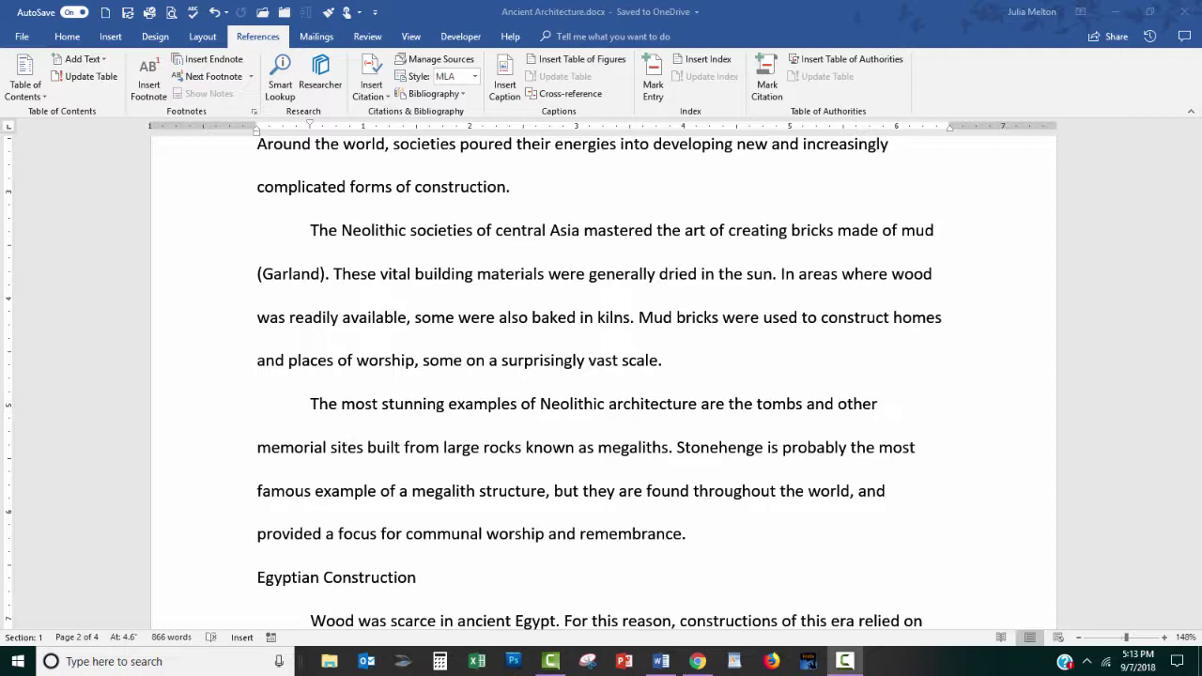
Step: Insert a page break at the end of the document after the Roman Achievement paragraph
key(ctrl+End)
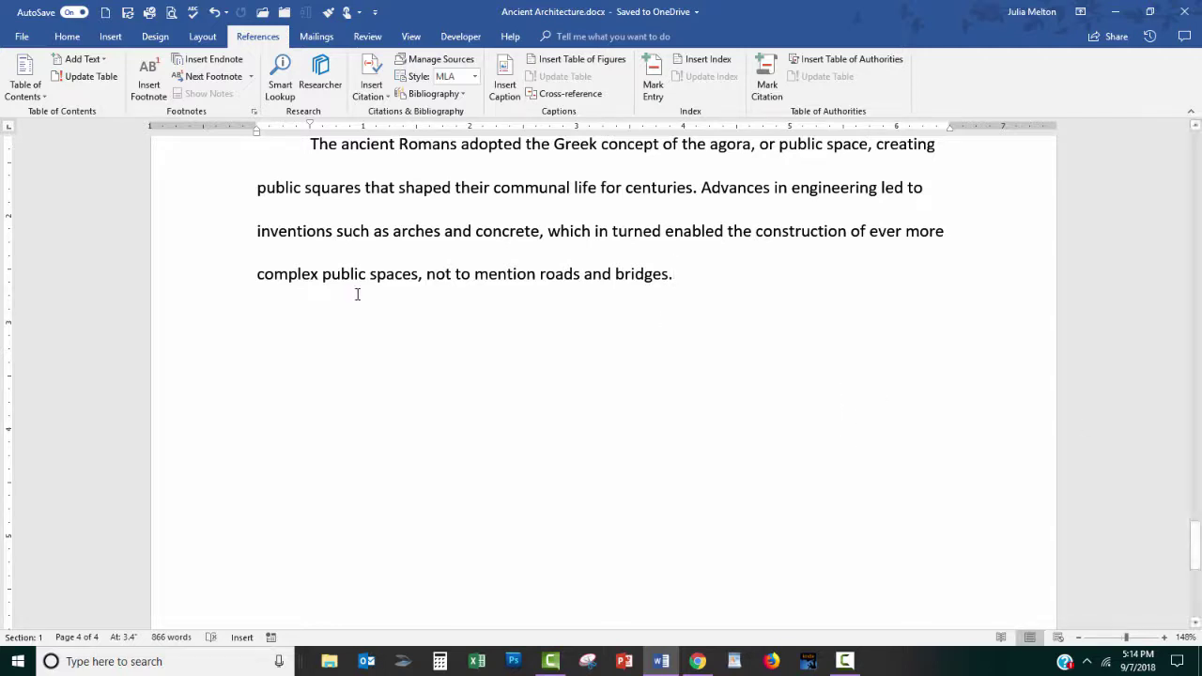
click(110, 38)
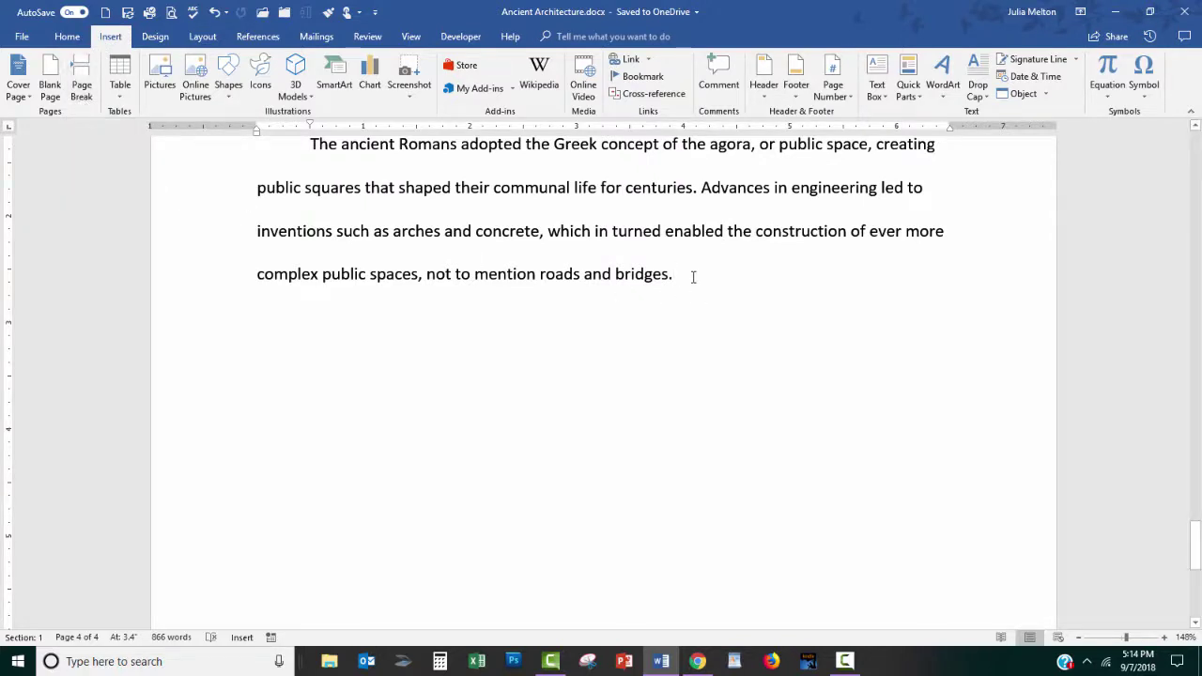
key(ctrl+Return)
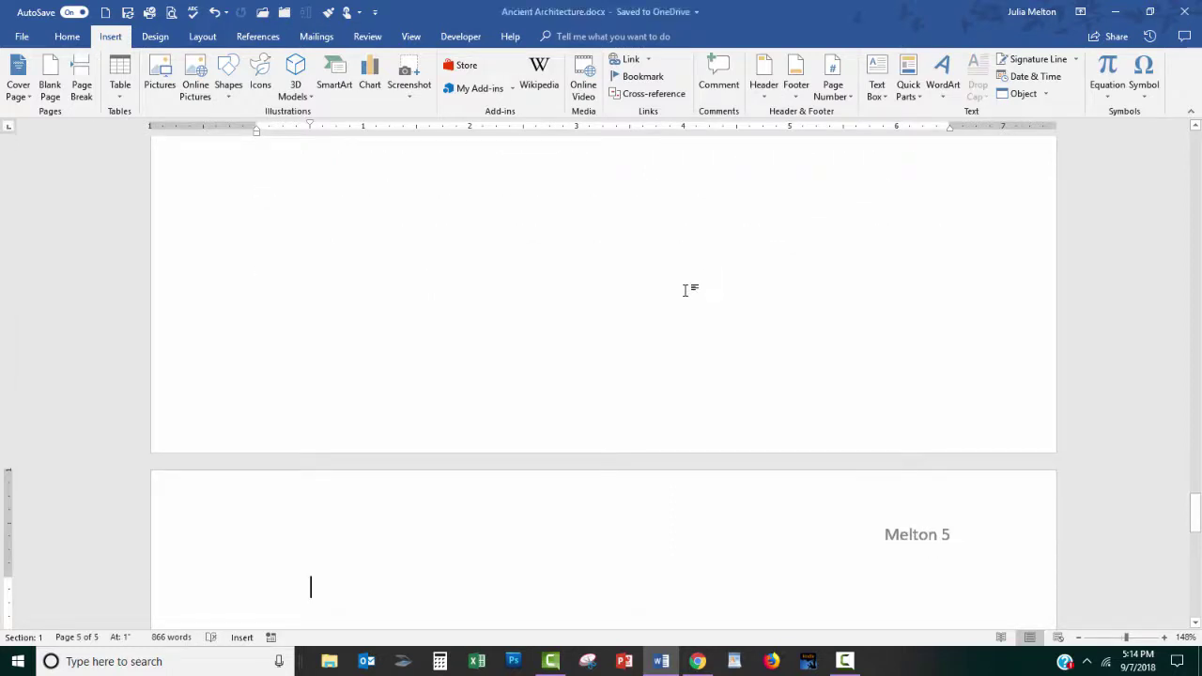
Step: Show the formatting marks to examine the page break below the last paragraph
scroll(686, 290, down, 3)
scroll(687, 290, up, 5)
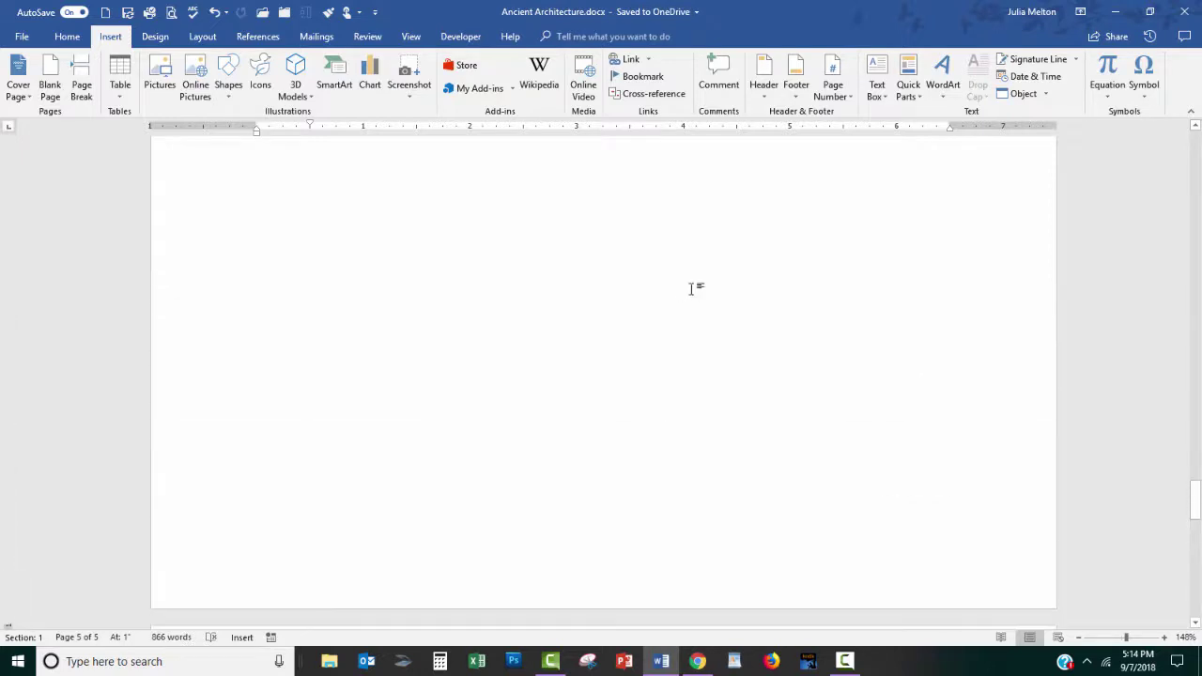
scroll(676, 282, up, 3)
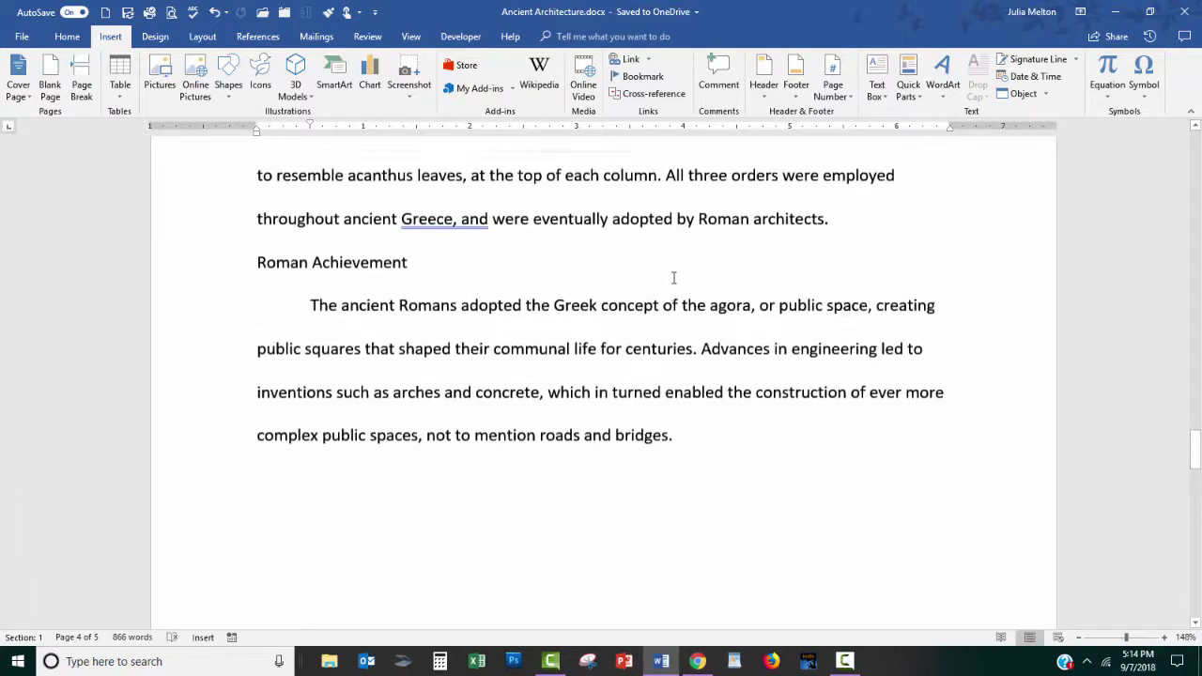
scroll(676, 282, down, 1)
click(63, 37)
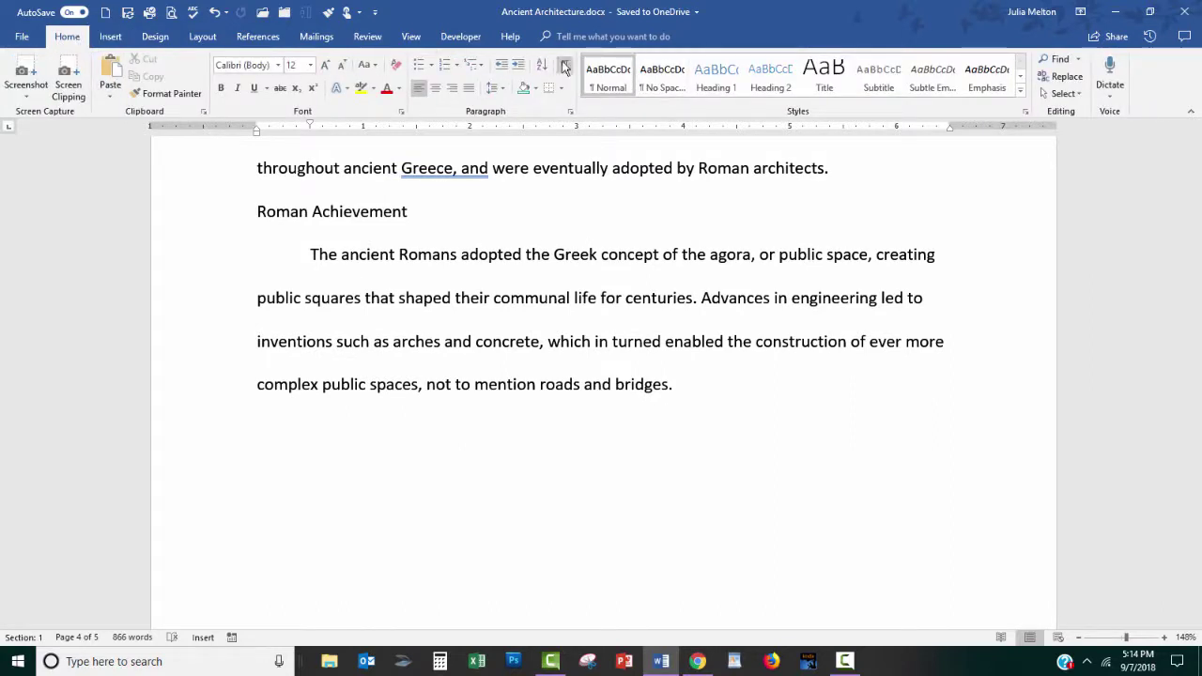
click(564, 67)
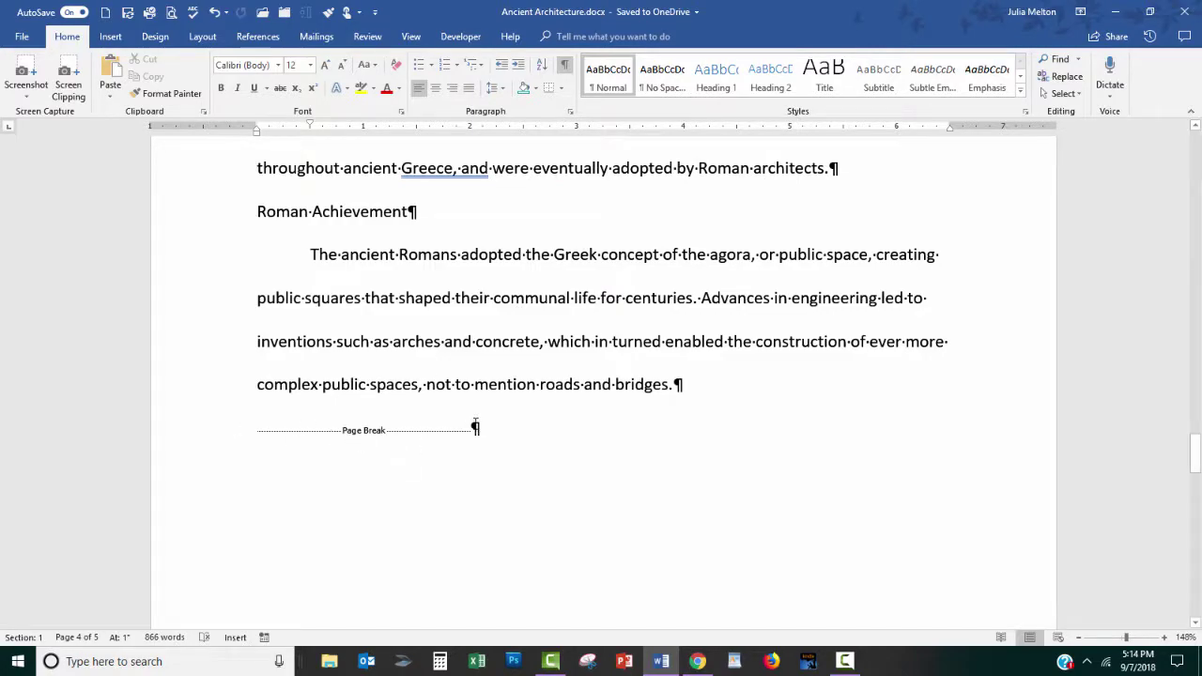
Step: Delete the page break on the line below the Roman Achievement paragraph
click(257, 428)
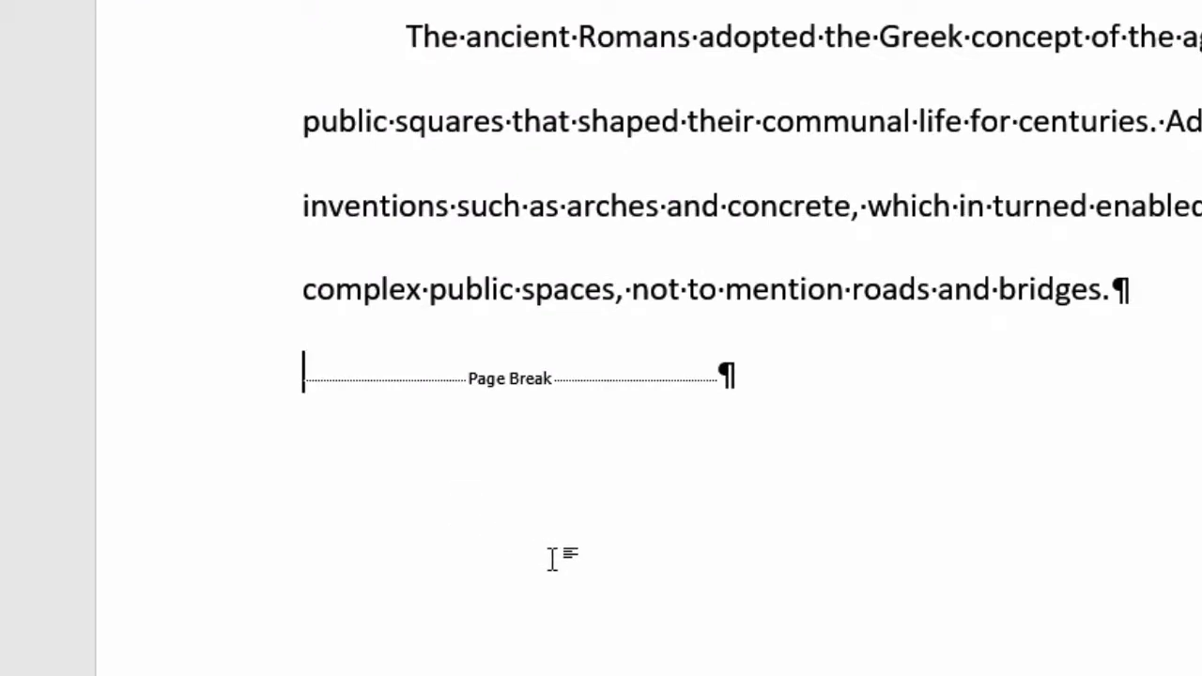
key(Delete)
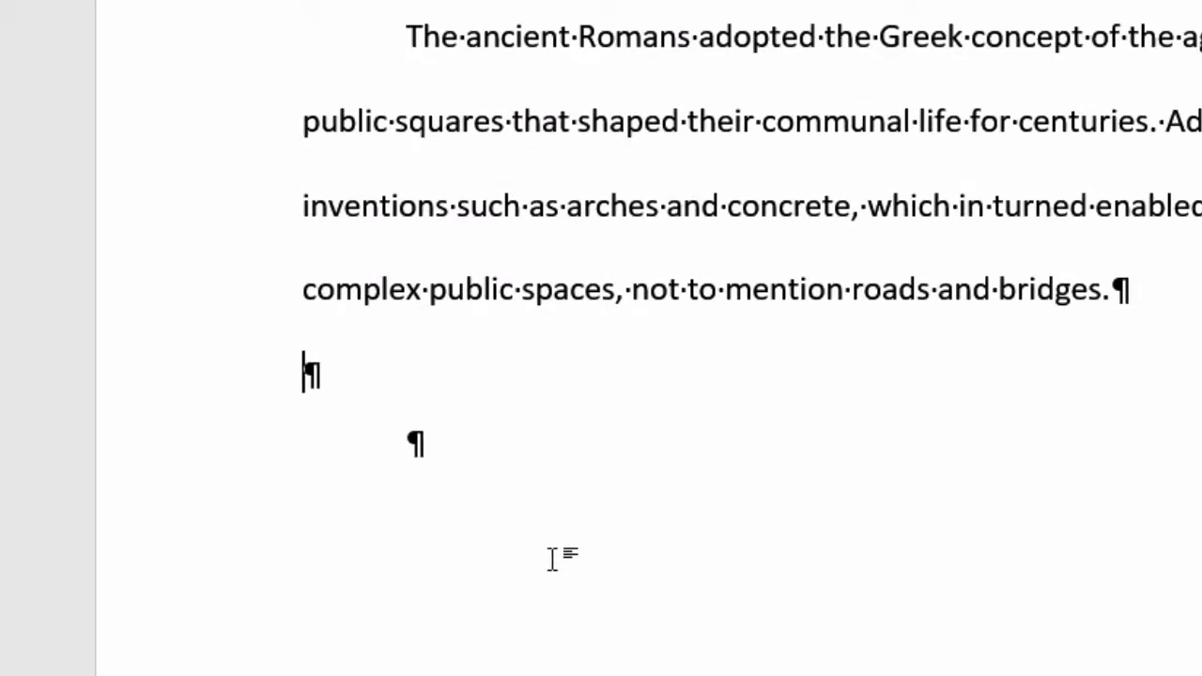
scroll(428, 622, down, 3)
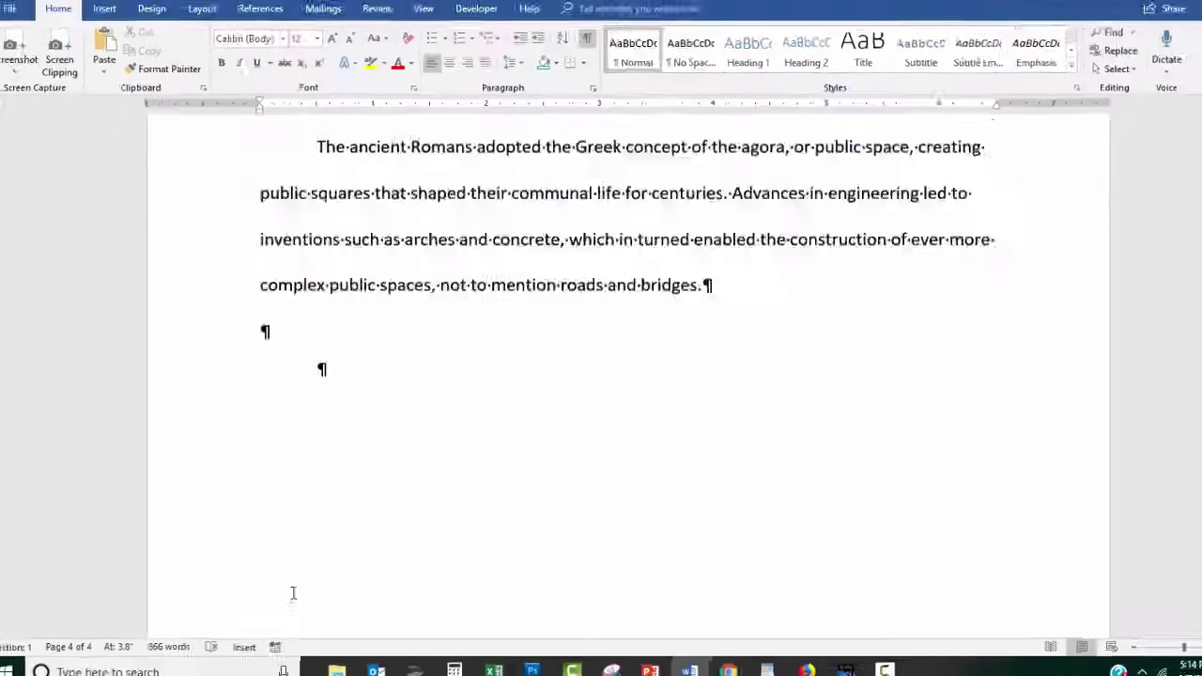
scroll(293, 592, up, 3)
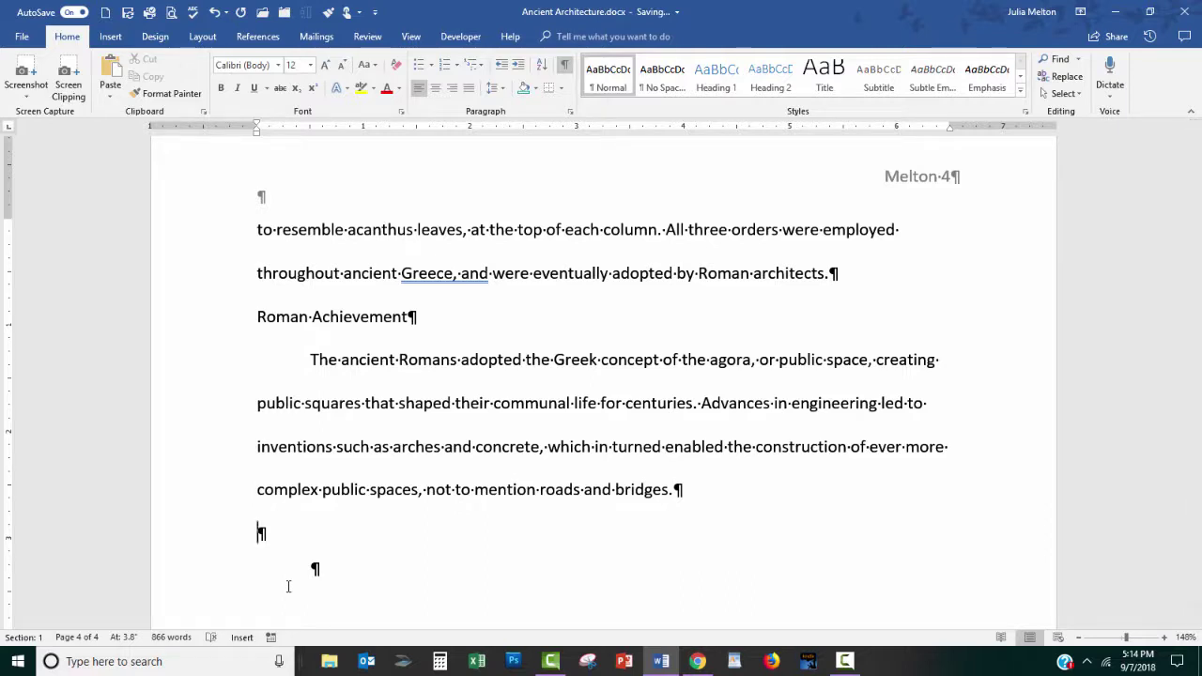
Step: Reinsert the page break on the empty line below the last paragraph and hide the formatting marks
key(ctrl+Return)
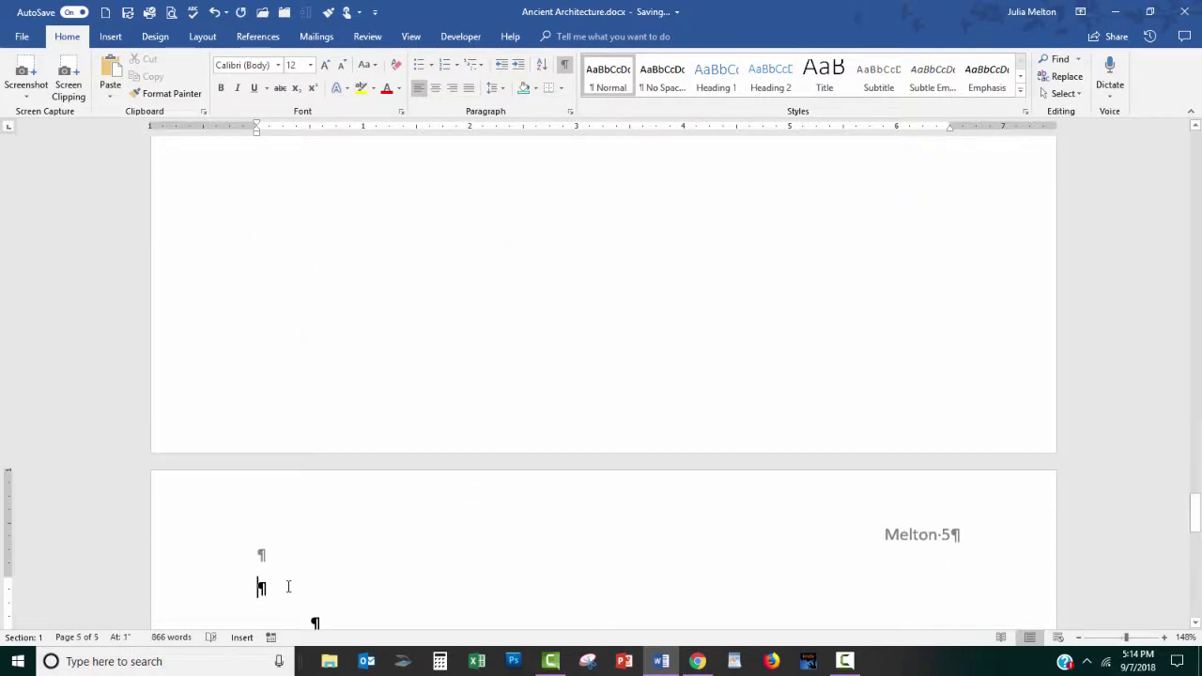
click(565, 64)
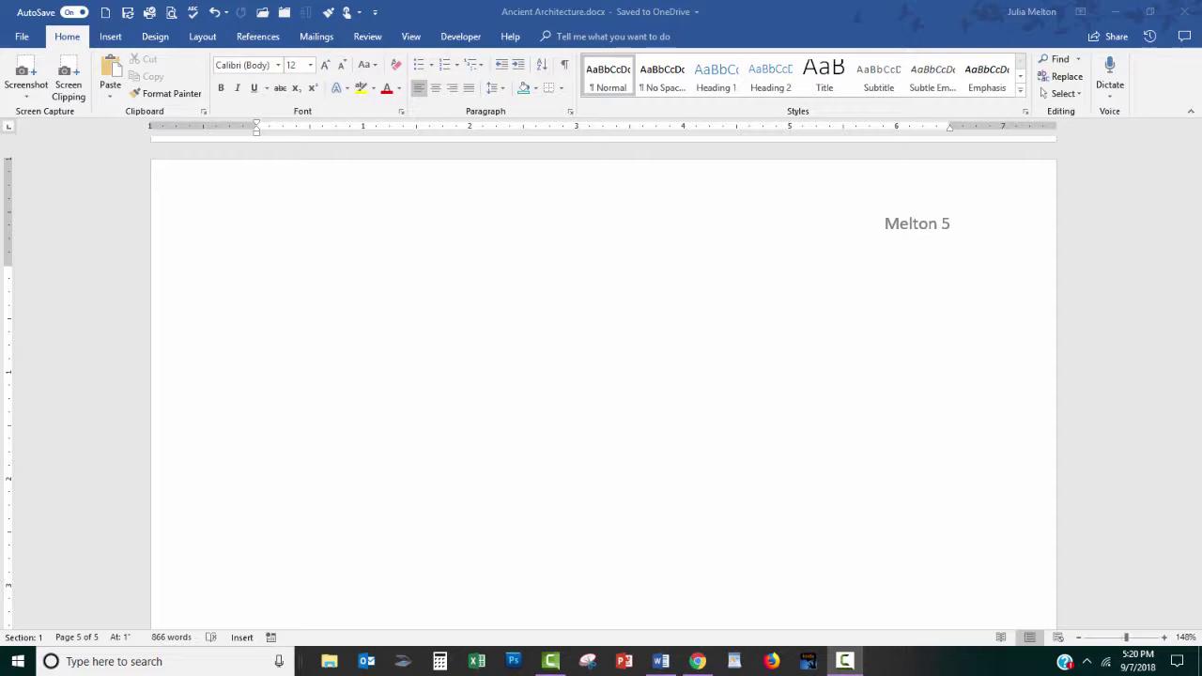
Step: Insert a built-in Works Cited bibliography on the new last page
click(257, 35)
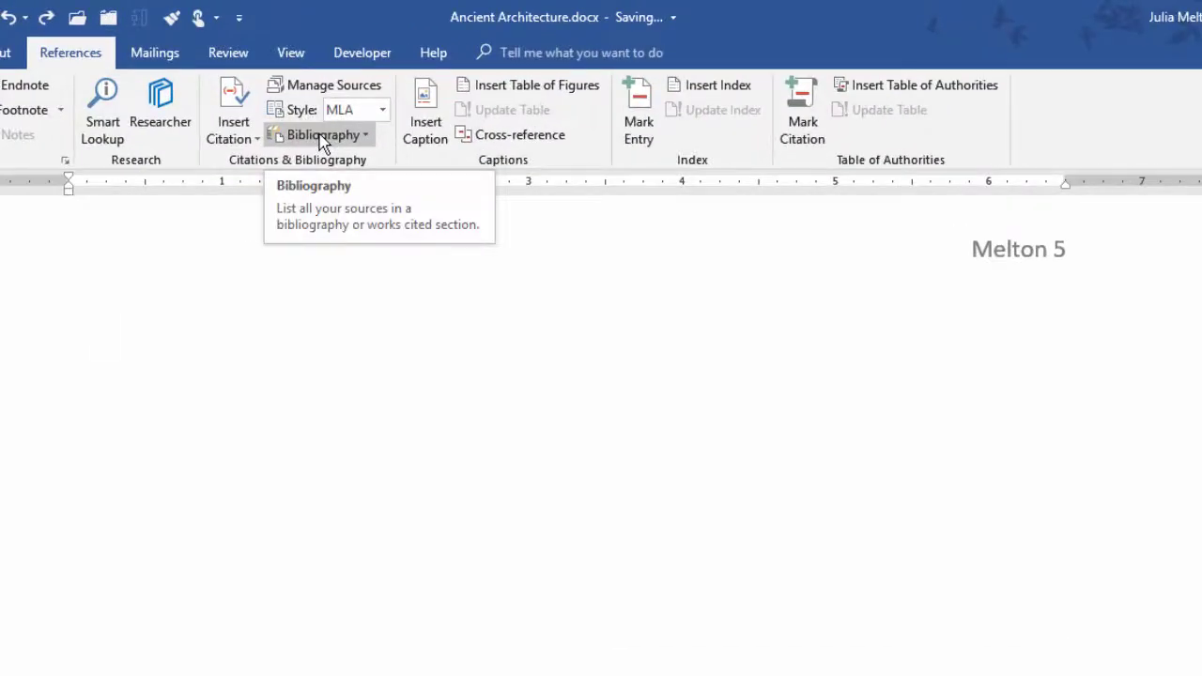
click(322, 137)
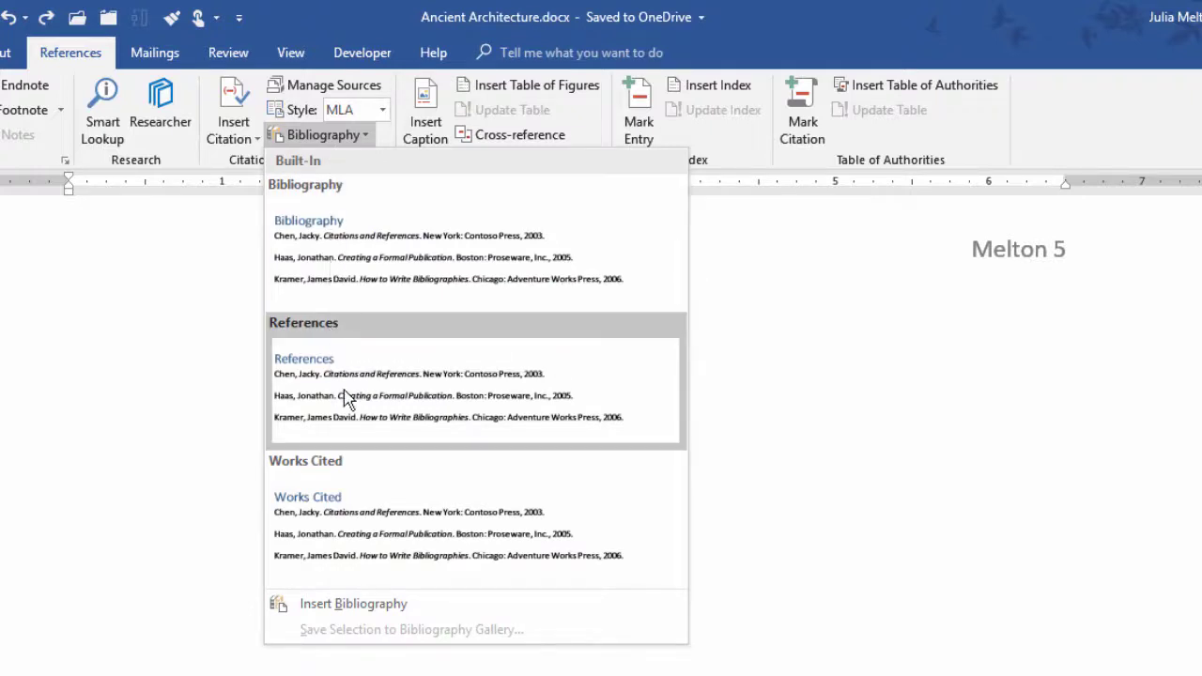
click(364, 541)
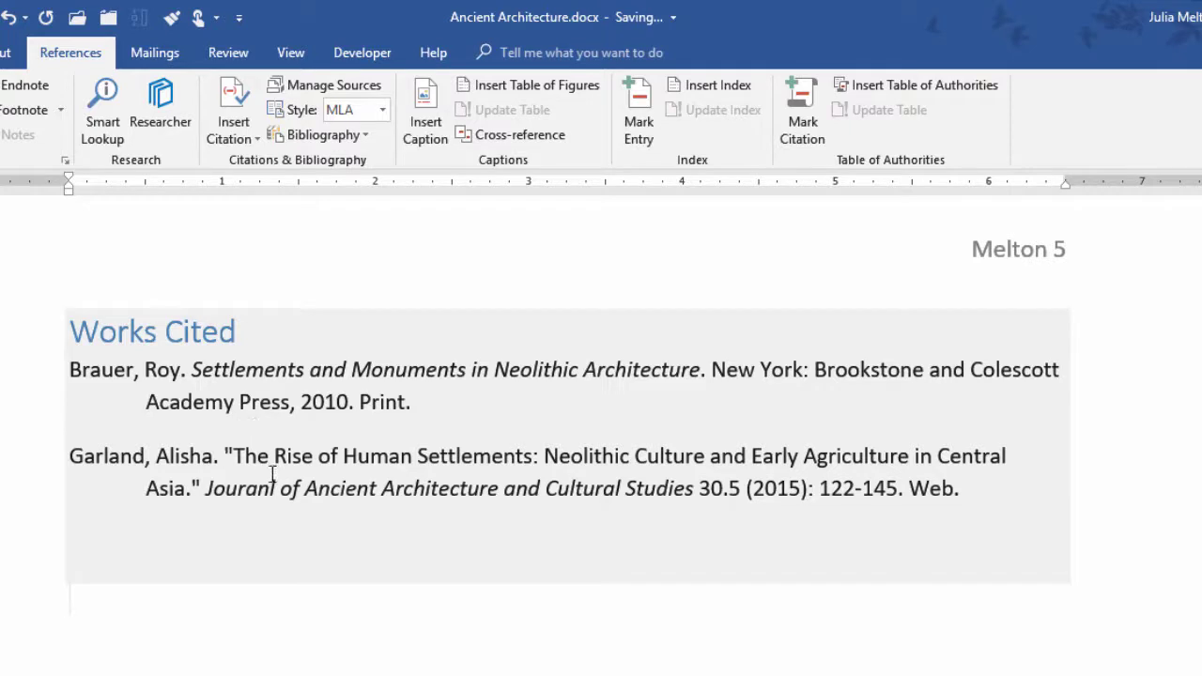
Step: View the format choices of the Works Cited block and update its citations and bibliography
click(377, 434)
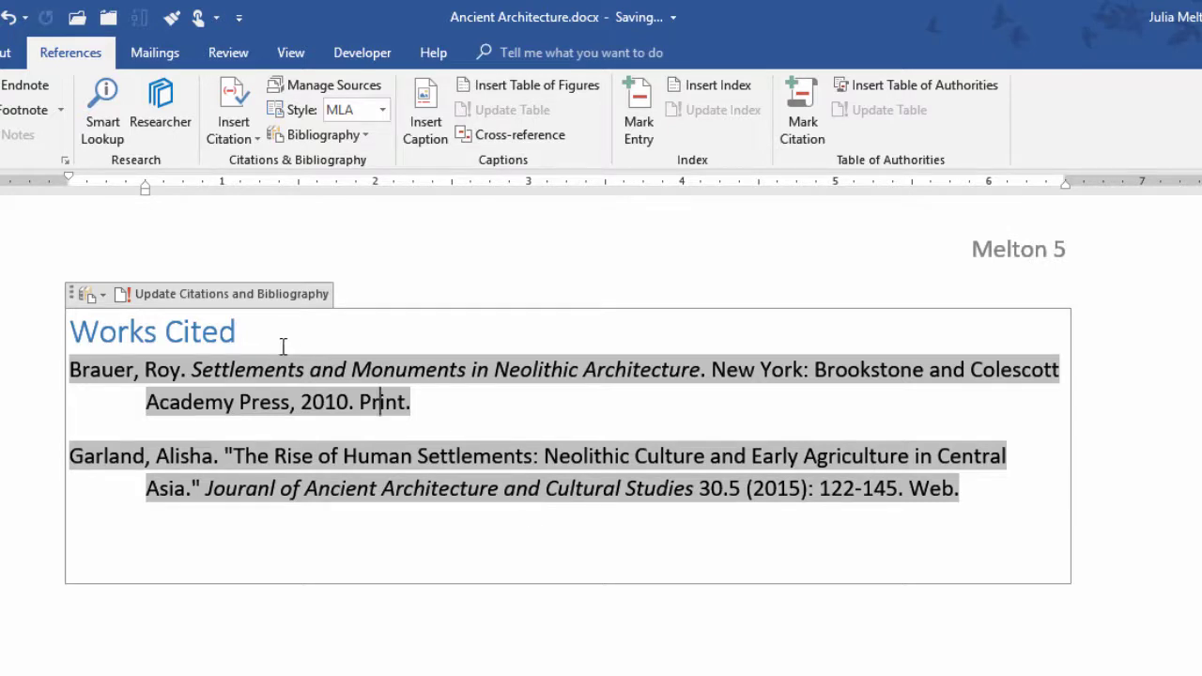
click(99, 297)
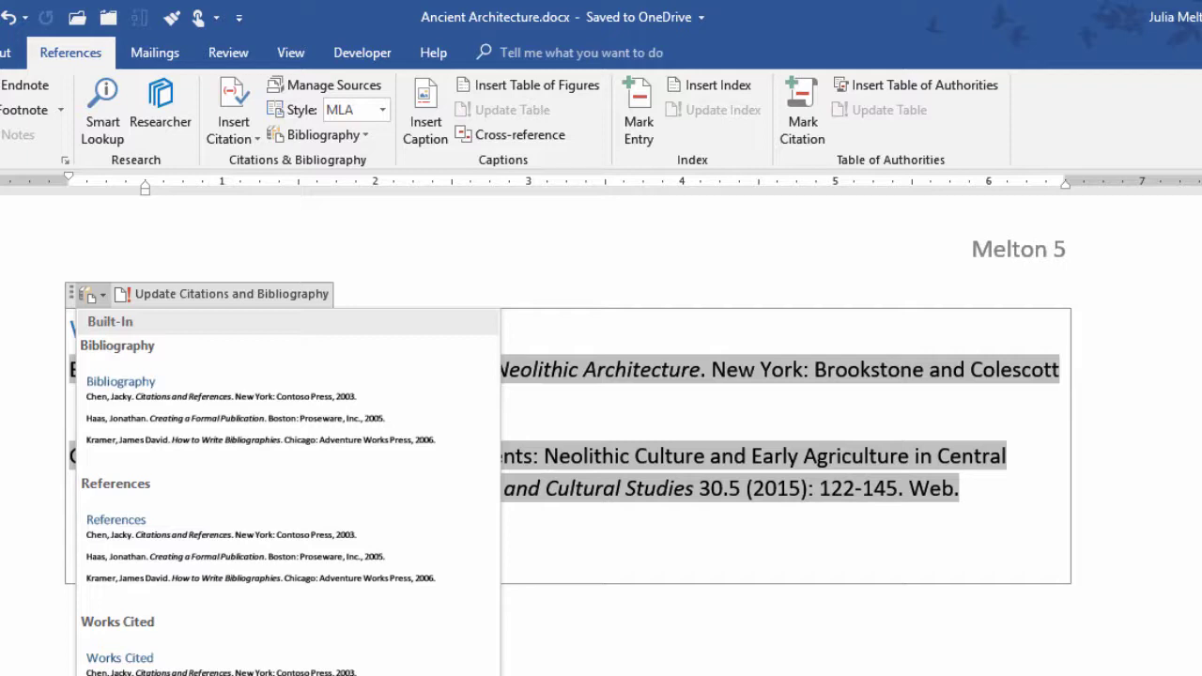
click(211, 295)
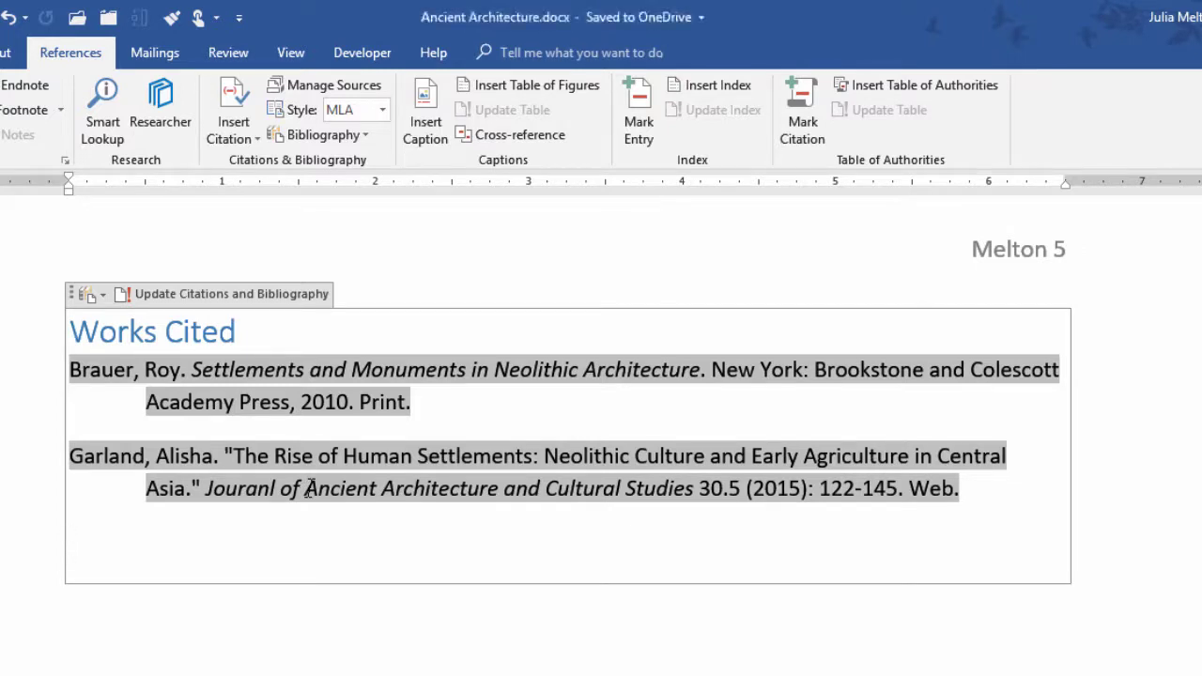
Step: Refresh the Works Cited block and preview the Settlements and Monuments in Neolithic Architecture entry in the Source Manager's current list
click(190, 301)
click(336, 91)
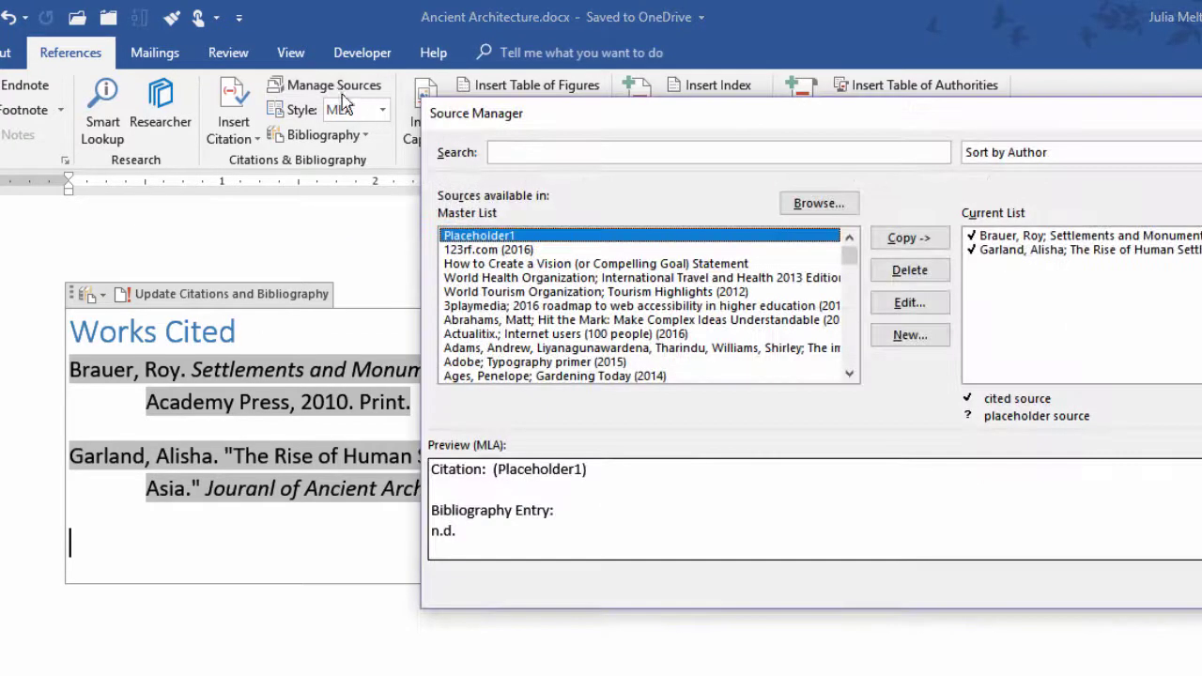
drag(942, 122, 602, 235)
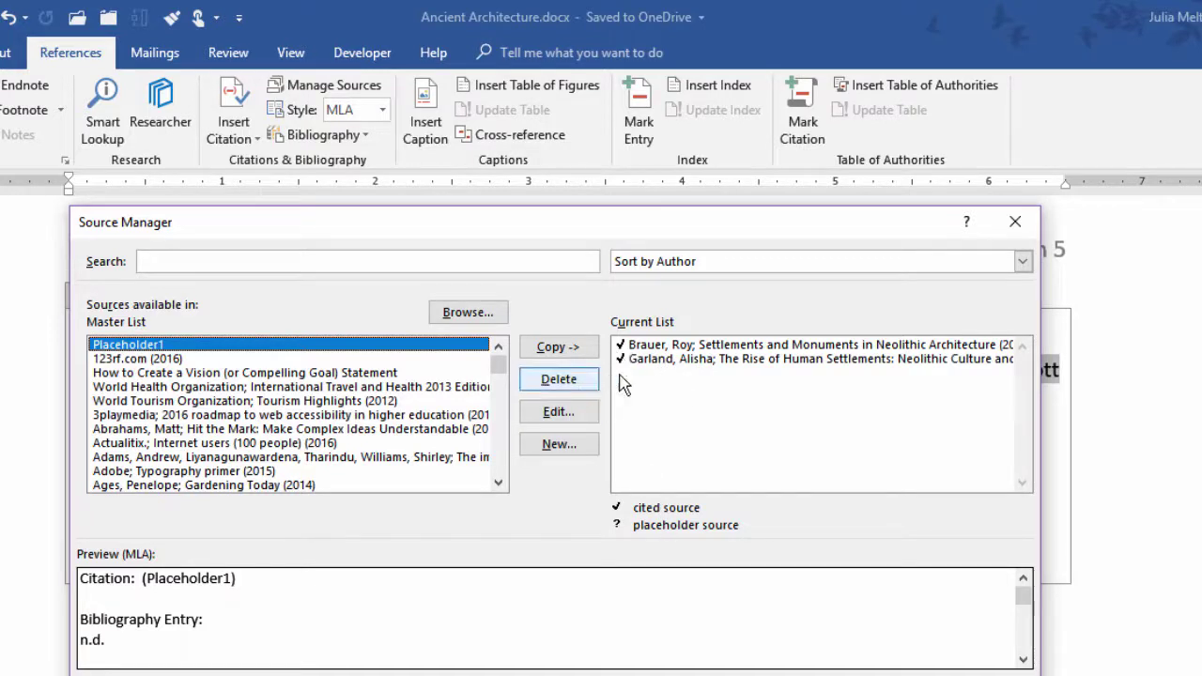
click(672, 347)
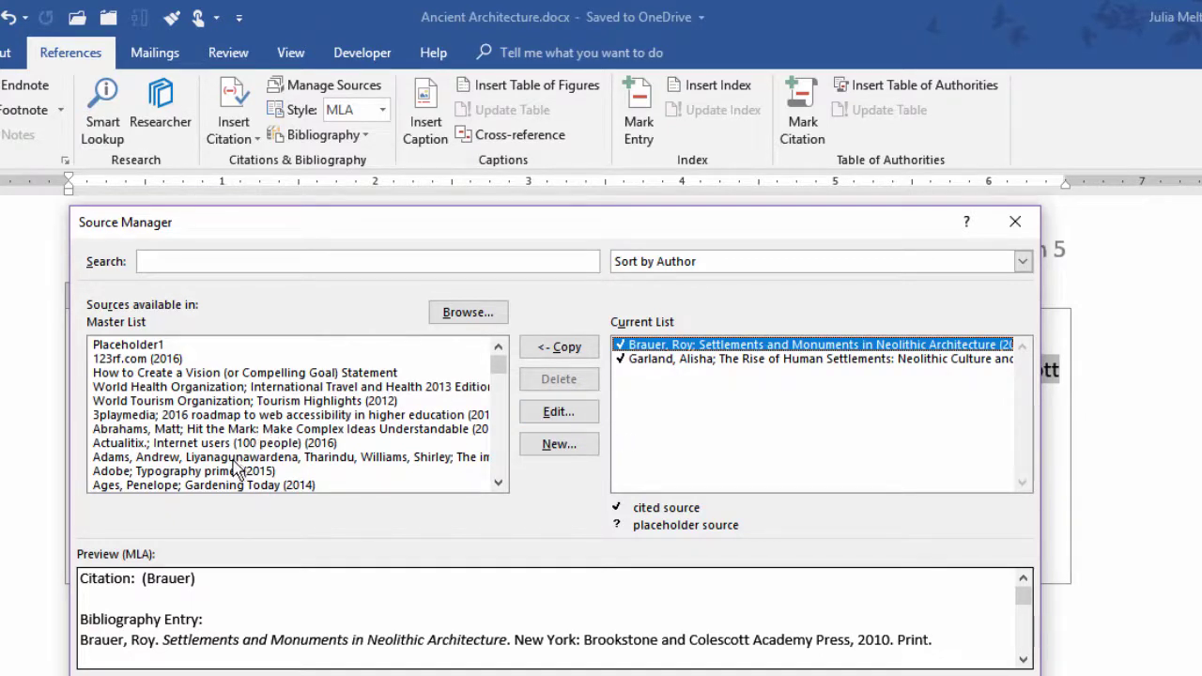
Step: Copy the Arkansas department of education source "English language arts" (2016) from the master list to the document's current list
click(498, 483)
click(499, 483)
click(499, 482)
click(499, 483)
click(499, 482)
click(499, 482)
click(499, 482)
click(499, 483)
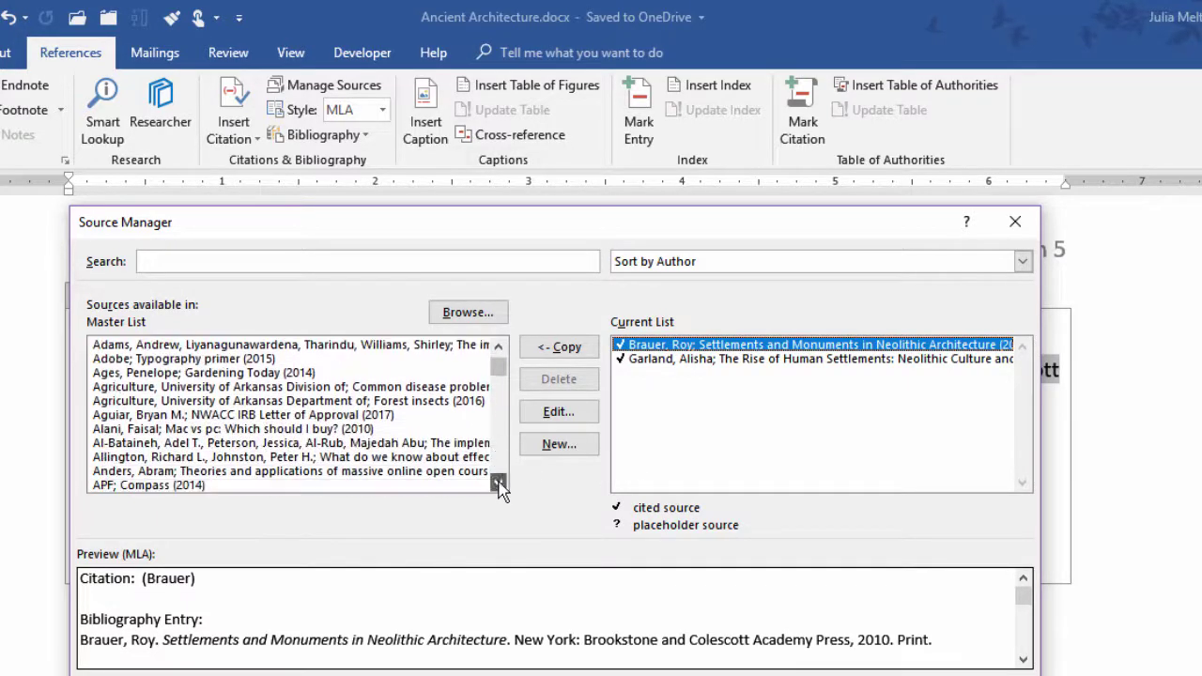
click(499, 483)
click(499, 483)
click(498, 483)
click(498, 483)
click(499, 483)
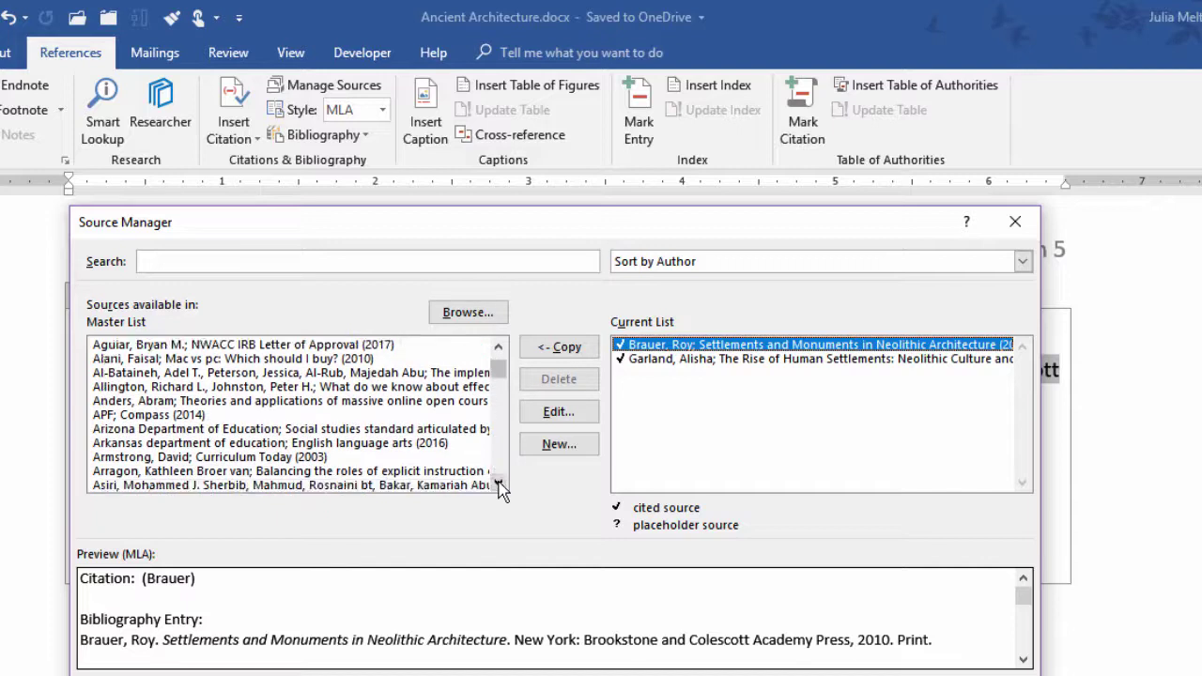
click(346, 447)
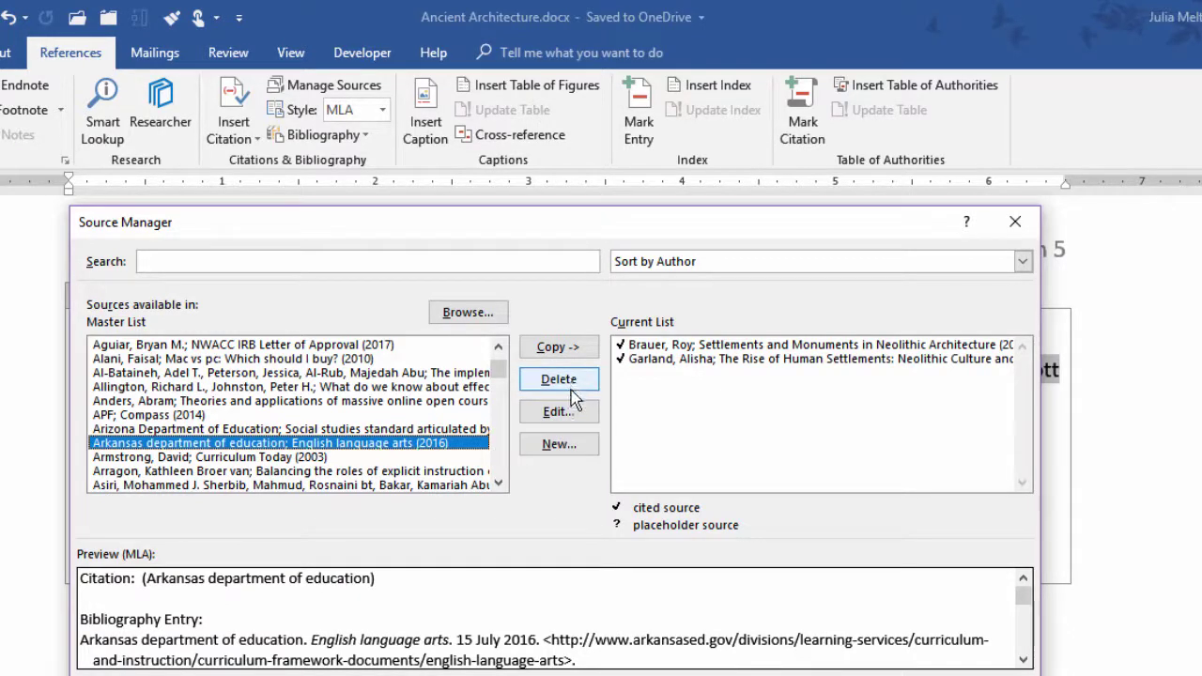
click(568, 349)
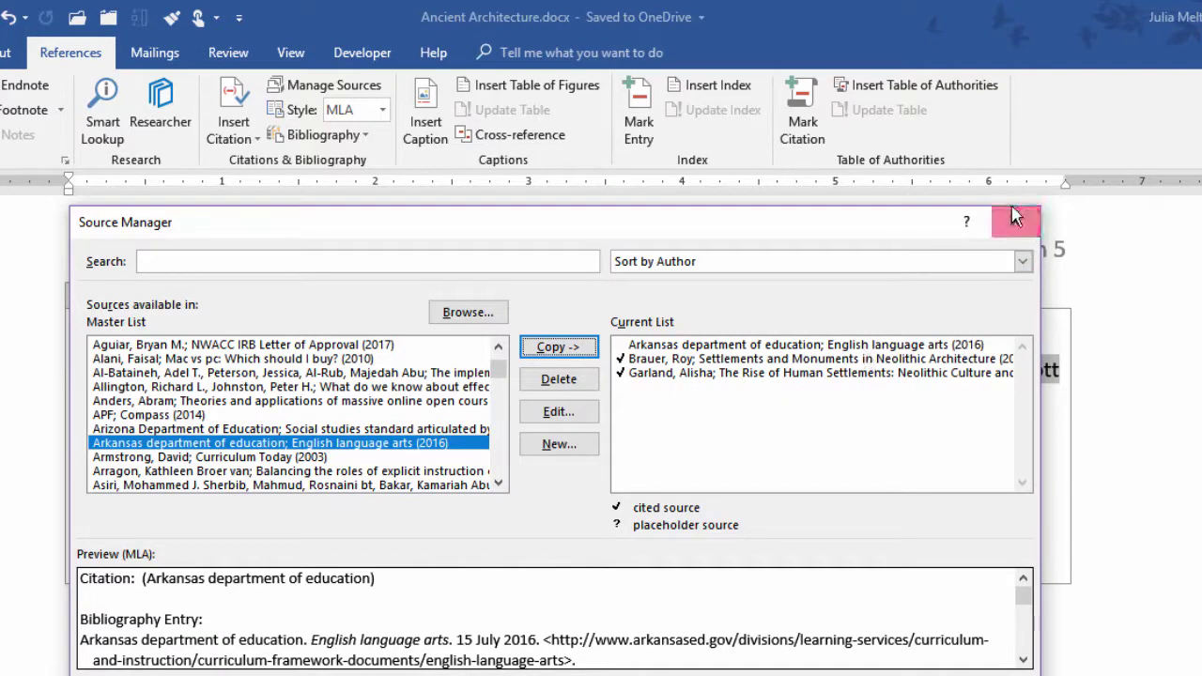
Step: Delete the Arkansas department of education source from the current list and close the Source Manager
click(719, 348)
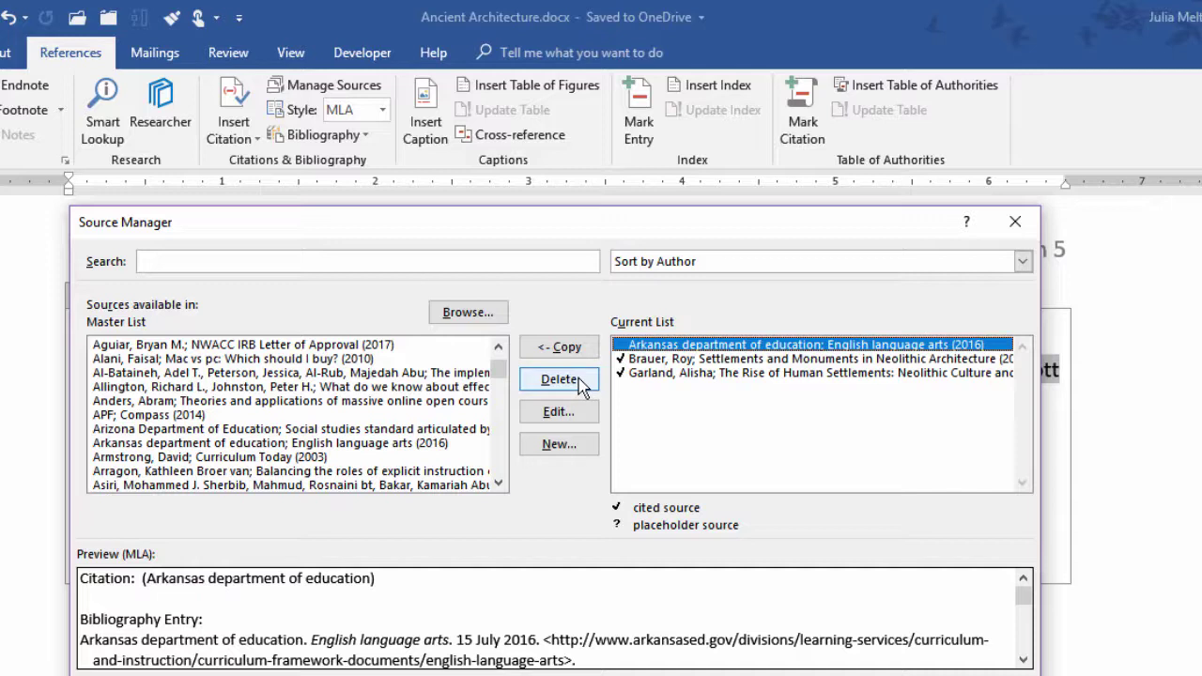
click(580, 383)
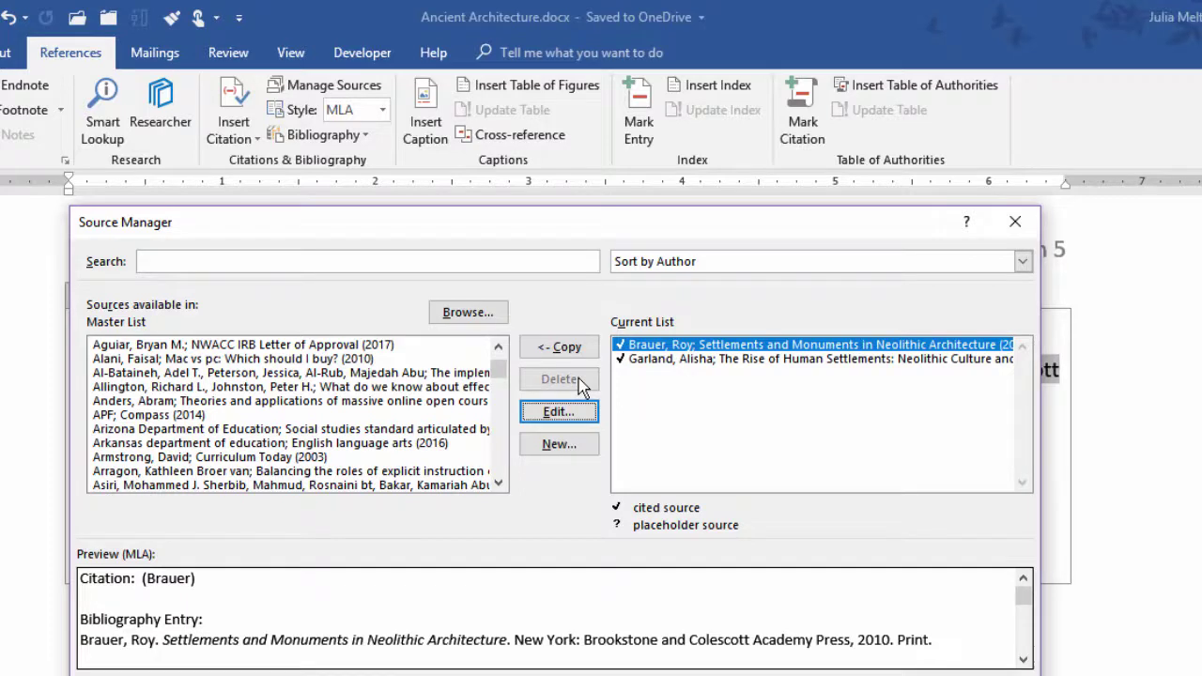
click(359, 430)
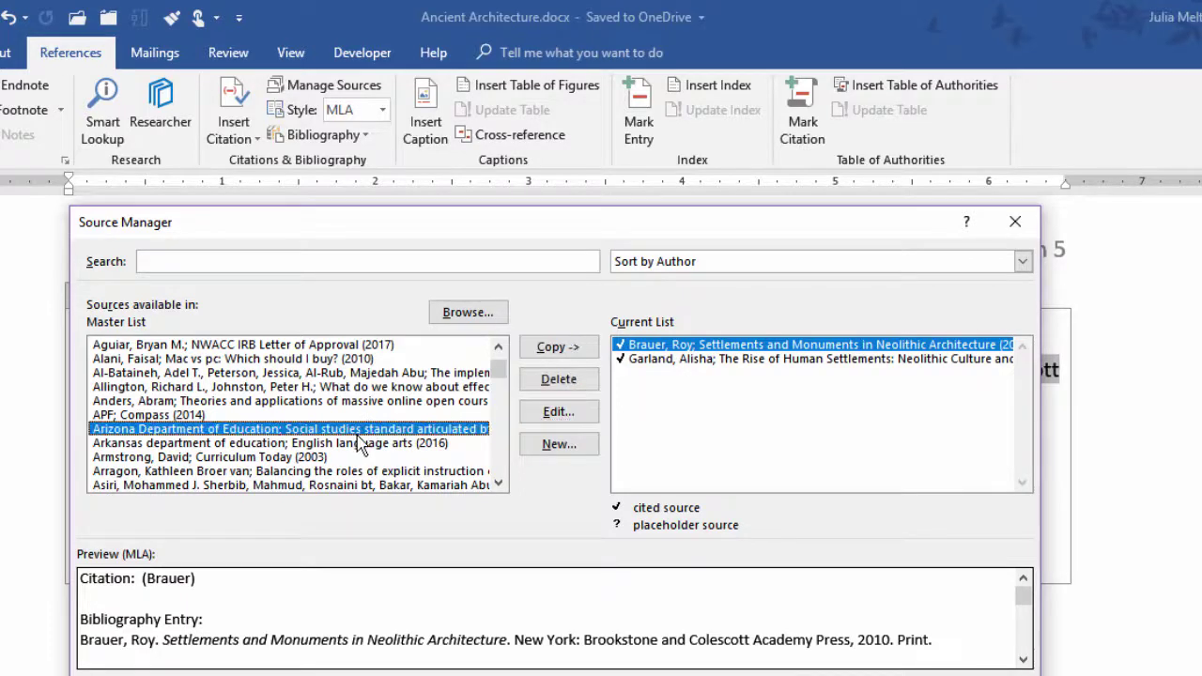
click(1014, 223)
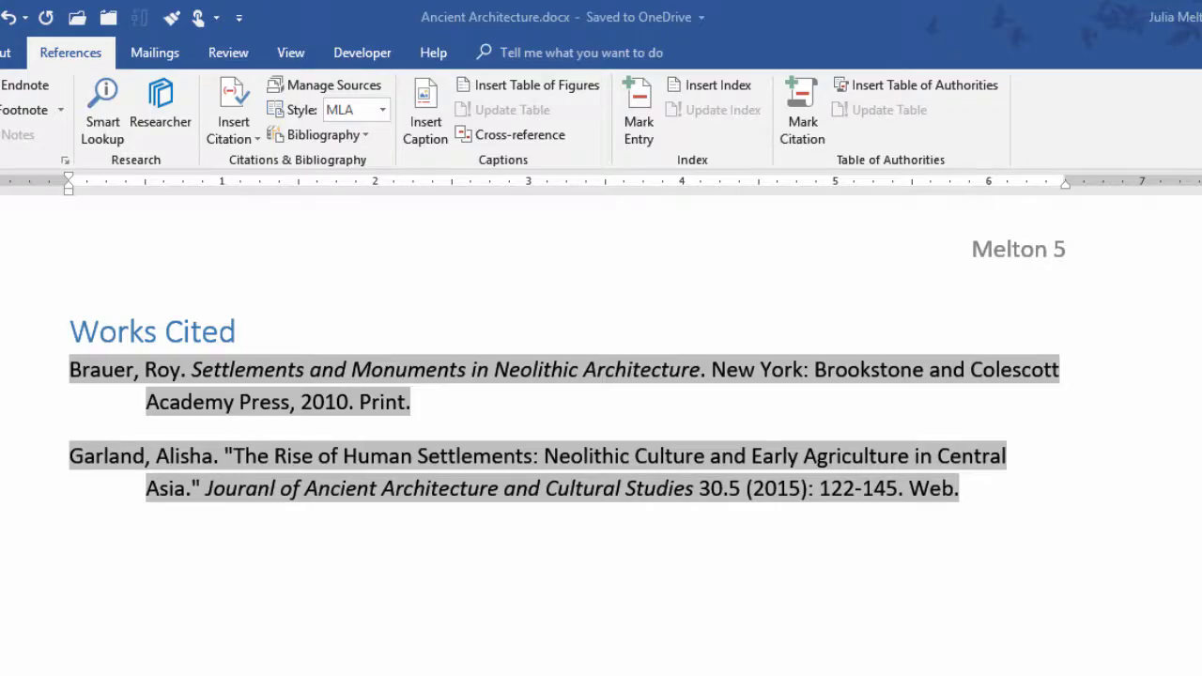
Step: Correct the author's last name in the source of the page 37 citation, updating both the master list and the current document
scroll(601, 422, up, 15)
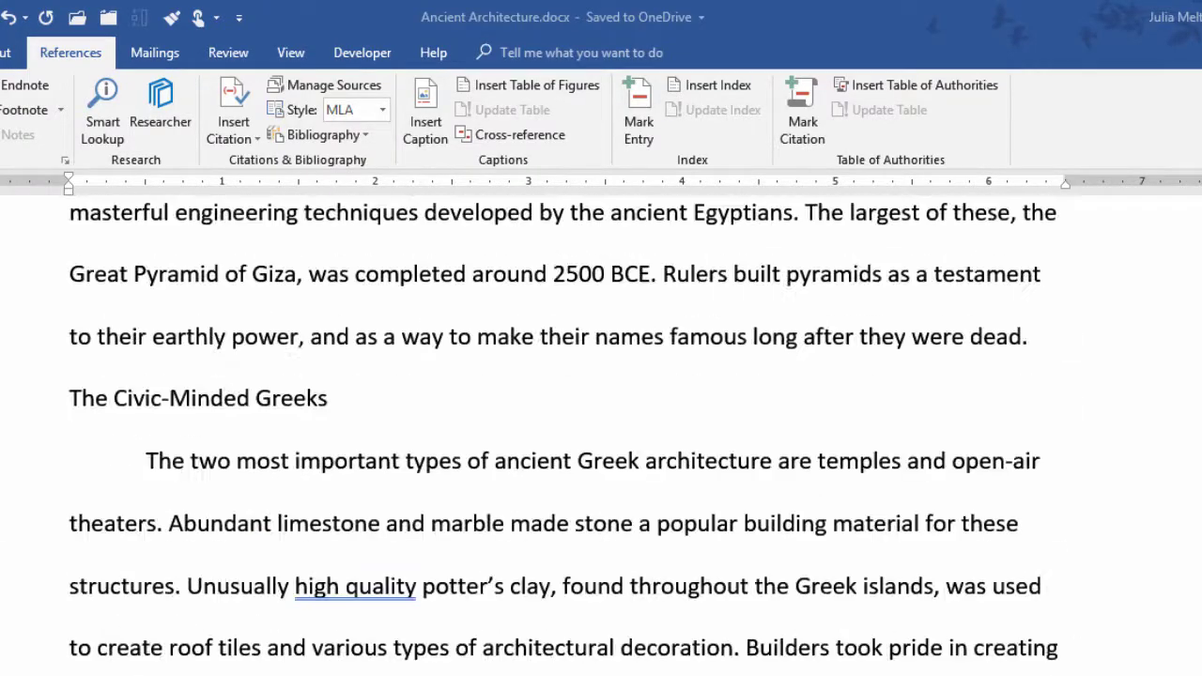
scroll(601, 422, up, 15)
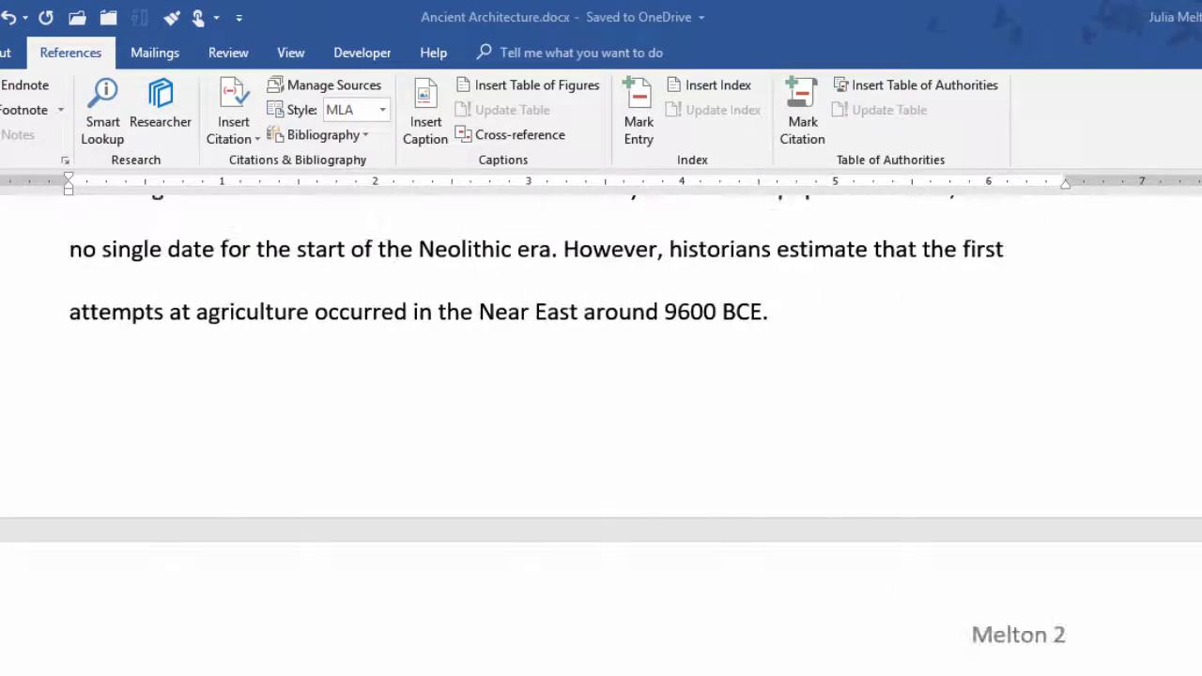
scroll(601, 423, down, 5)
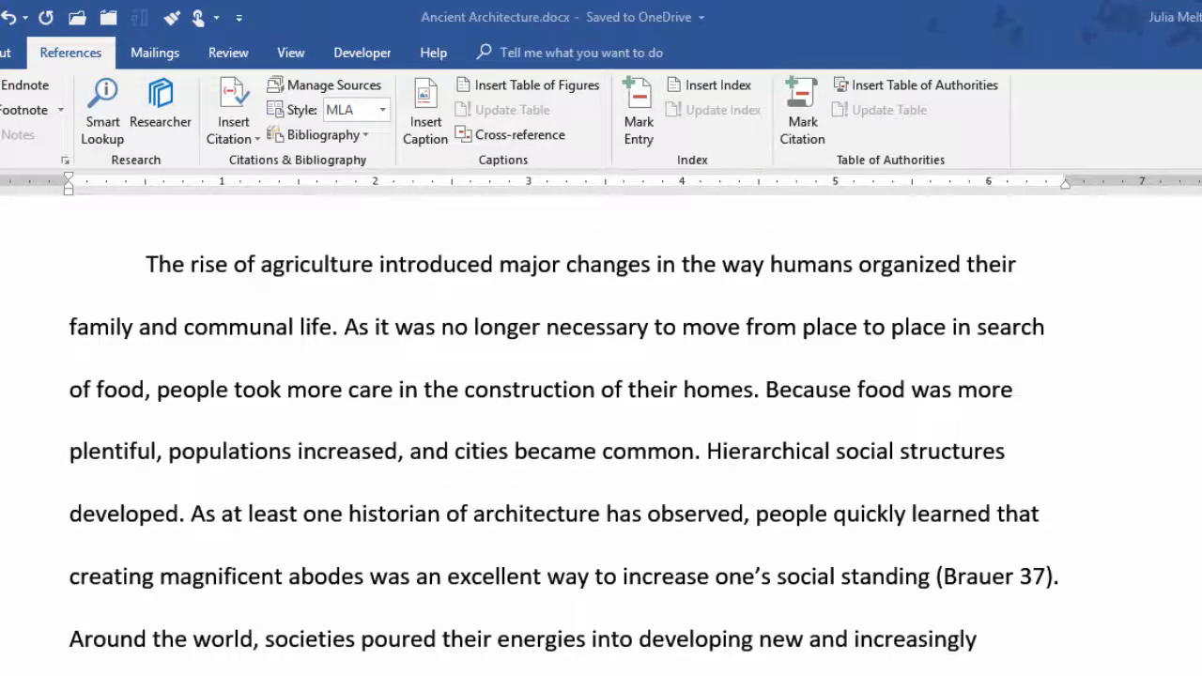
click(998, 572)
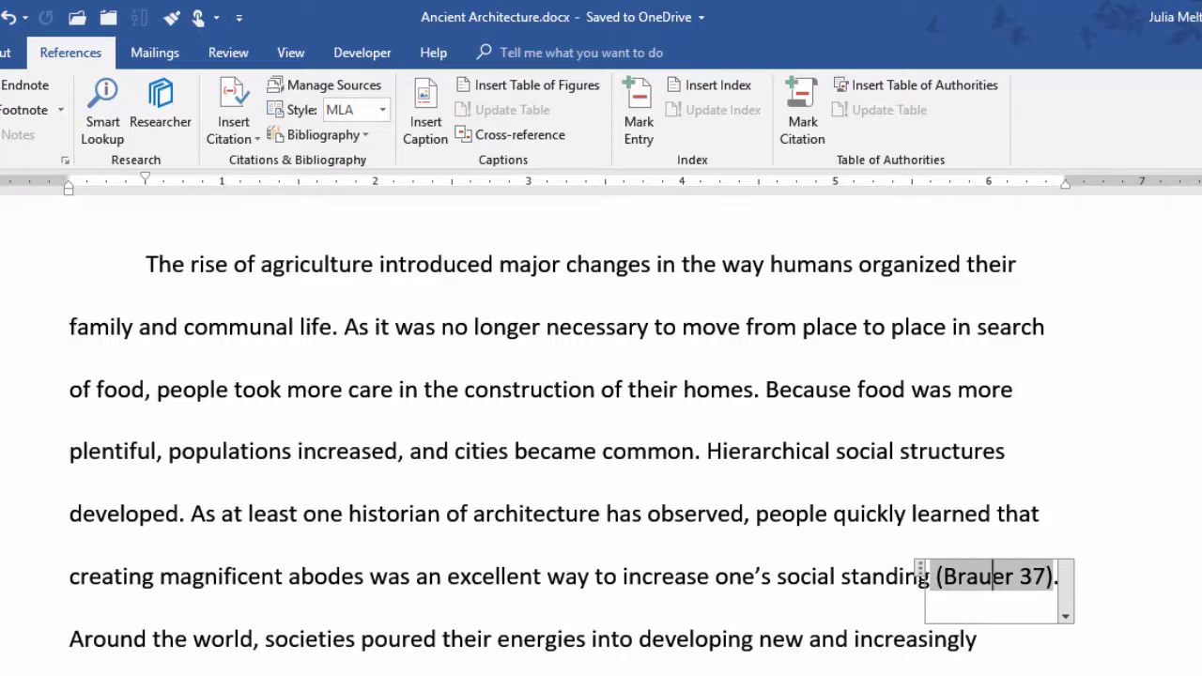
click(1066, 615)
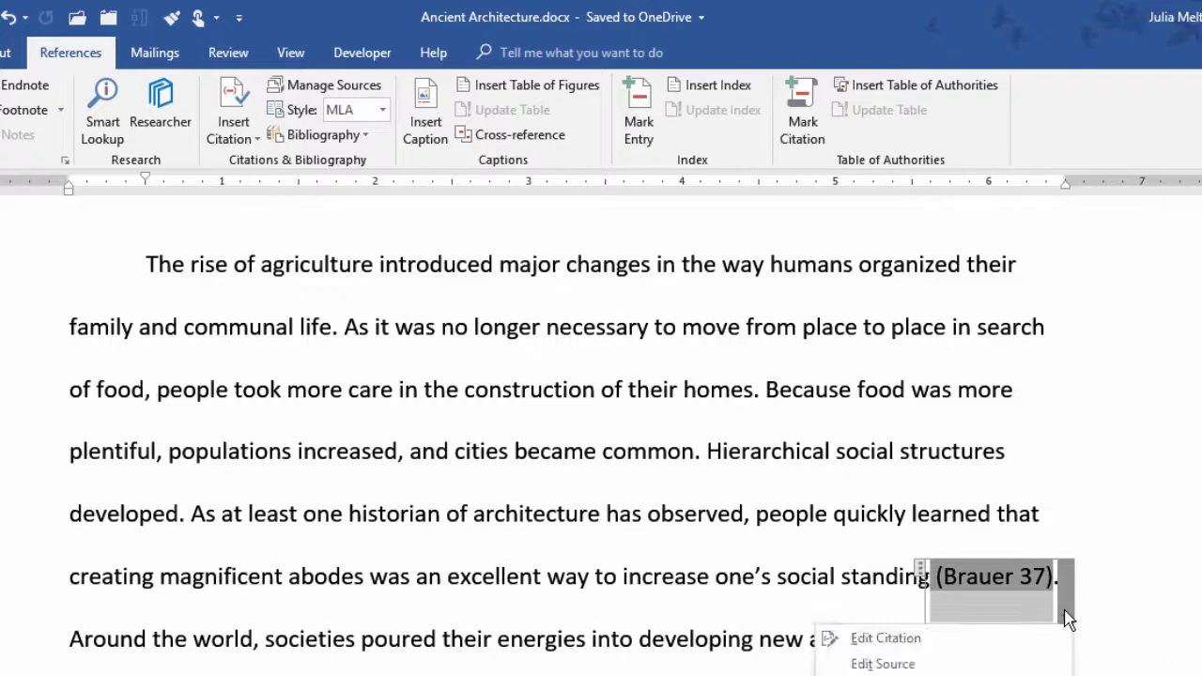
click(981, 668)
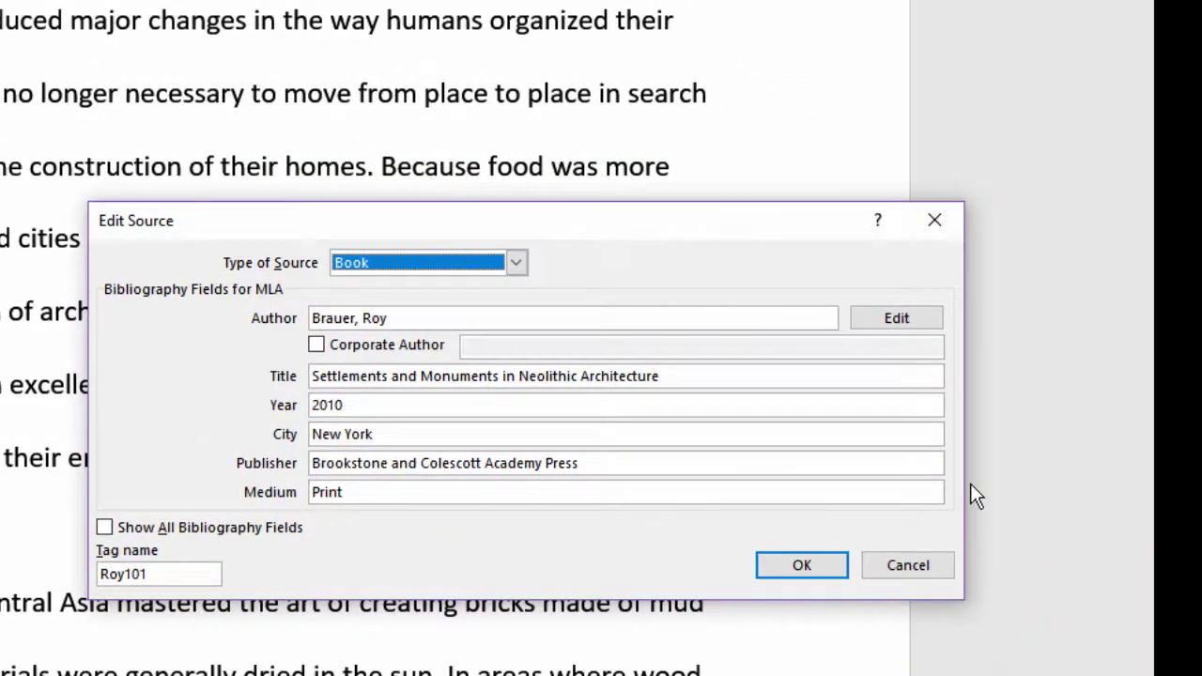
double_click(336, 319)
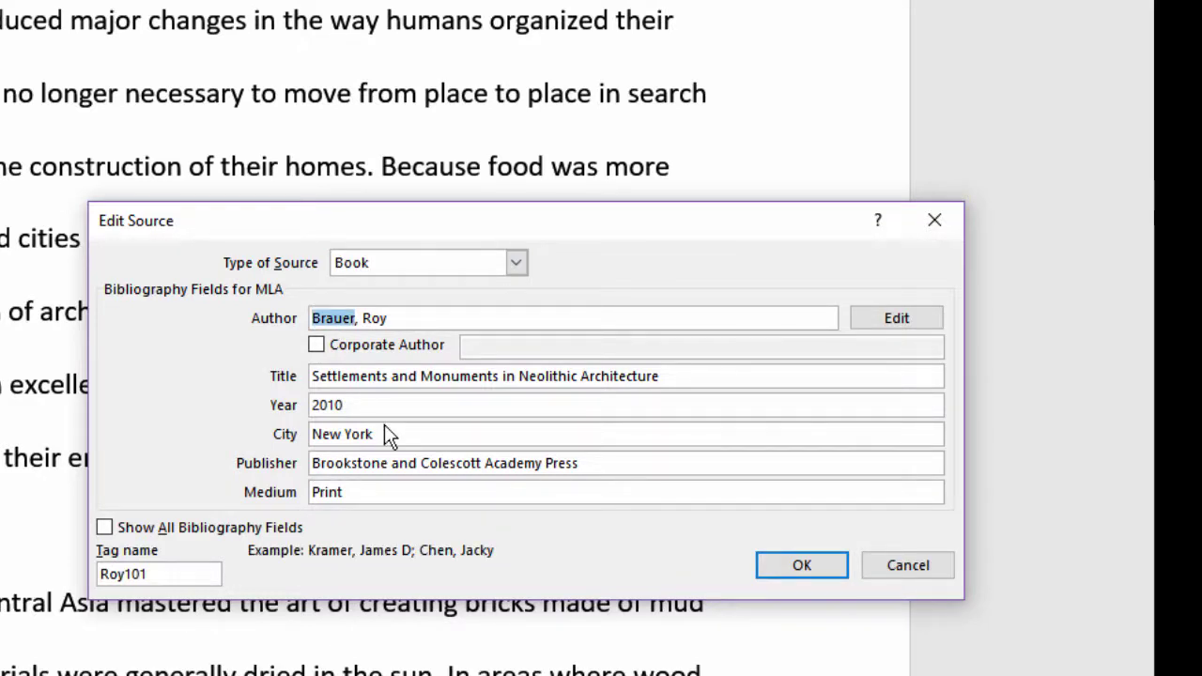
text(Brower)
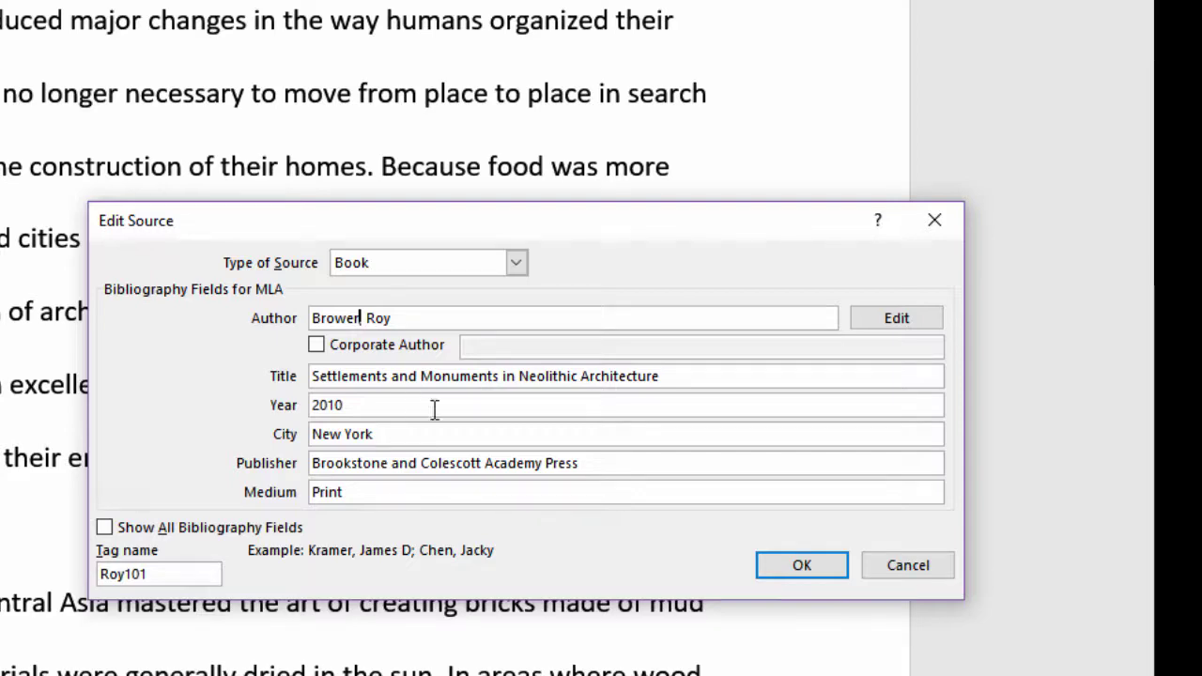
click(794, 572)
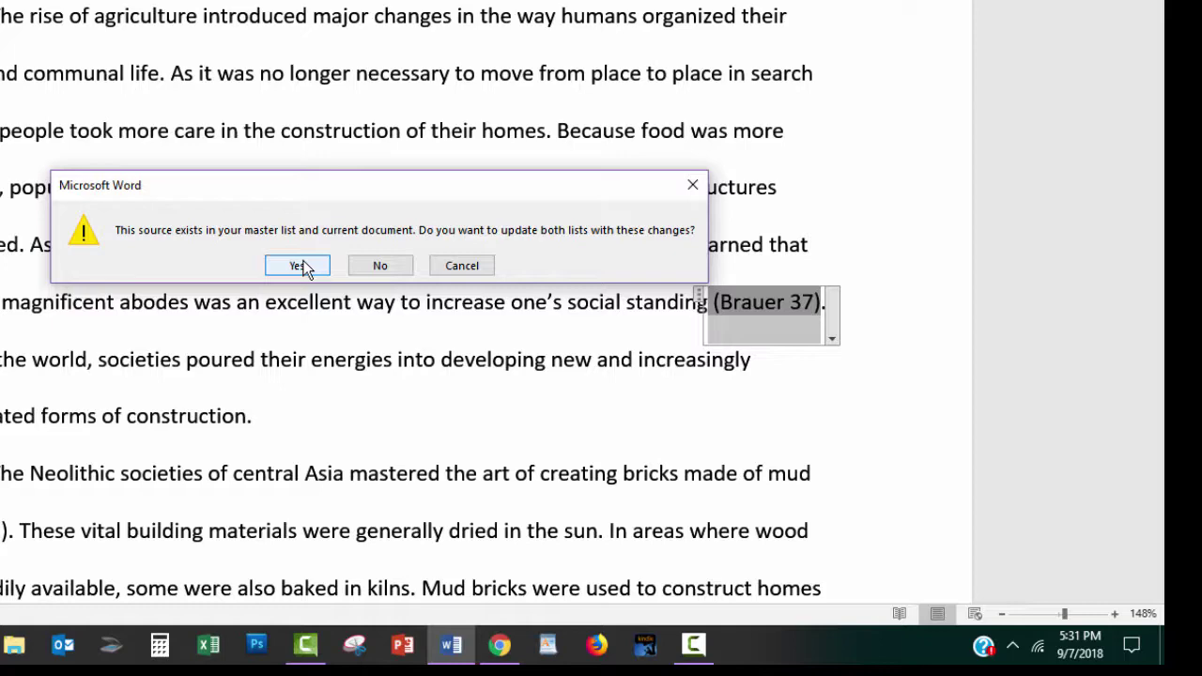
click(301, 266)
Step: Update the Works Cited block on the last page with the edited source information
scroll(365, 322, down, 10)
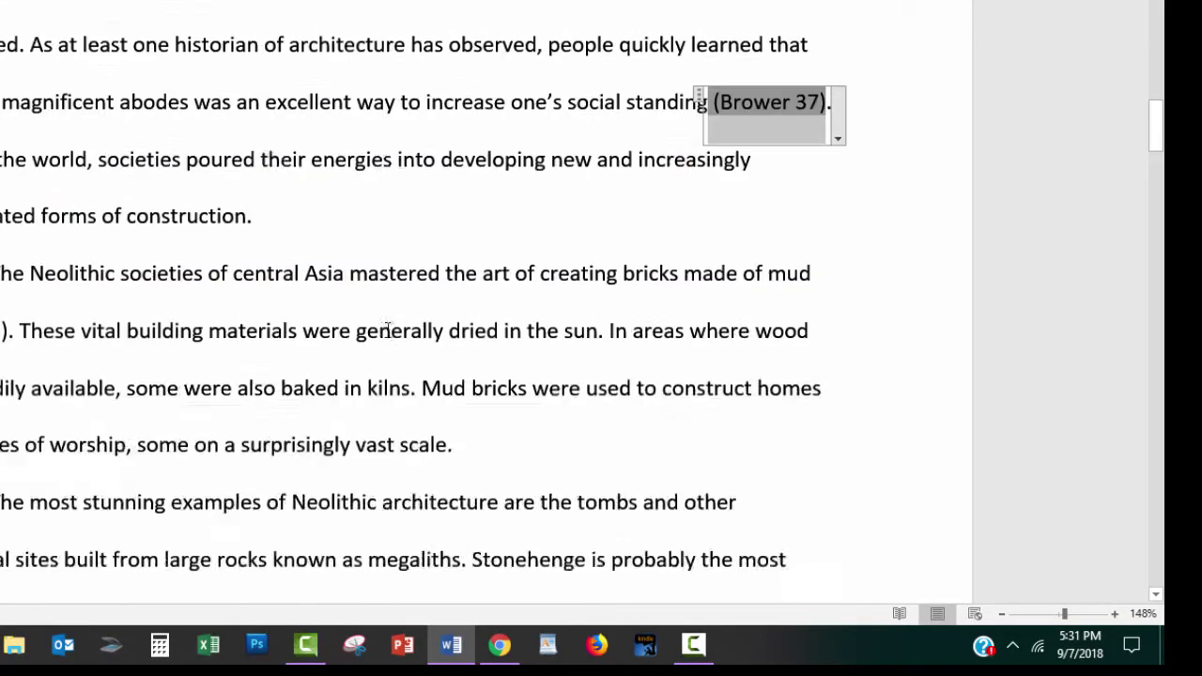
scroll(409, 335, down, 15)
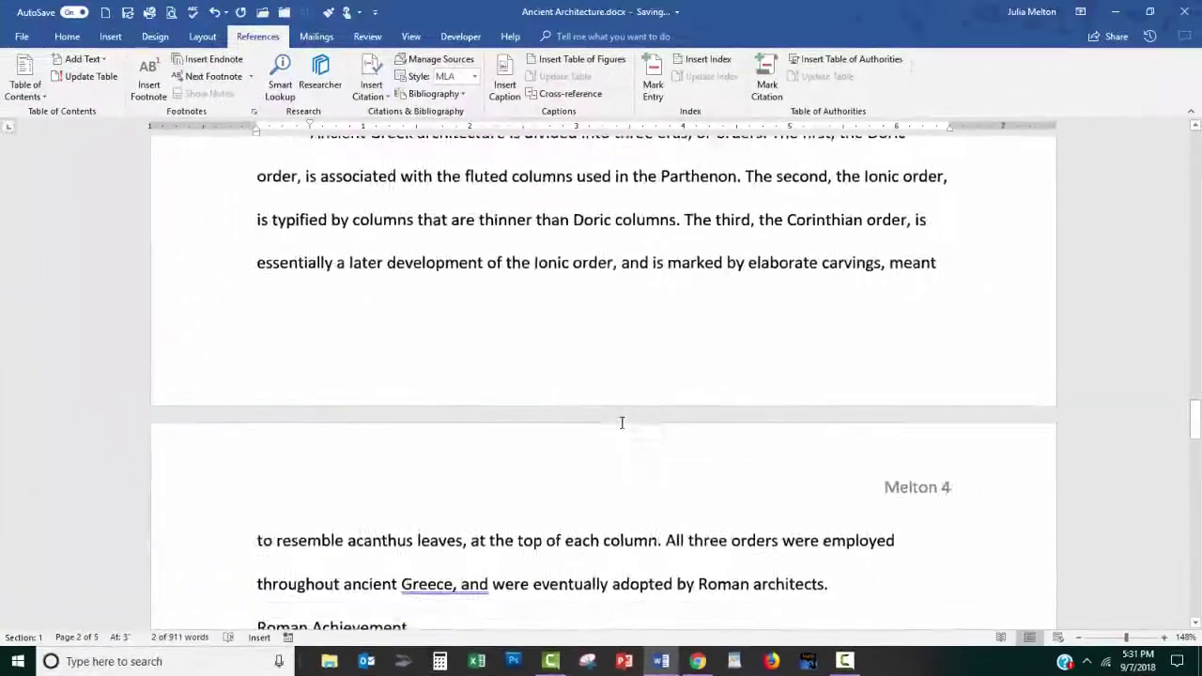
scroll(622, 432, down, 5)
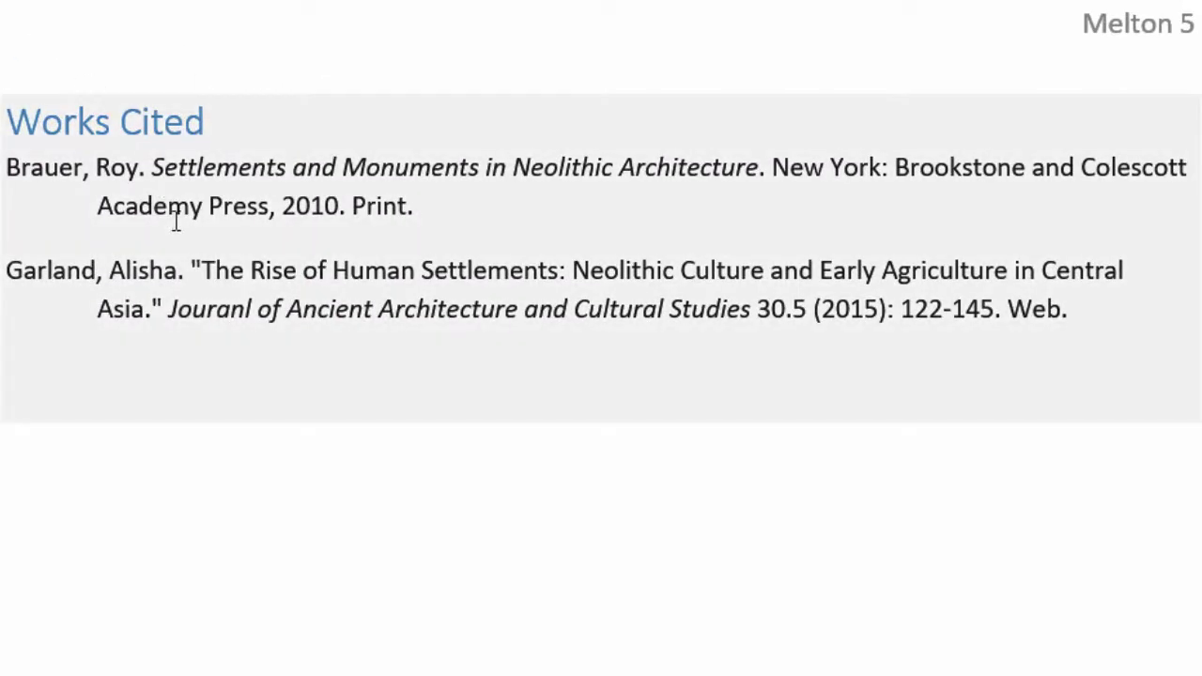
click(169, 209)
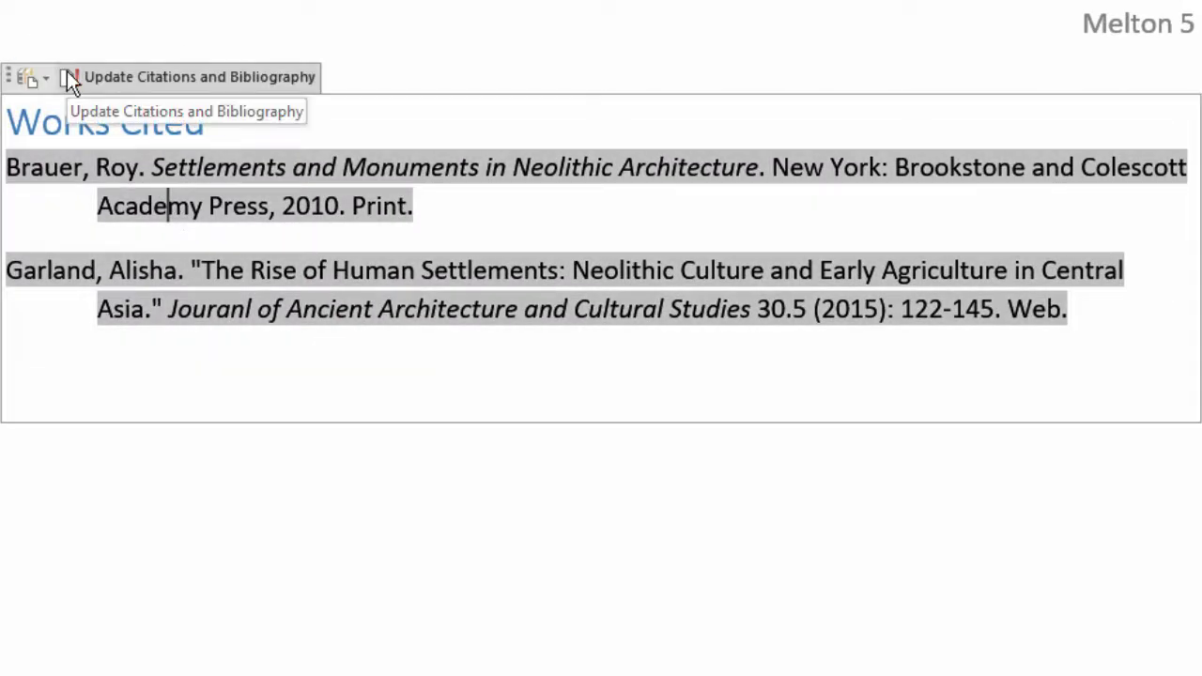